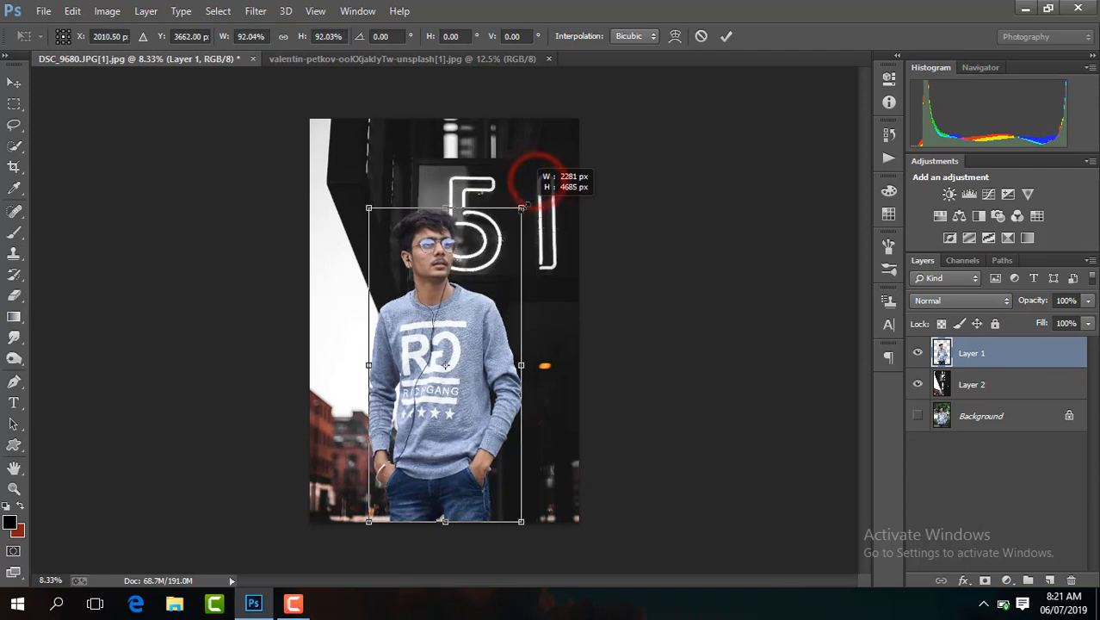
# Step: Scale the cut-out man on Layer 1 down slightly and crop the image to the current canvas bounds
pyautogui.press('Return')
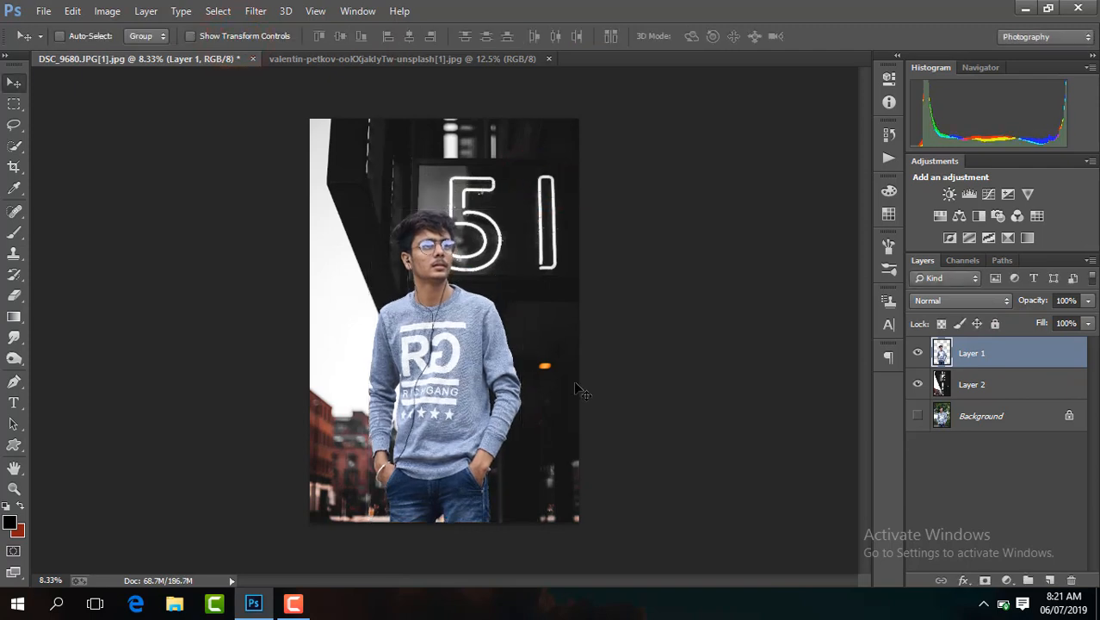
pyautogui.click(265, 36)
pyautogui.moveTo(520, 210); pyautogui.dragTo(517, 214)
pyautogui.press('Return')
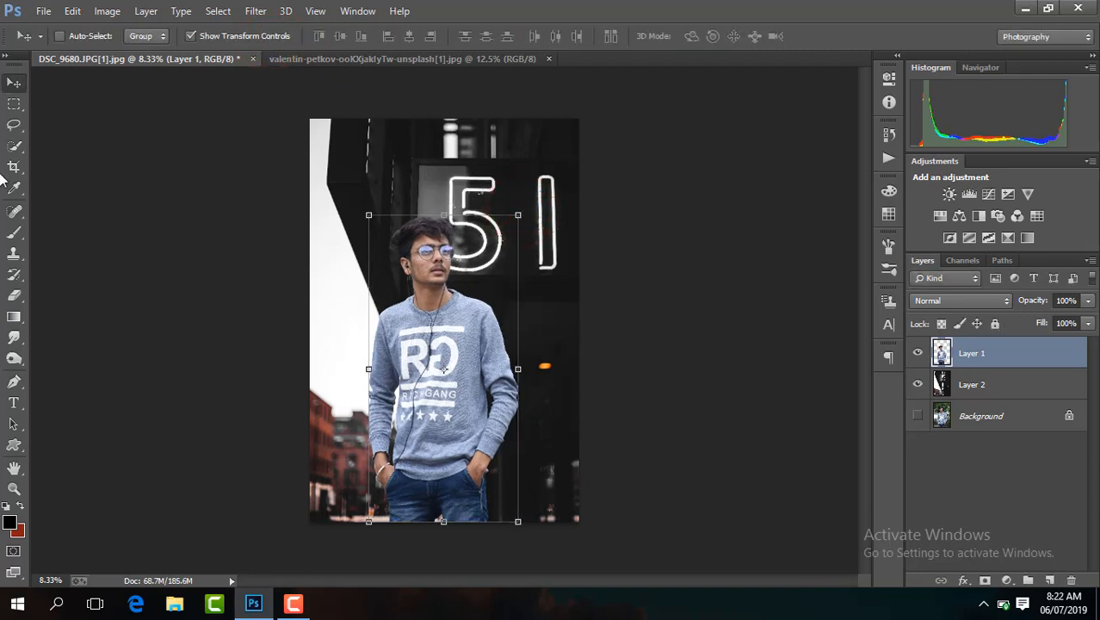
pyautogui.click(14, 167)
pyautogui.click(739, 36)
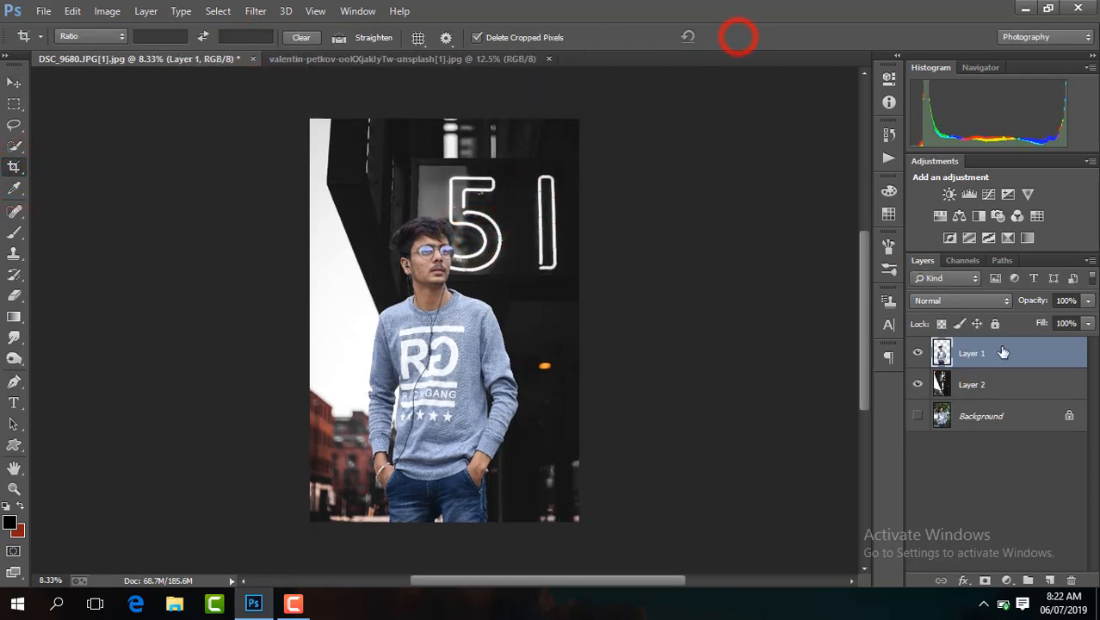
# Step: Open Layer 1 in the Camera Raw Filter and lower Highlights to -79
pyautogui.click(255, 12)
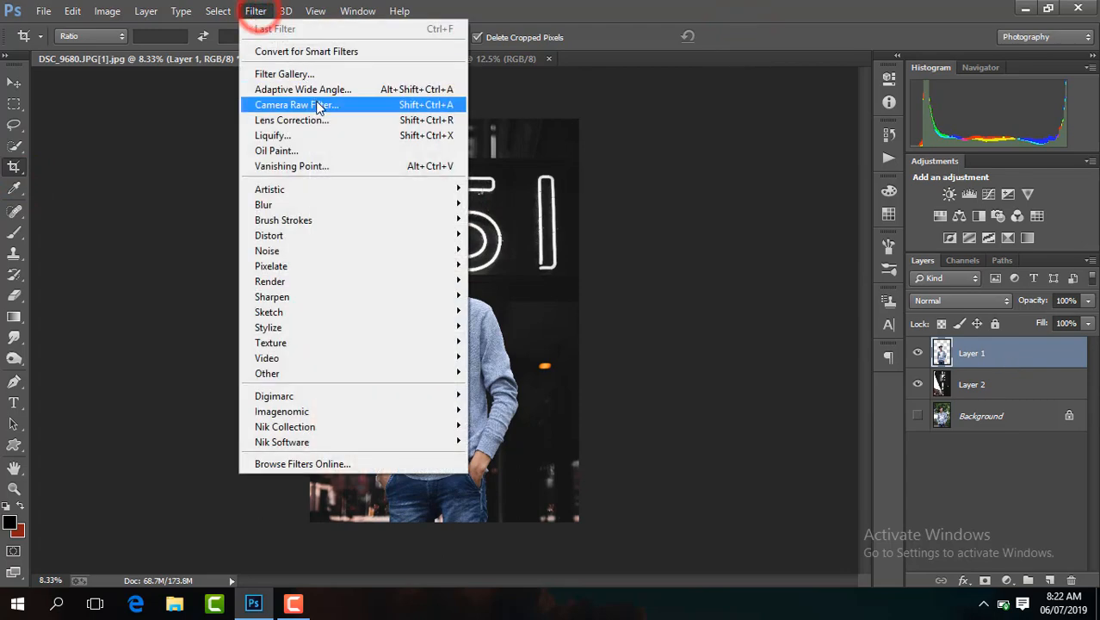
pyautogui.click(314, 100)
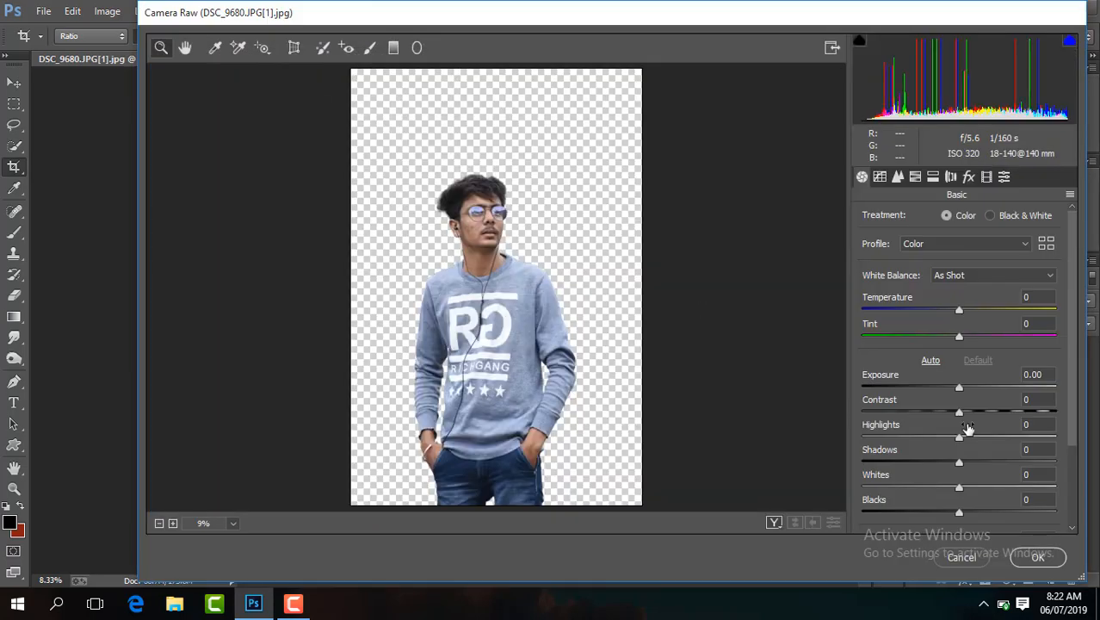
pyautogui.moveTo(903, 444); pyautogui.dragTo(882, 442)
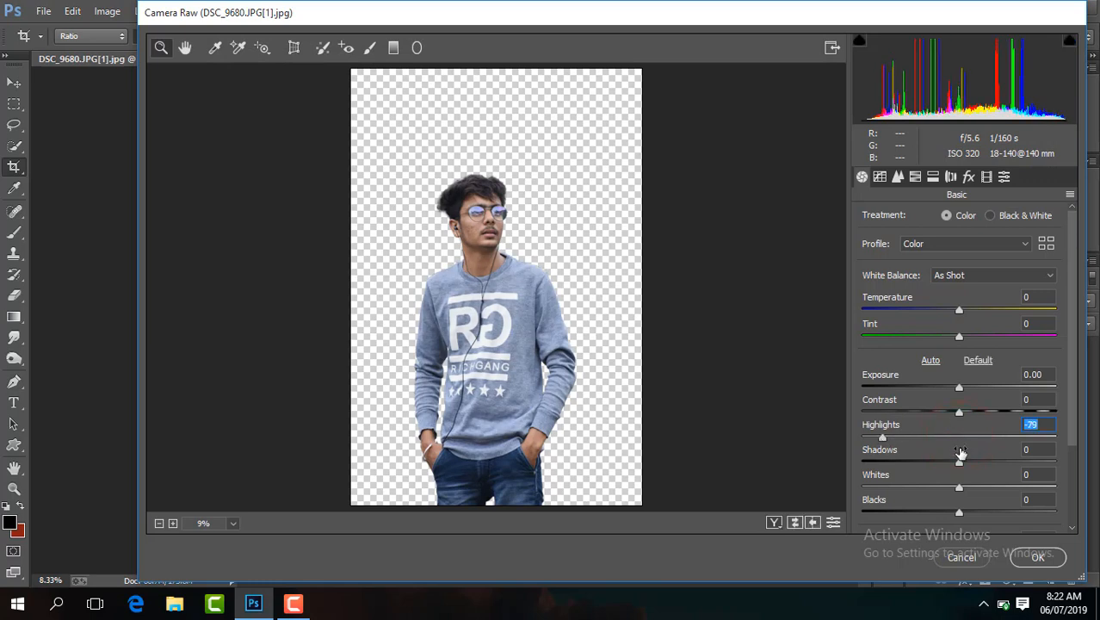
# Step: Set the HSL saturation of Blues and Aquas to -100 to turn the sweater grey
pyautogui.click(916, 177)
pyautogui.moveTo(964, 403); pyautogui.dragTo(867, 405)
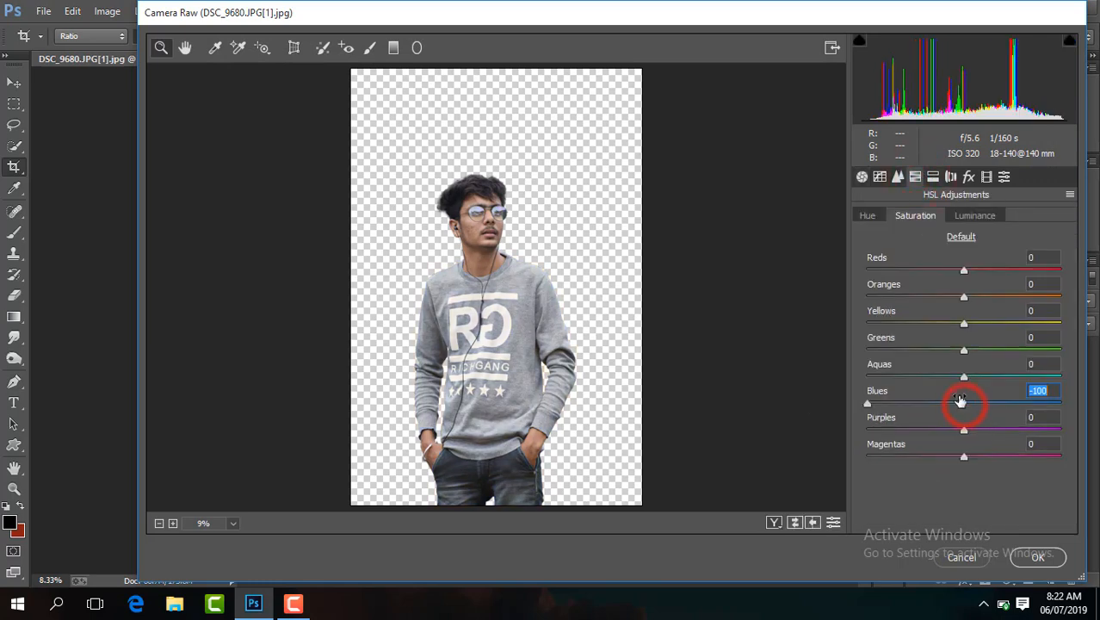
pyautogui.click(965, 380)
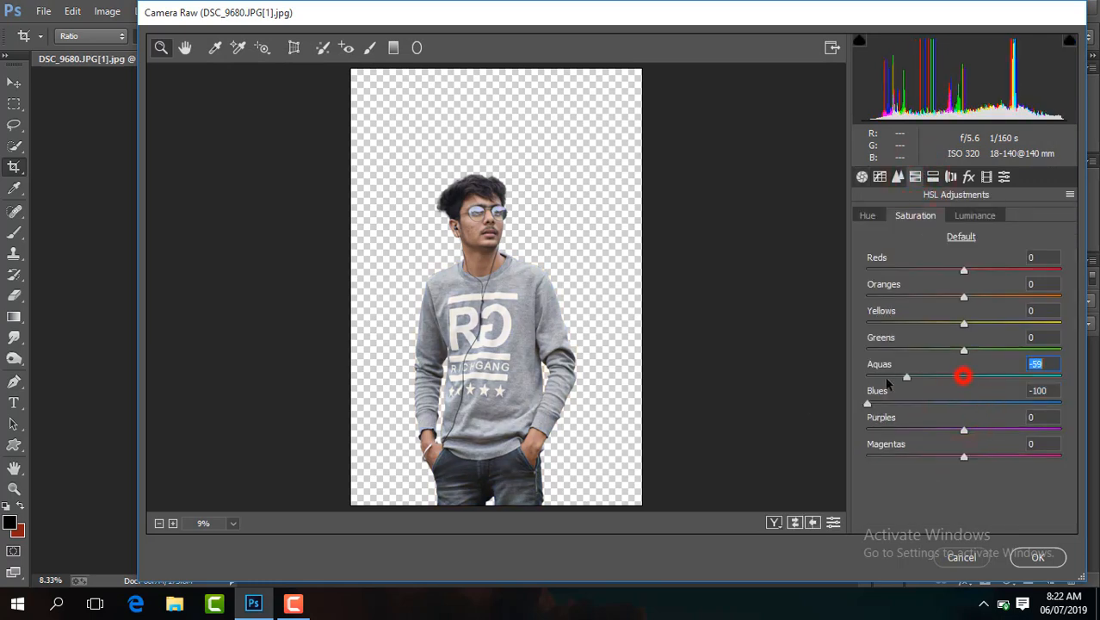
# Step: Set the basic adjustments to Contrast +23, Blacks -28, Shadows +12, Clarity +15 and Vibrance +11
pyautogui.click(862, 177)
pyautogui.moveTo(962, 414); pyautogui.dragTo(982, 417)
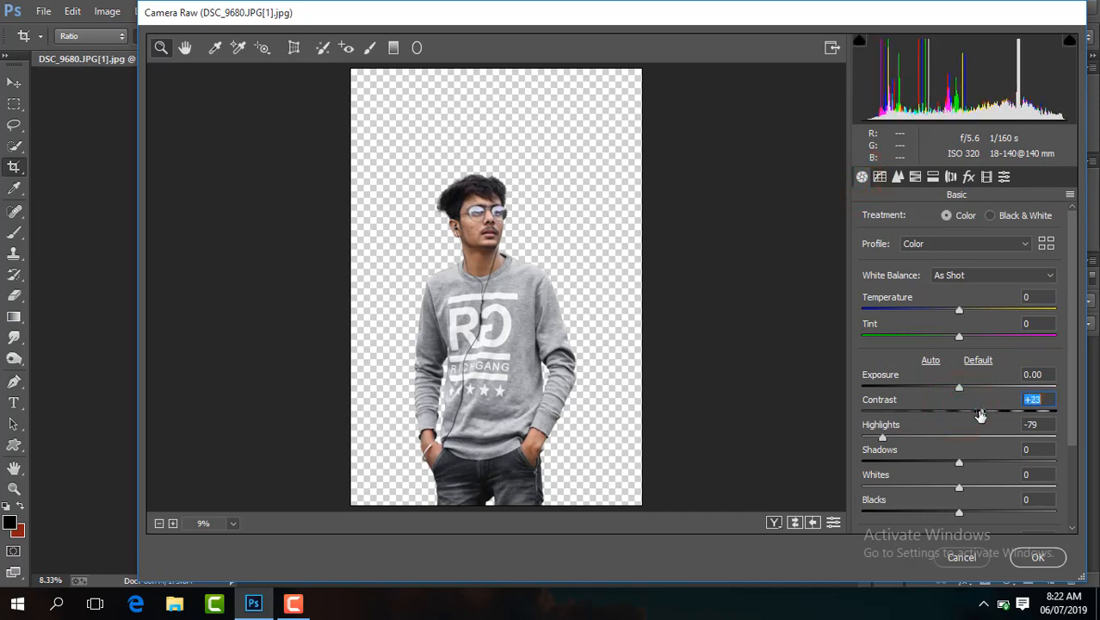
pyautogui.scroll(-2, 1070, 418)
pyautogui.moveTo(959, 454); pyautogui.dragTo(944, 442)
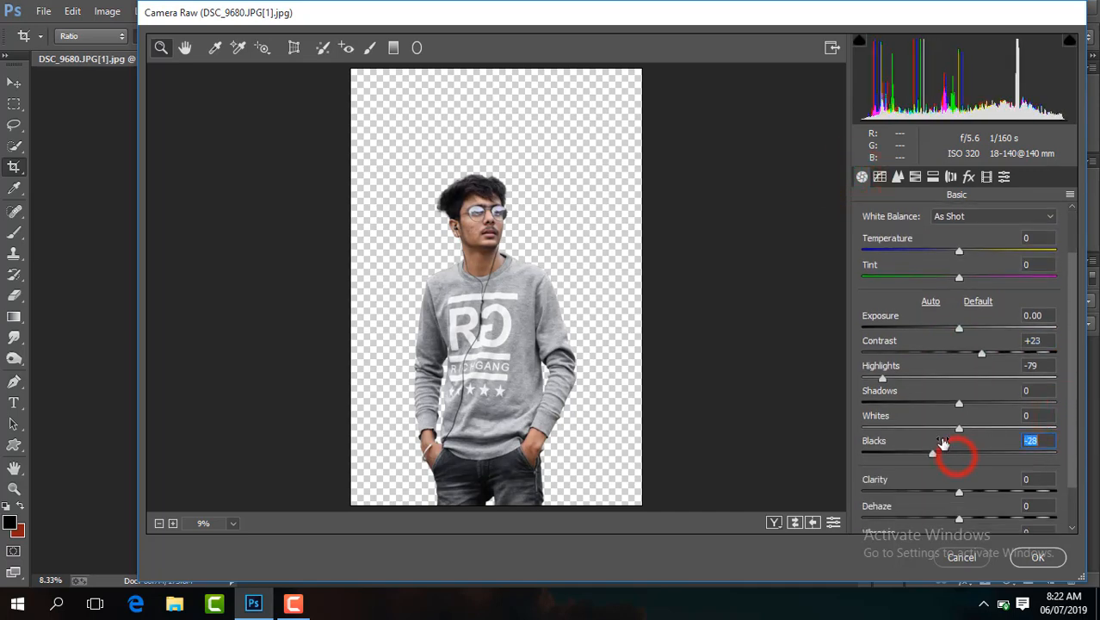
pyautogui.moveTo(960, 405); pyautogui.dragTo(970, 409)
pyautogui.moveTo(1072, 396); pyautogui.dragTo(1068, 458)
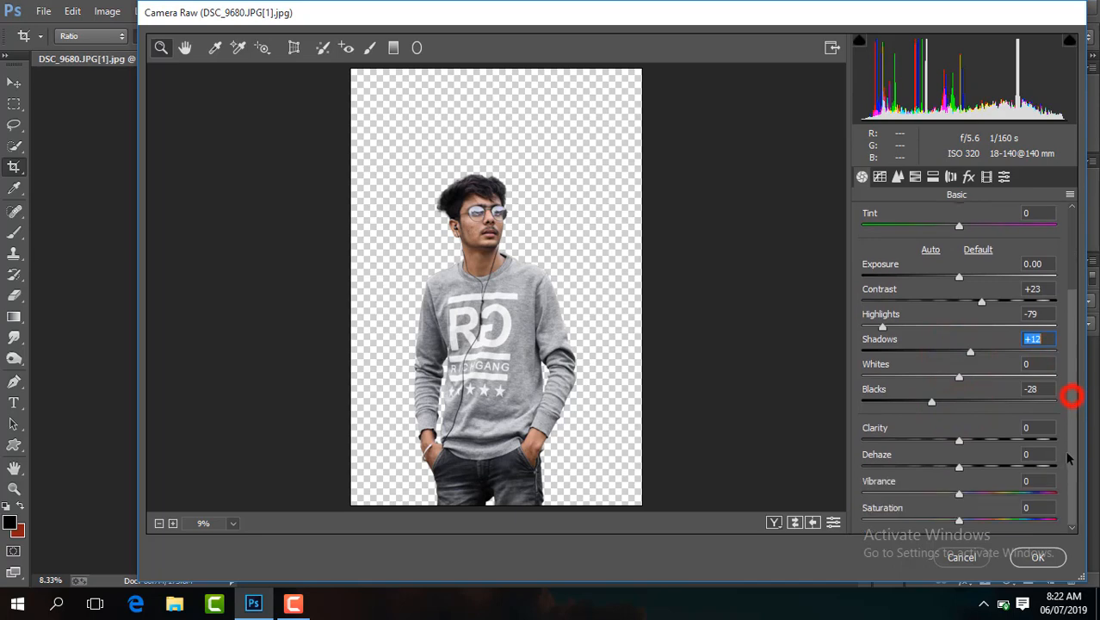
pyautogui.moveTo(961, 443); pyautogui.dragTo(973, 441)
pyautogui.moveTo(959, 493); pyautogui.dragTo(970, 493)
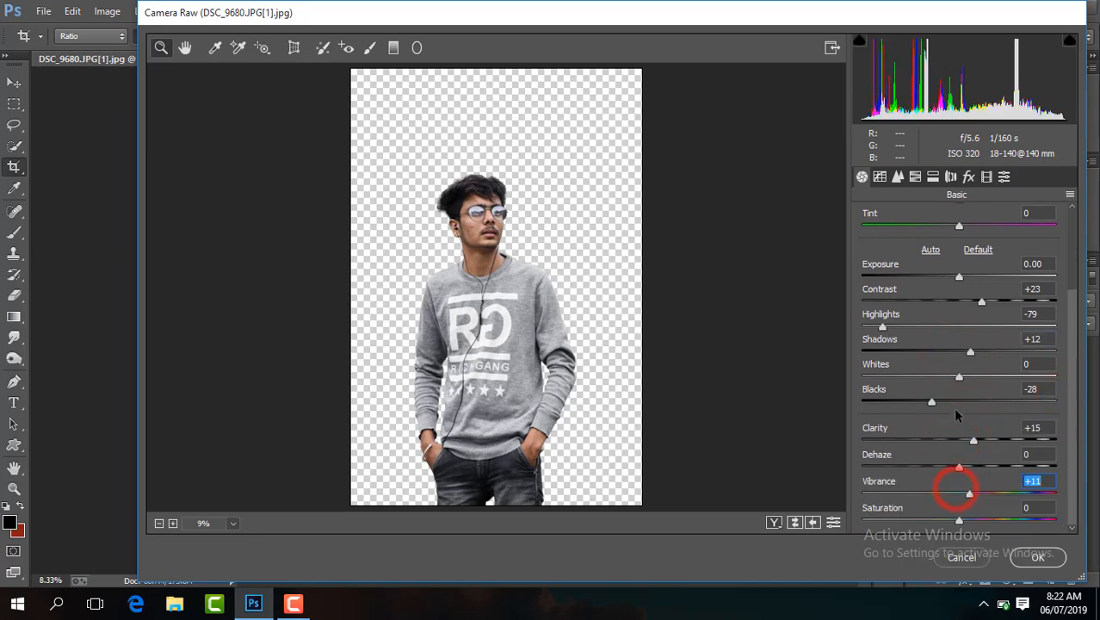
# Step: Refine the basic adjustments to Highlights -100, Whites -56, Contrast +20, Blacks -18 and Clarity +13
pyautogui.moveTo(882, 327); pyautogui.dragTo(863, 328)
pyautogui.moveTo(959, 376); pyautogui.dragTo(904, 379)
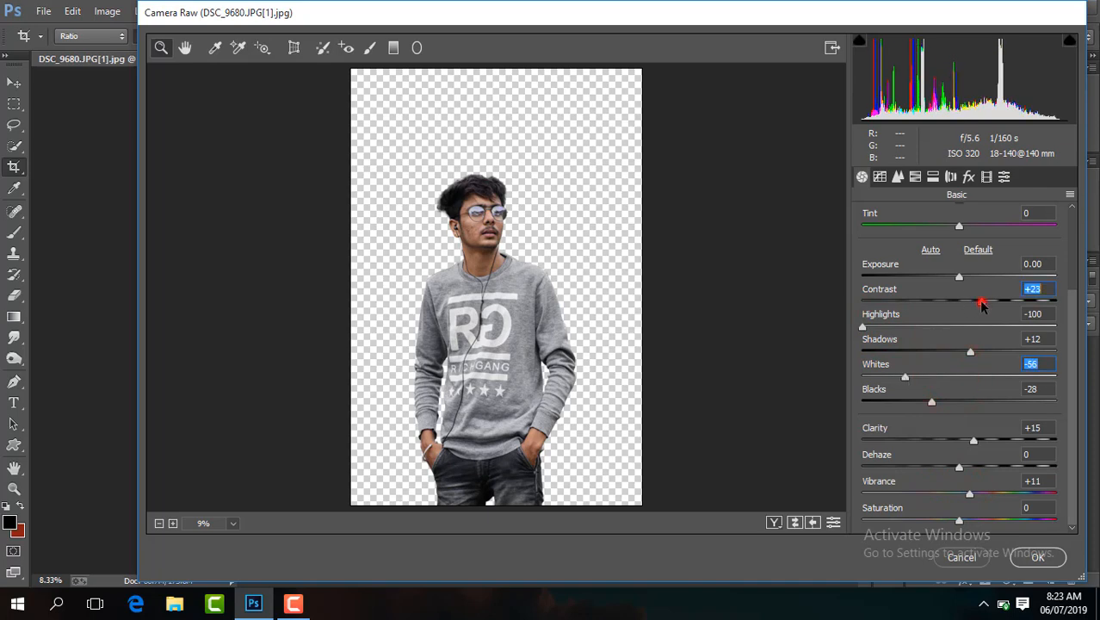
pyautogui.moveTo(982, 305); pyautogui.dragTo(978, 302)
pyautogui.moveTo(932, 402); pyautogui.dragTo(941, 402)
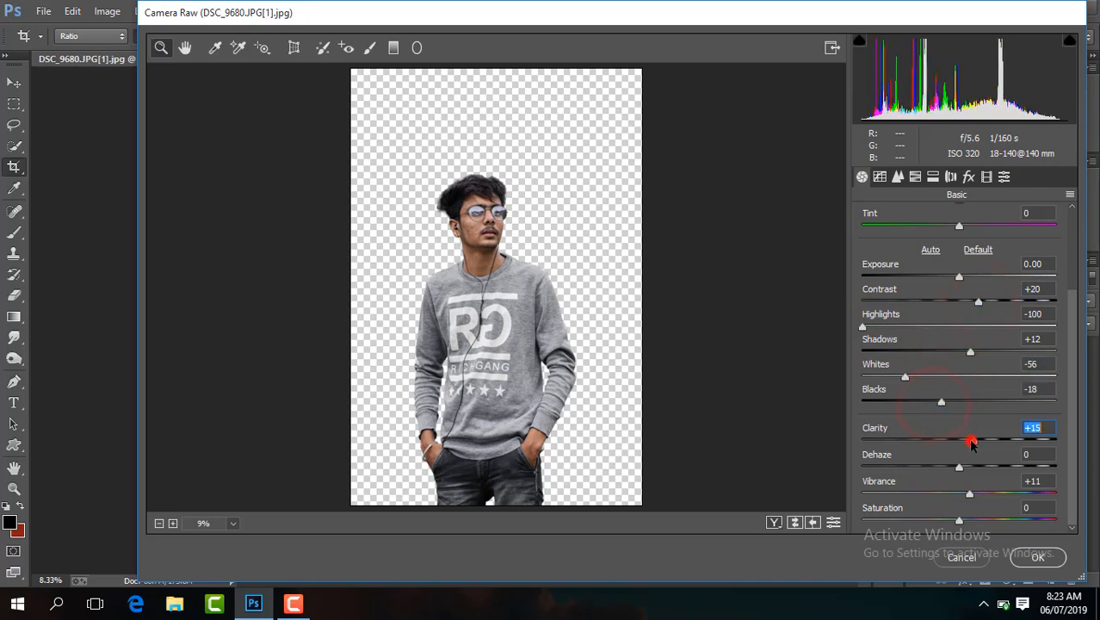
pyautogui.moveTo(971, 443); pyautogui.dragTo(970, 442)
pyautogui.click(1071, 362)
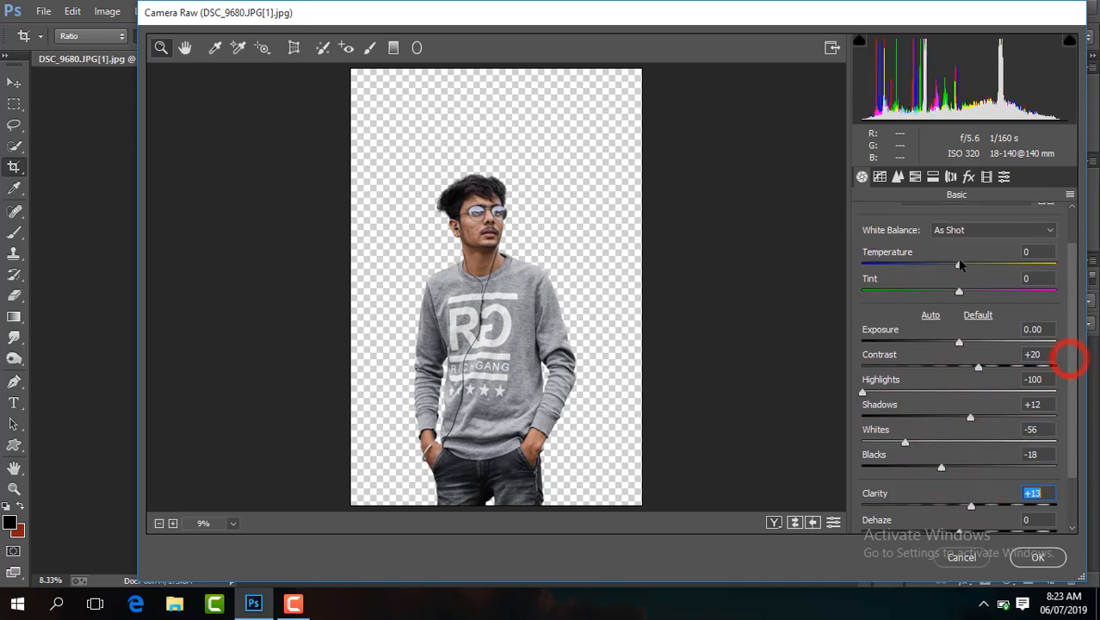
# Step: Set the HSL saturation of Yellows and Greens to -100 and of Oranges to about -3
pyautogui.click(914, 177)
pyautogui.click(974, 216)
pyautogui.moveTo(964, 297); pyautogui.dragTo(842, 326)
pyautogui.click(933, 216)
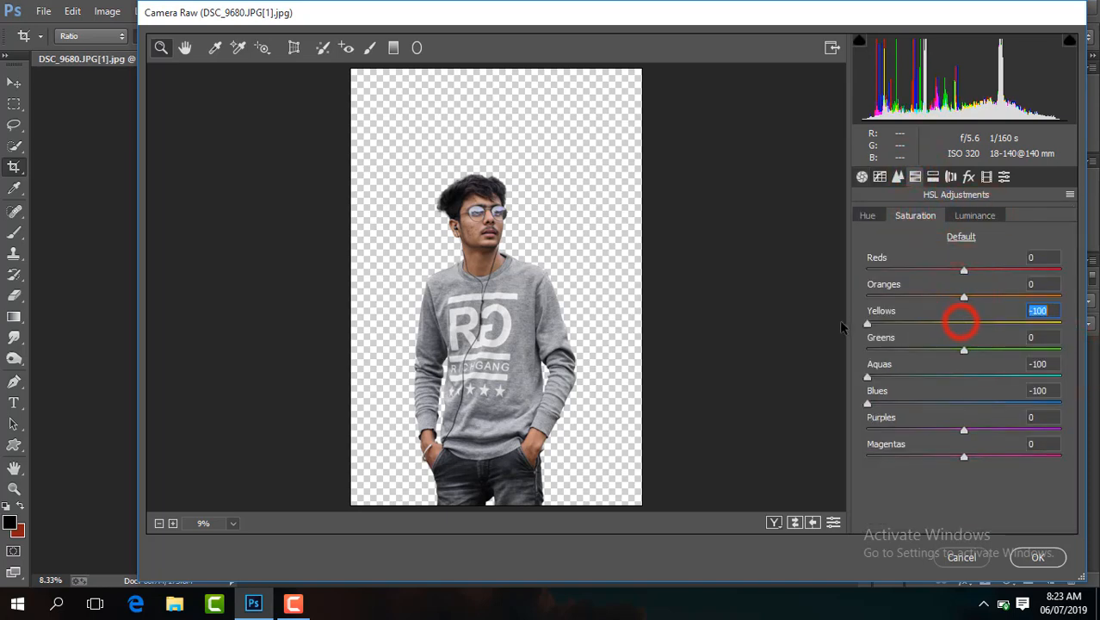
pyautogui.moveTo(965, 351); pyautogui.dragTo(865, 350)
pyautogui.moveTo(964, 297); pyautogui.dragTo(962, 297)
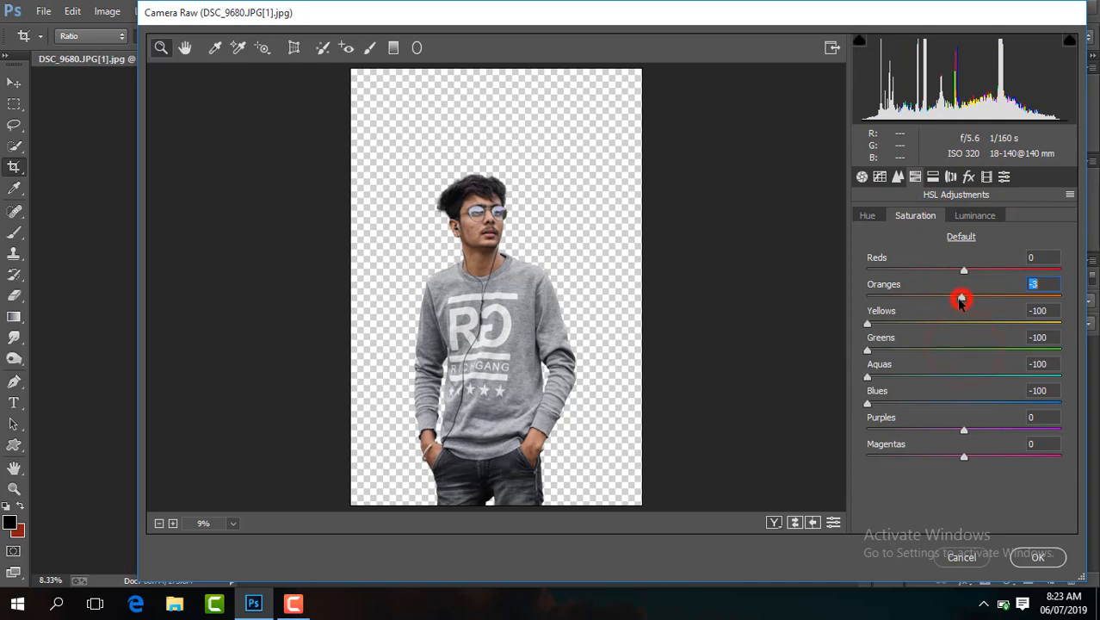
# Step: Set the sharpening amount to 52, add slight luminance noise reduction, and apply the Camera Raw adjustments
pyautogui.click(896, 177)
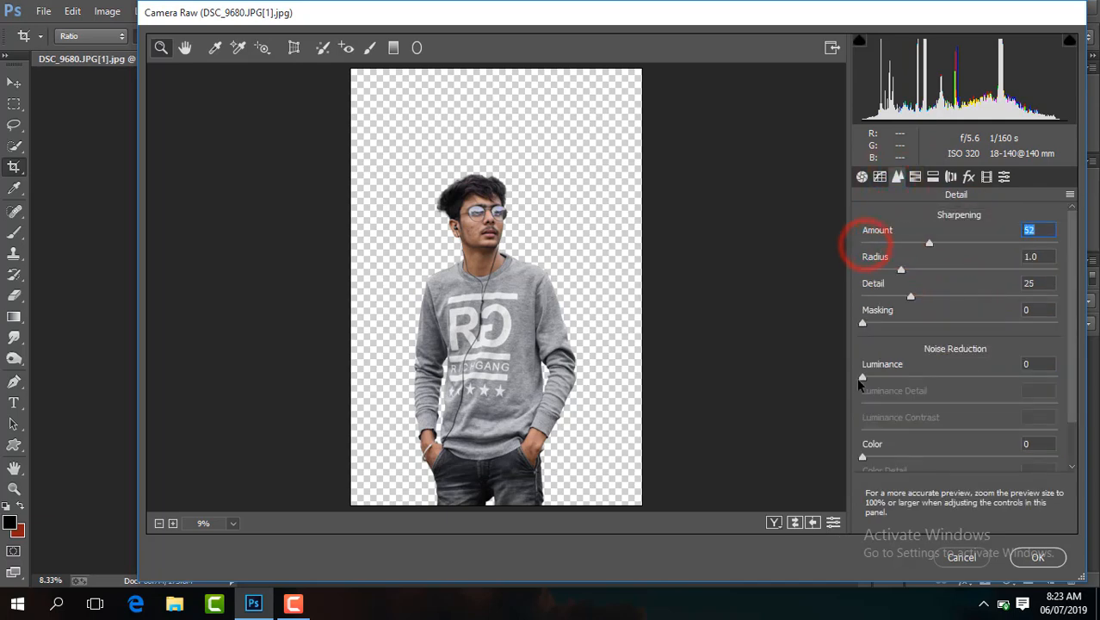
pyautogui.moveTo(863, 376); pyautogui.dragTo(876, 376)
pyautogui.click(1039, 557)
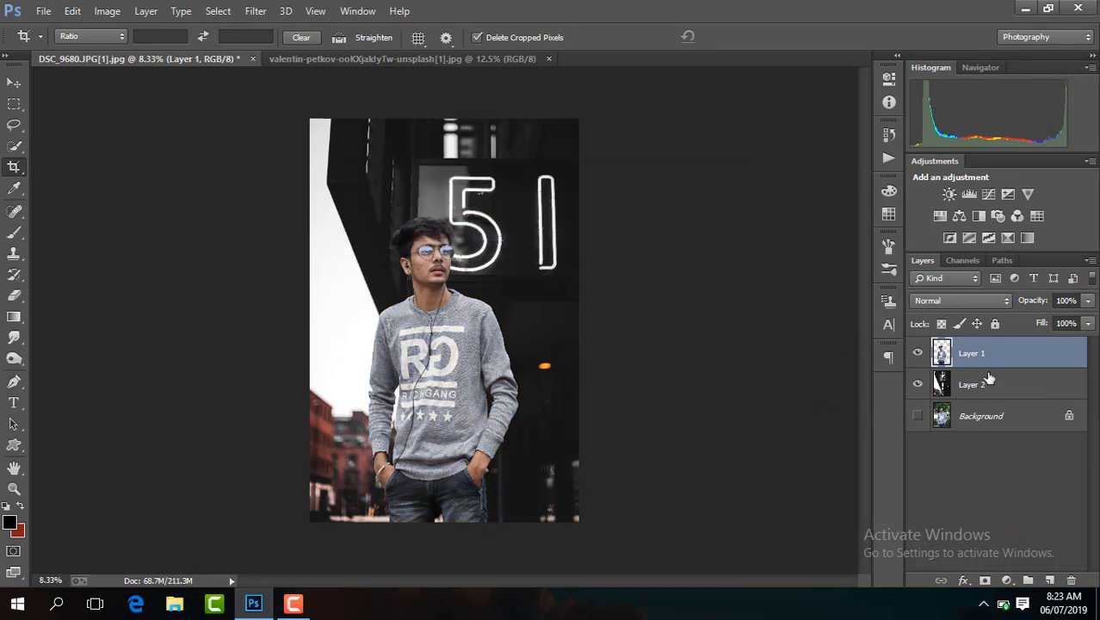
# Step: Add a Brightness/Contrast adjustment clipped to Layer 1, with Contrast 16 and a slightly raised Brightness
pyautogui.click(1008, 580)
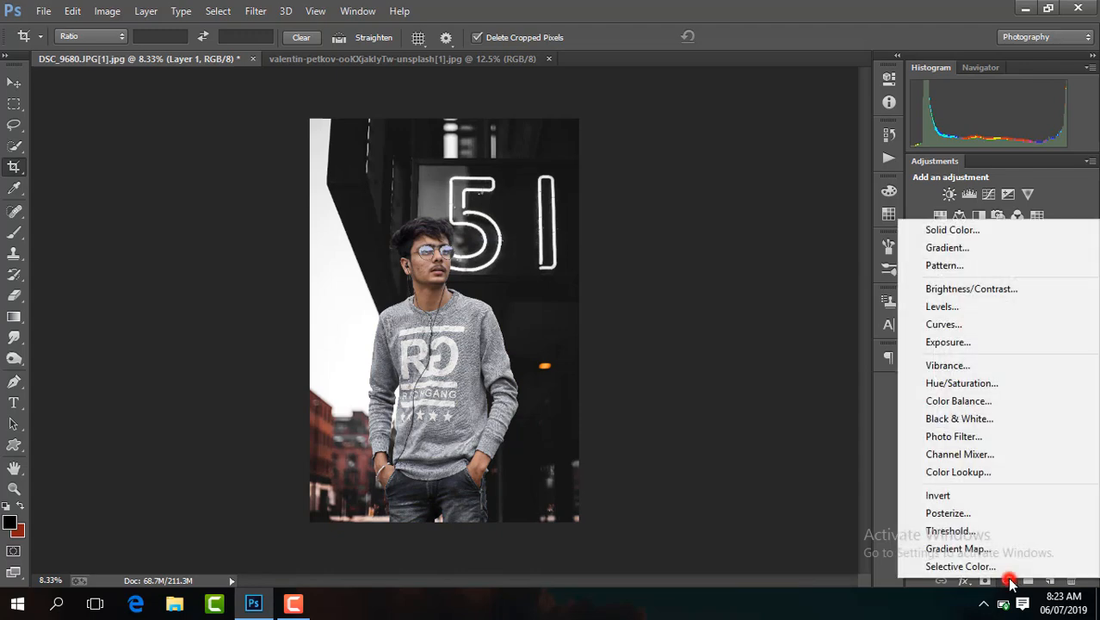
pyautogui.click(980, 288)
pyautogui.rightClick(990, 353)
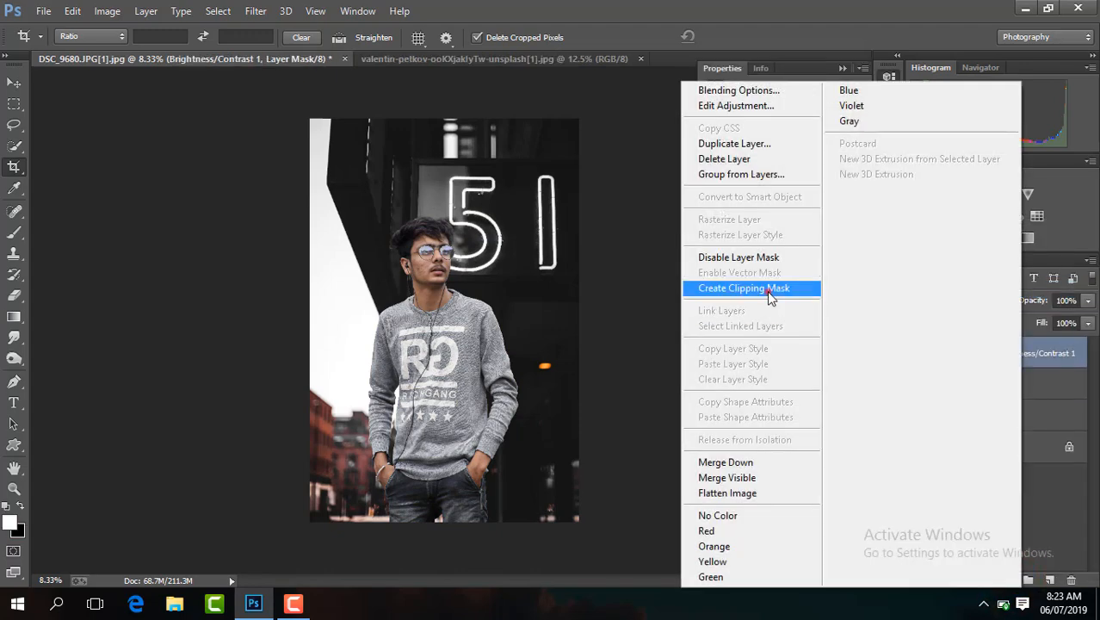
pyautogui.click(768, 292)
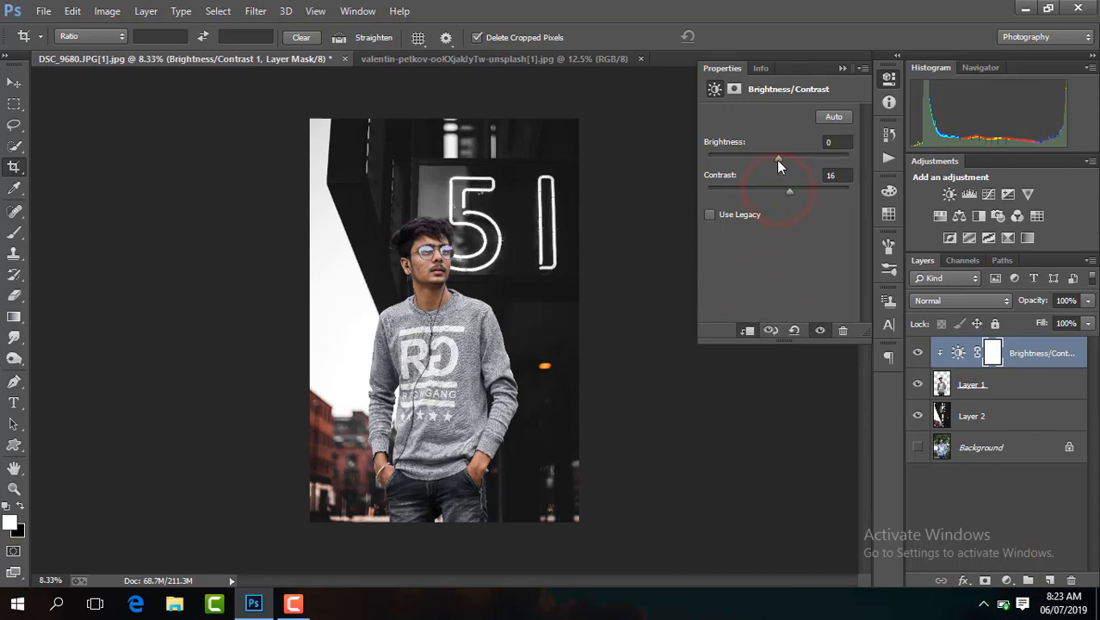
pyautogui.moveTo(777, 160); pyautogui.dragTo(780, 162)
pyautogui.click(842, 68)
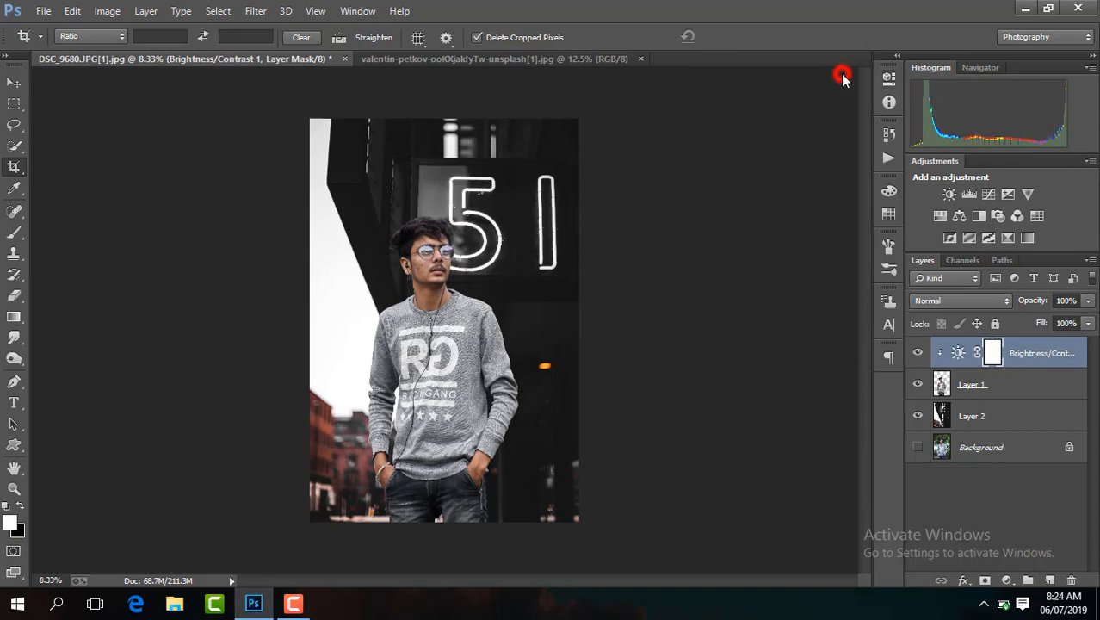
# Step: Toggle the Brightness/Contrast adjustment's visibility several times to compare the man before and after
pyautogui.click(918, 352)
pyautogui.click(918, 351)
pyautogui.click(917, 351)
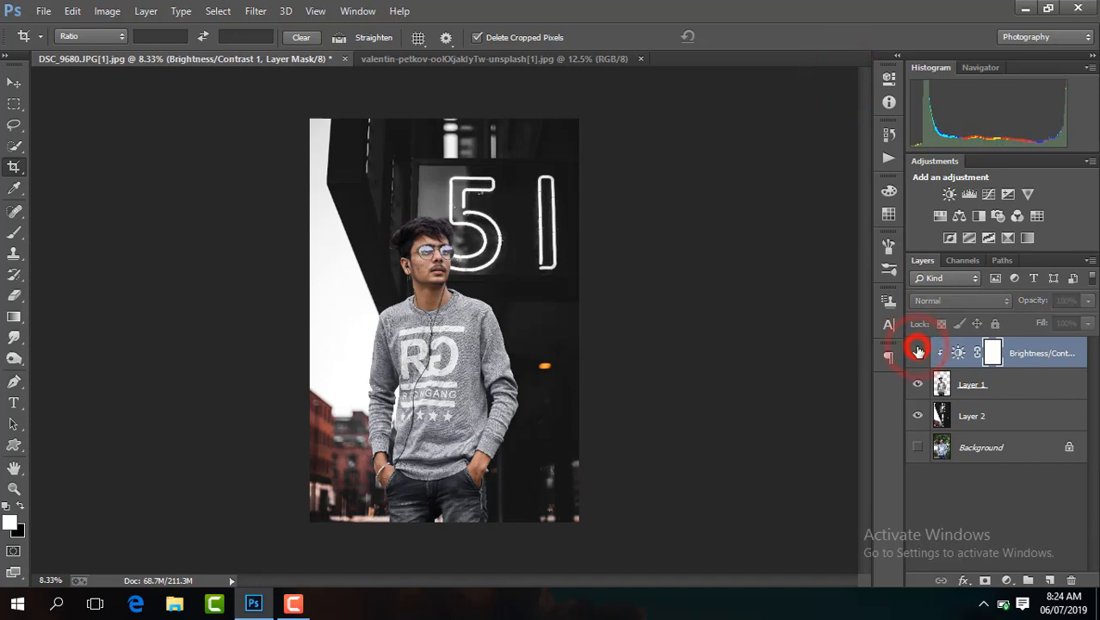
pyautogui.click(918, 351)
pyautogui.click(919, 353)
pyautogui.click(921, 355)
# Step: Add a Selective Color adjustment clipped above Layer 1, with Black at -2% for Reds and +5% for Blacks
pyautogui.click(1007, 579)
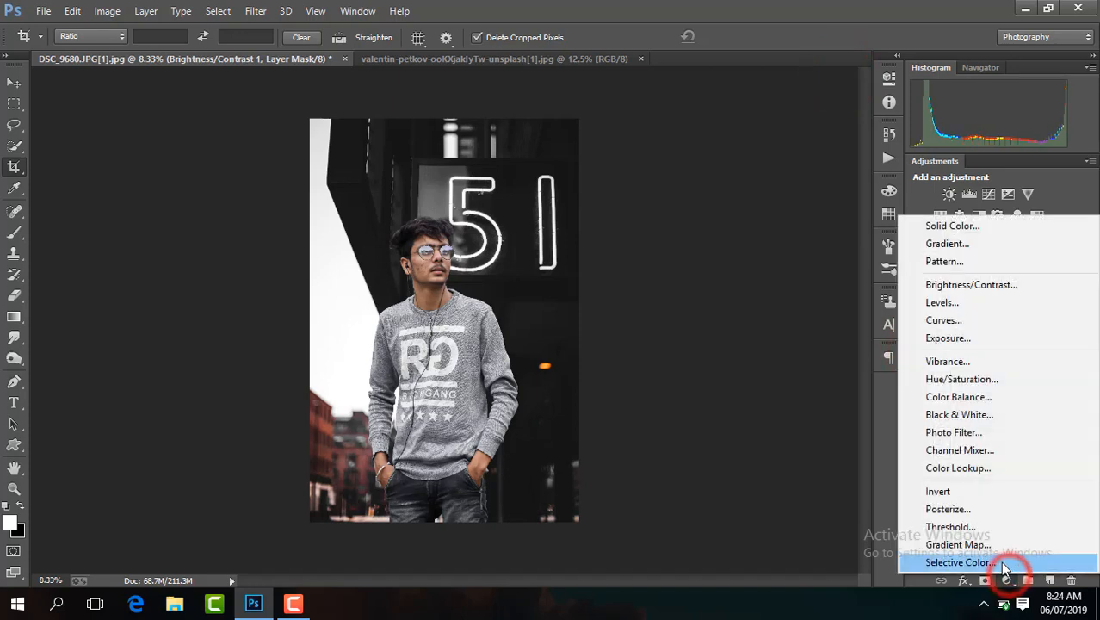
pyautogui.click(1003, 562)
pyautogui.rightClick(1040, 356)
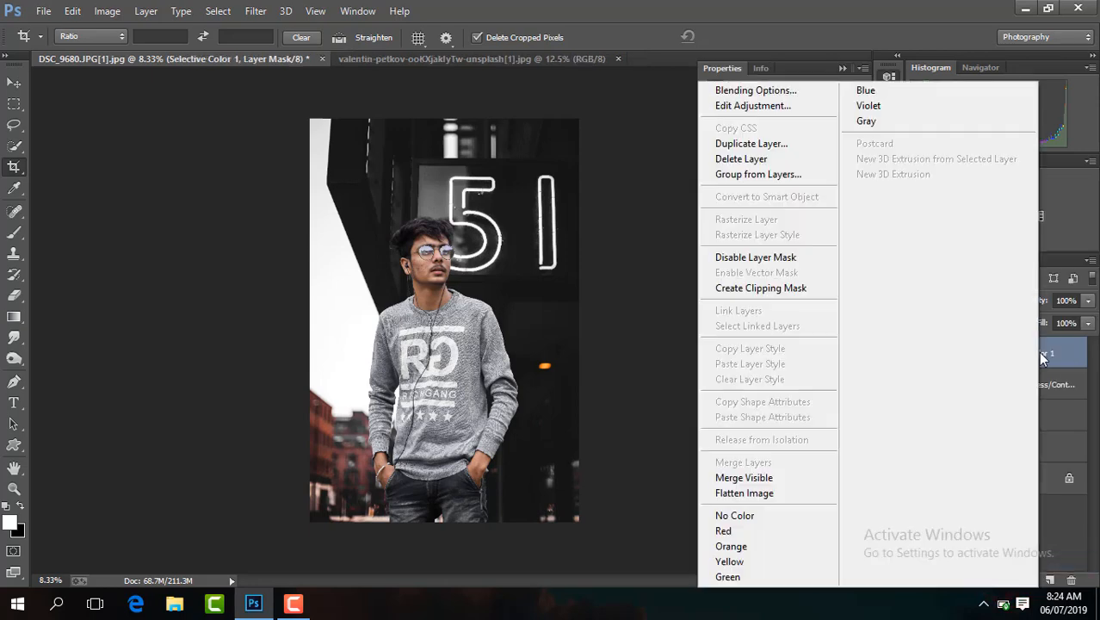
pyautogui.click(777, 286)
pyautogui.moveTo(778, 274); pyautogui.dragTo(777, 274)
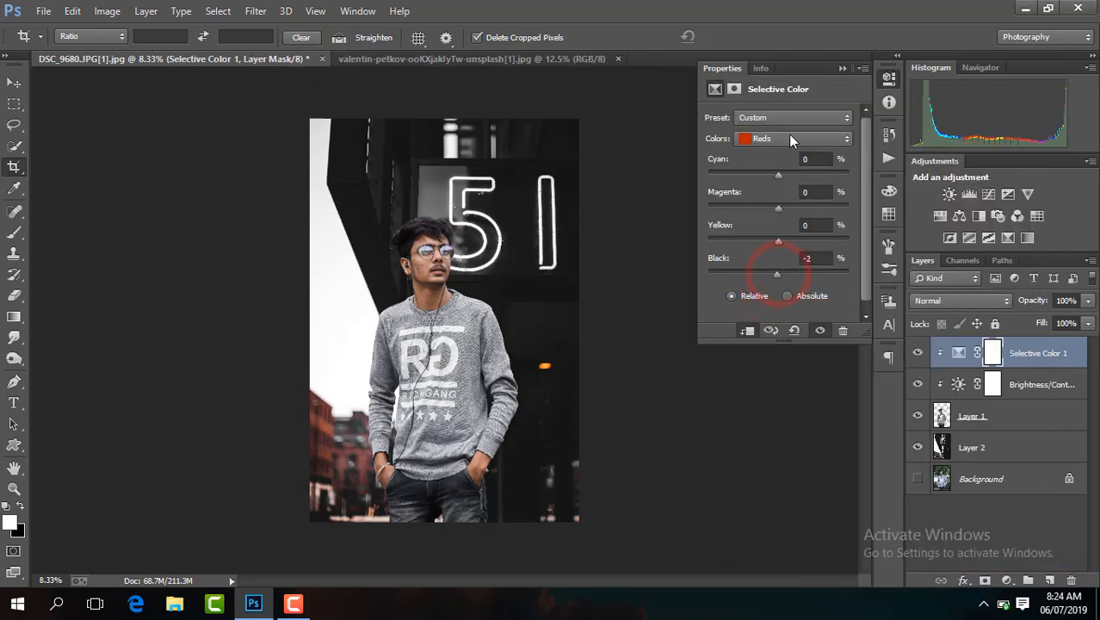
pyautogui.click(792, 140)
pyautogui.click(787, 257)
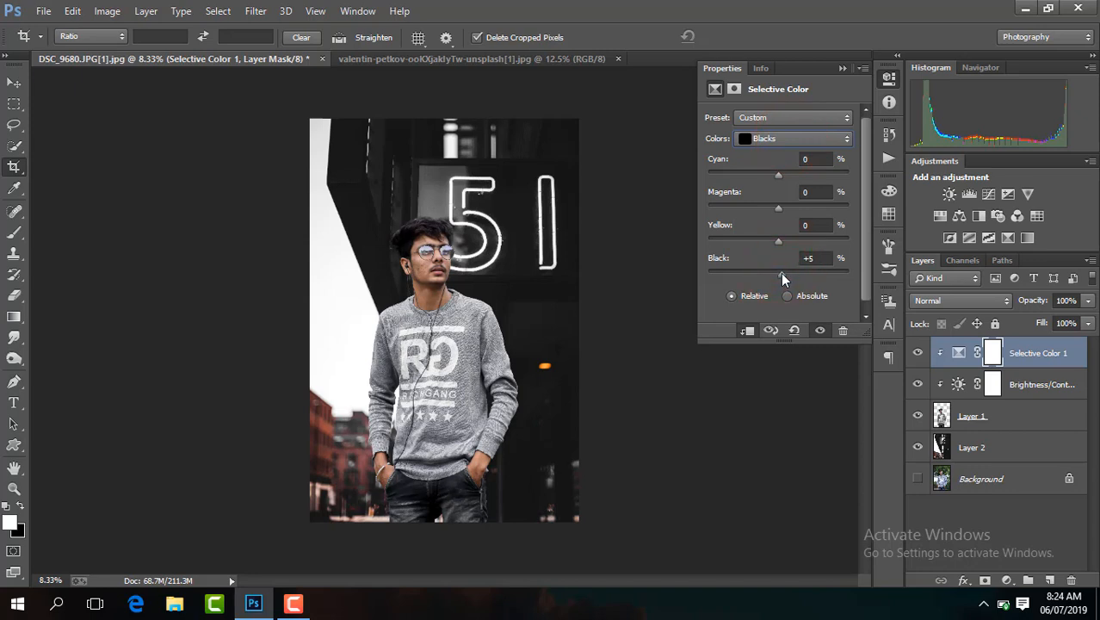
pyautogui.click(843, 68)
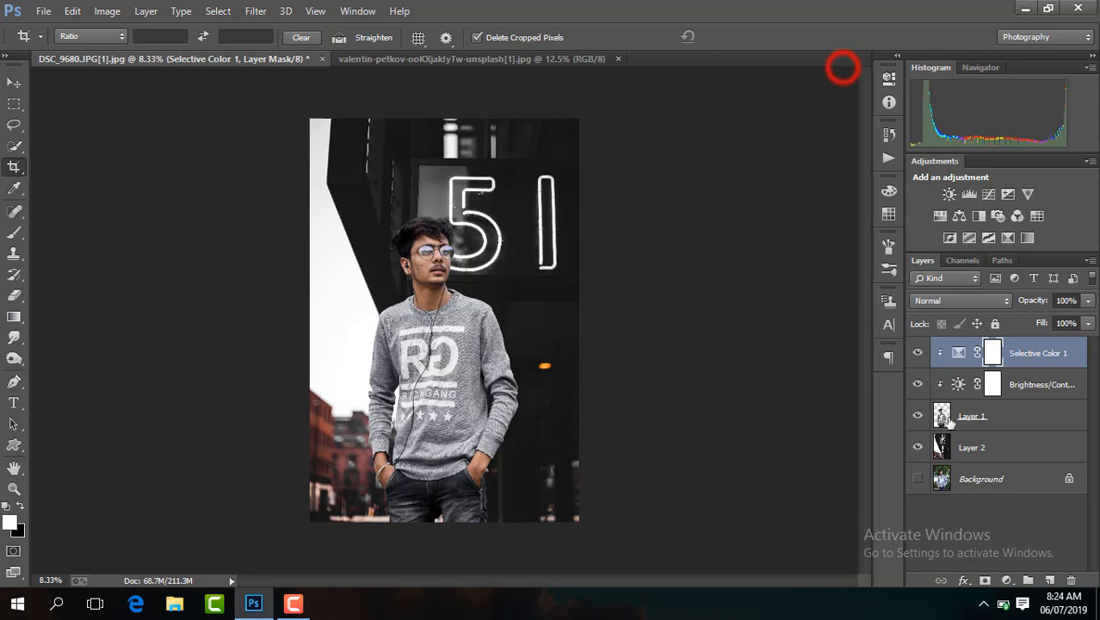
pyautogui.click(918, 353)
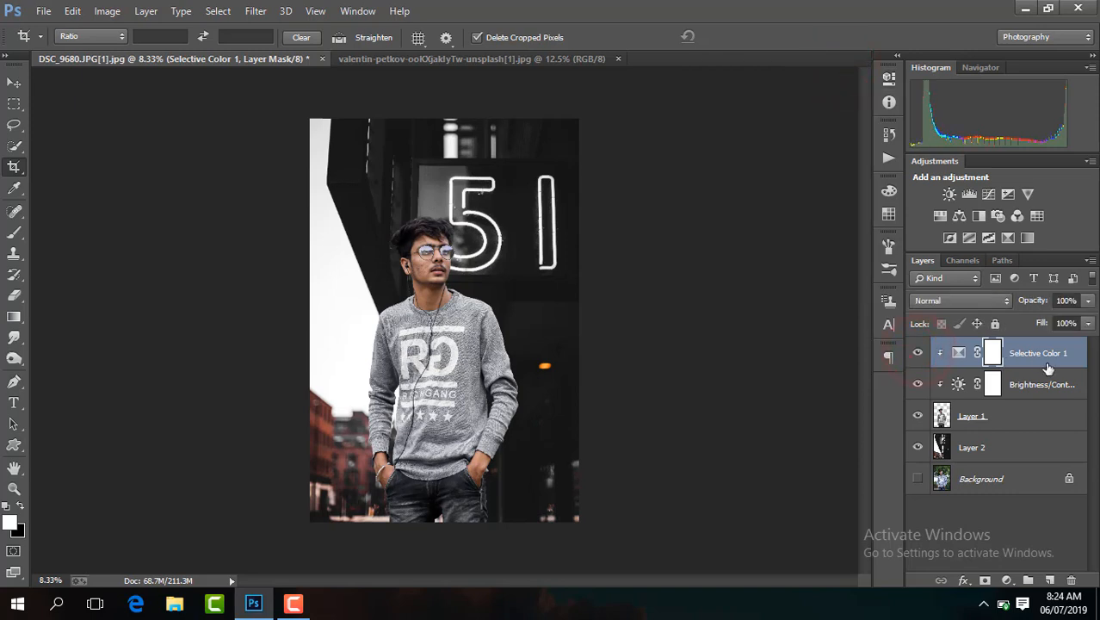
# Step: Select Layer 2 and apply a crop at the full canvas bounds
pyautogui.click(1009, 444)
pyautogui.click(14, 167)
pyautogui.click(462, 179)
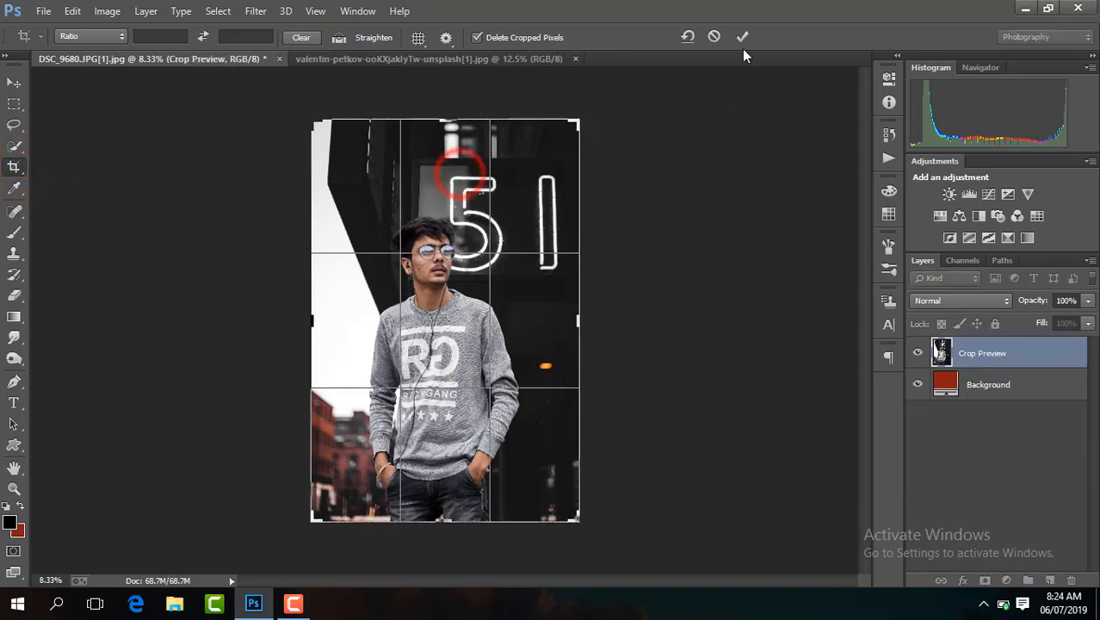
pyautogui.click(742, 36)
# Step: Add a Selective Color adjustment clipped to Layer 2 and set Black for the Blacks range to about +2%
pyautogui.click(1004, 579)
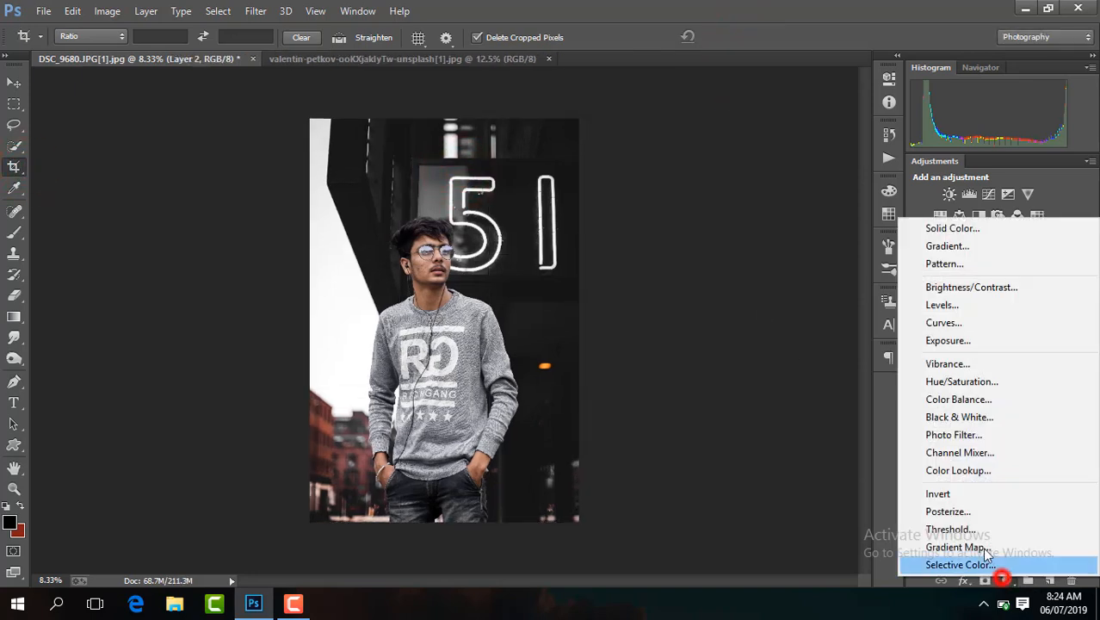
pyautogui.click(987, 564)
pyautogui.rightClick(1030, 447)
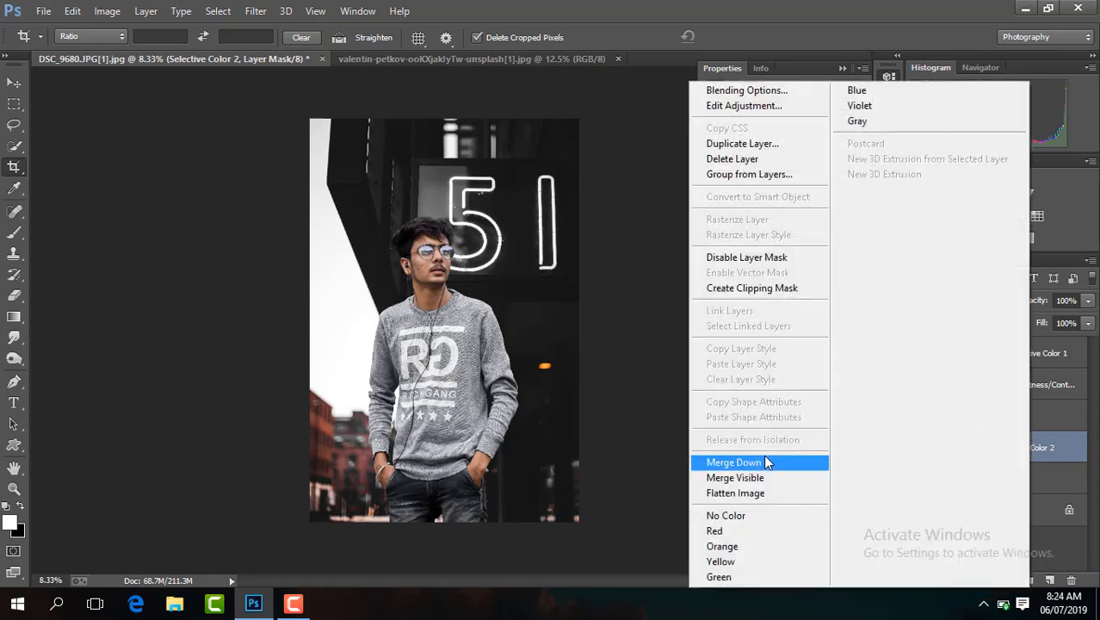
pyautogui.click(759, 288)
pyautogui.moveTo(778, 274); pyautogui.dragTo(780, 275)
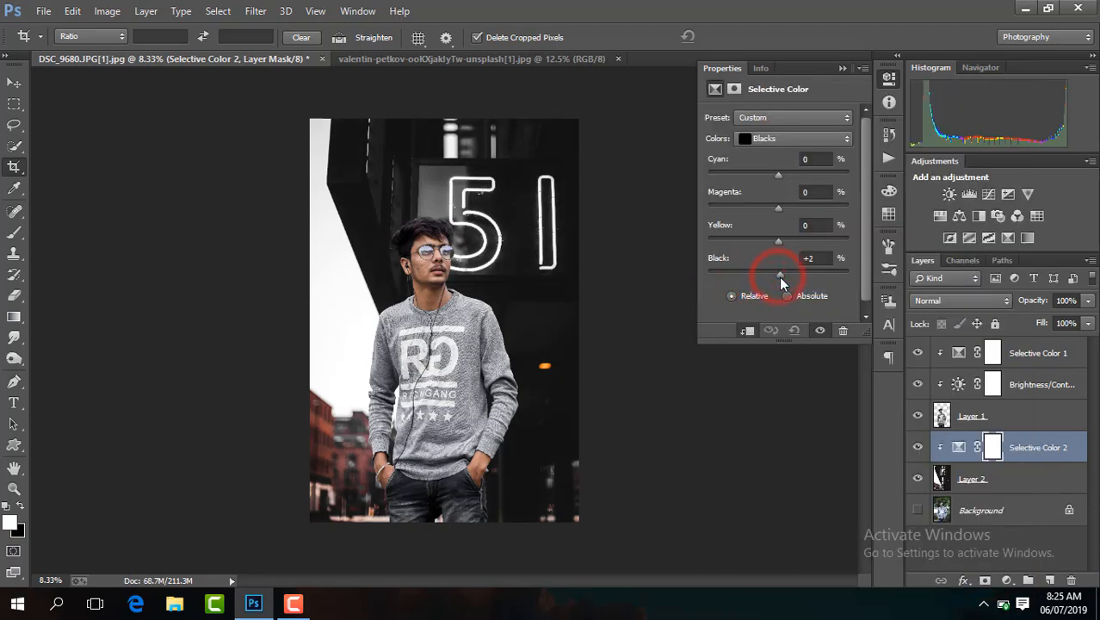
pyautogui.click(779, 275)
pyautogui.click(843, 69)
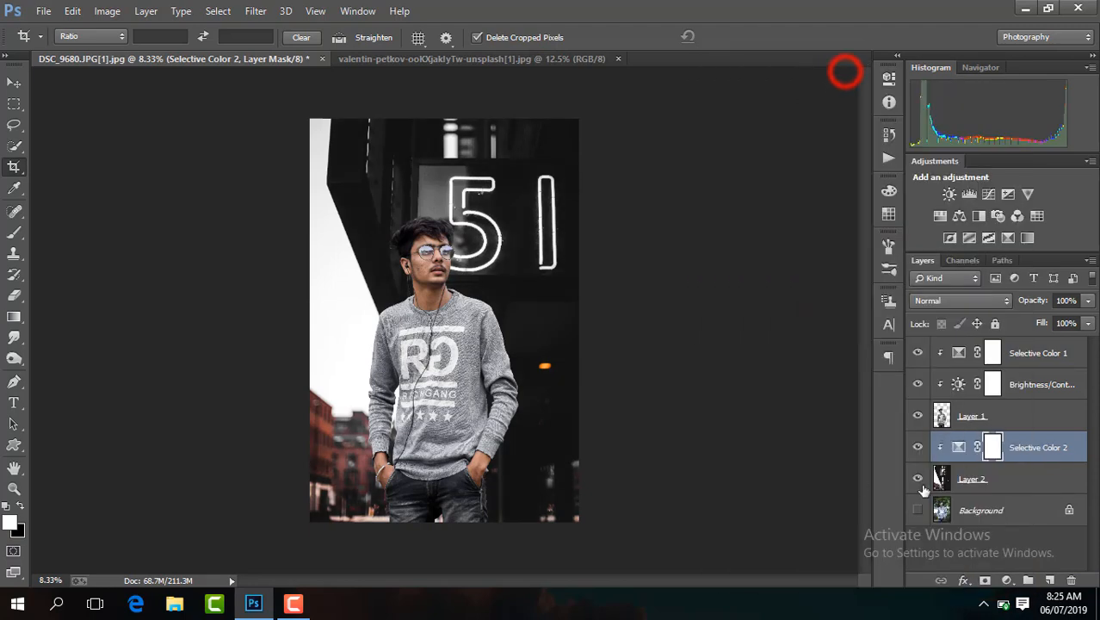
# Step: Select Layer 1 and set the Eraser to a 71 px soft brush at 100% opacity
pyautogui.click(1023, 418)
pyautogui.hotkey('ctrl', '+')
pyautogui.hotkey('ctrl', '+')
pyautogui.hotkey('ctrl', '+')
pyautogui.hotkey('ctrl', '+')
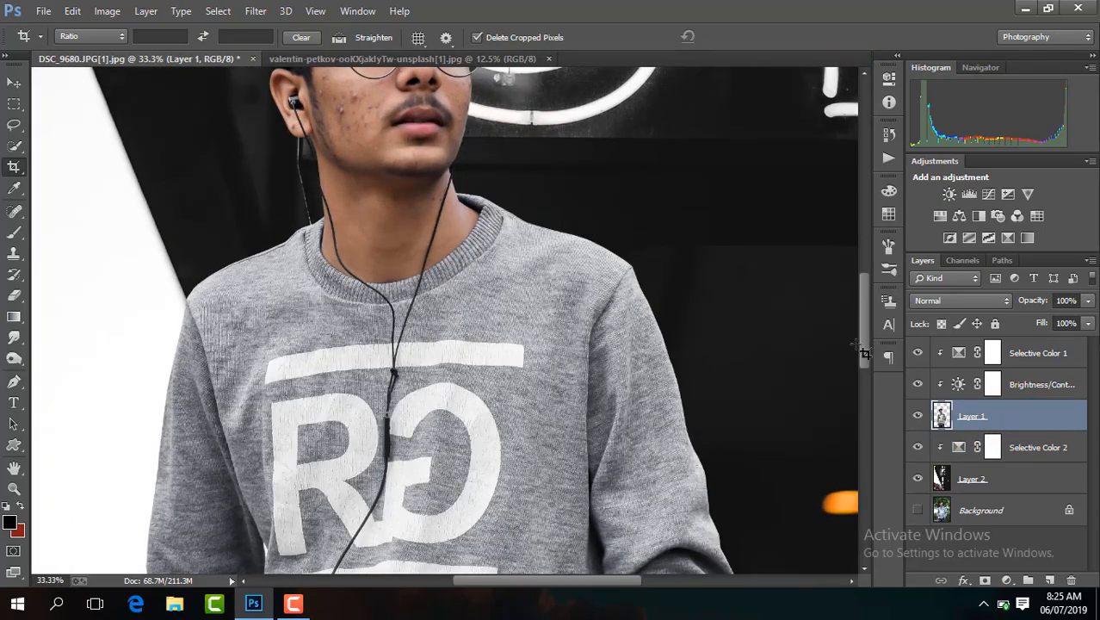
pyautogui.moveTo(867, 346); pyautogui.dragTo(863, 266)
pyautogui.hotkey('ctrl', '+')
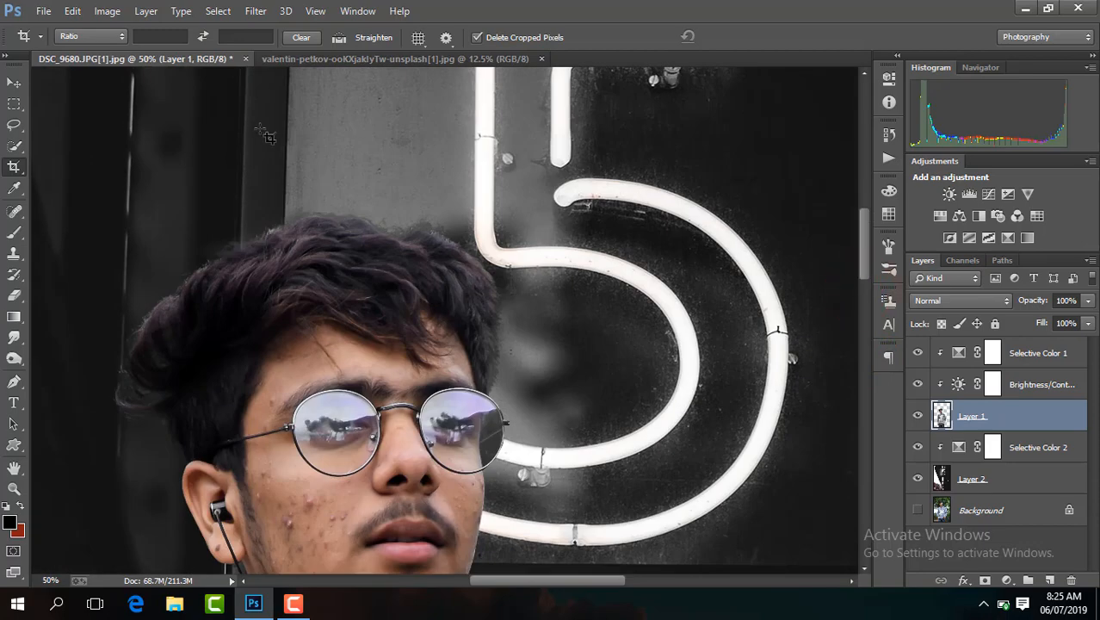
pyautogui.click(14, 295)
pyautogui.click(69, 37)
pyautogui.moveTo(129, 90); pyautogui.dragTo(120, 94)
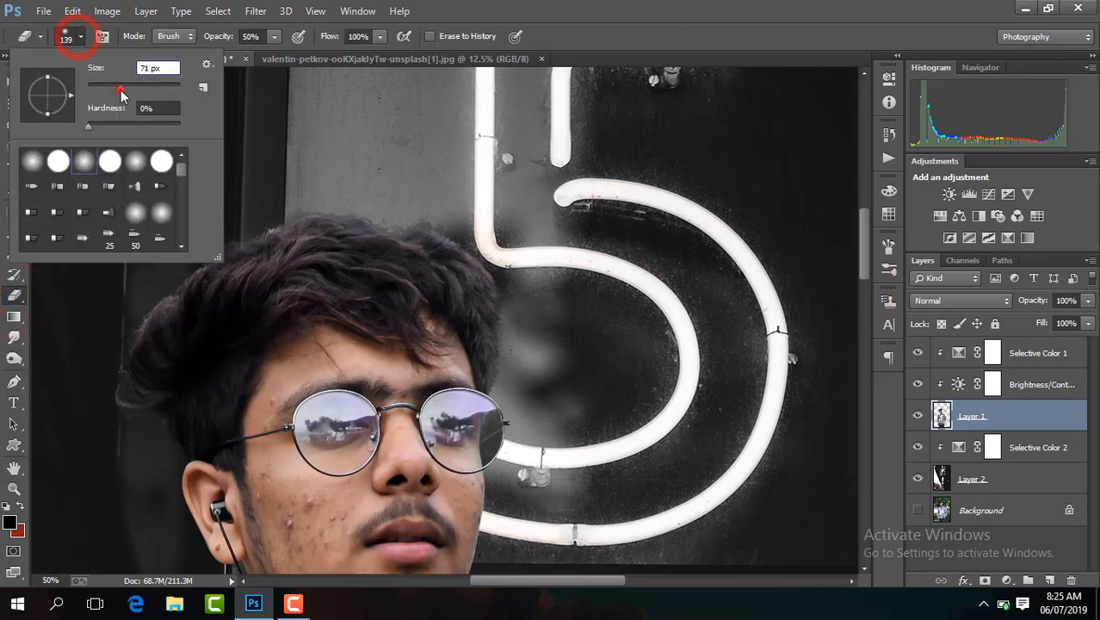
pyautogui.click(503, 248)
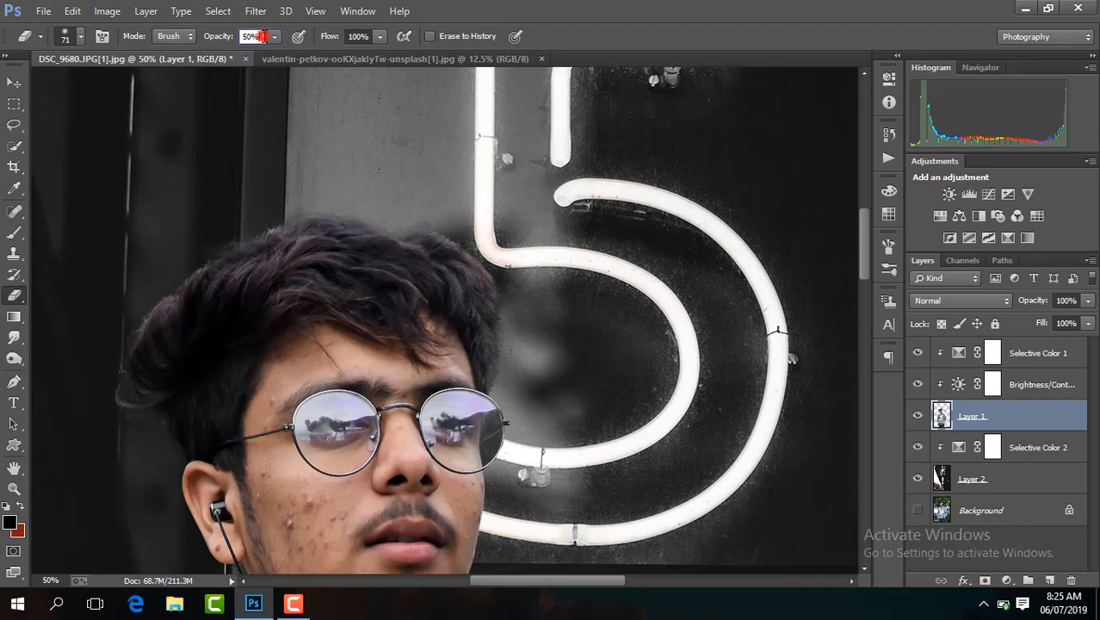
pyautogui.write('100')
pyautogui.press('Return')
# Step: Erase the leftover fringe around the outline of the man's hair on Layer 1
pyautogui.click(295, 202)
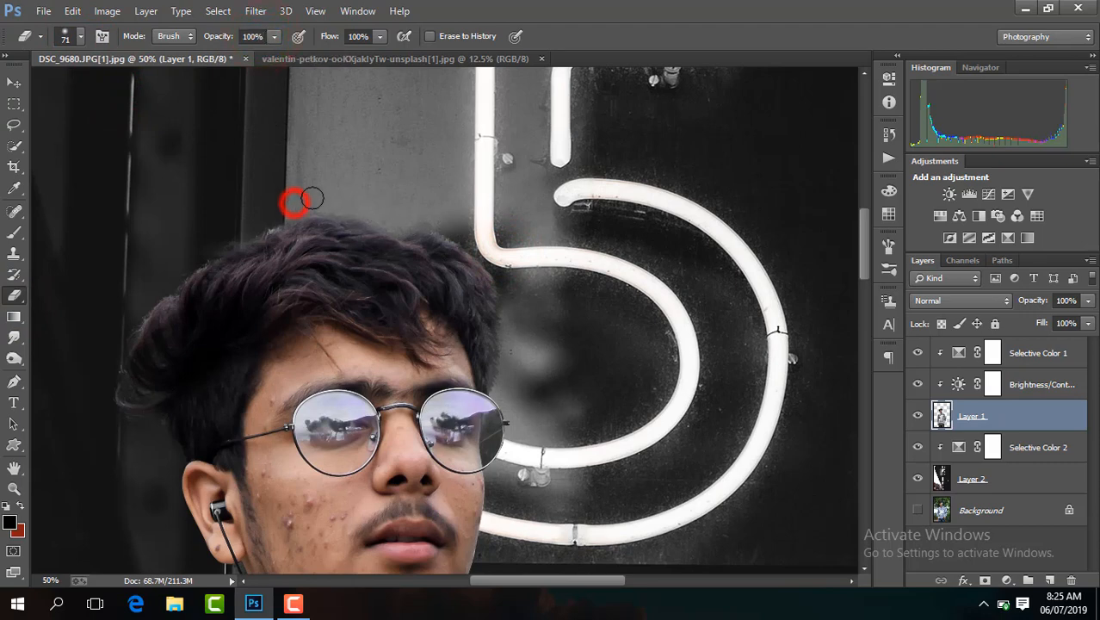
pyautogui.click(430, 226)
pyautogui.click(518, 280)
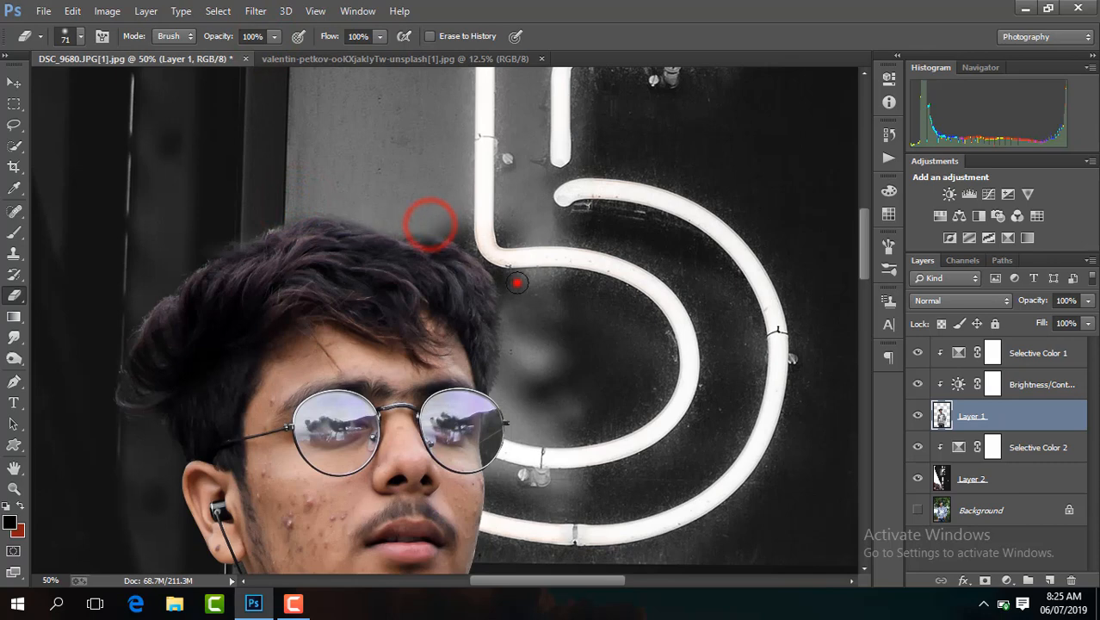
pyautogui.click(228, 239)
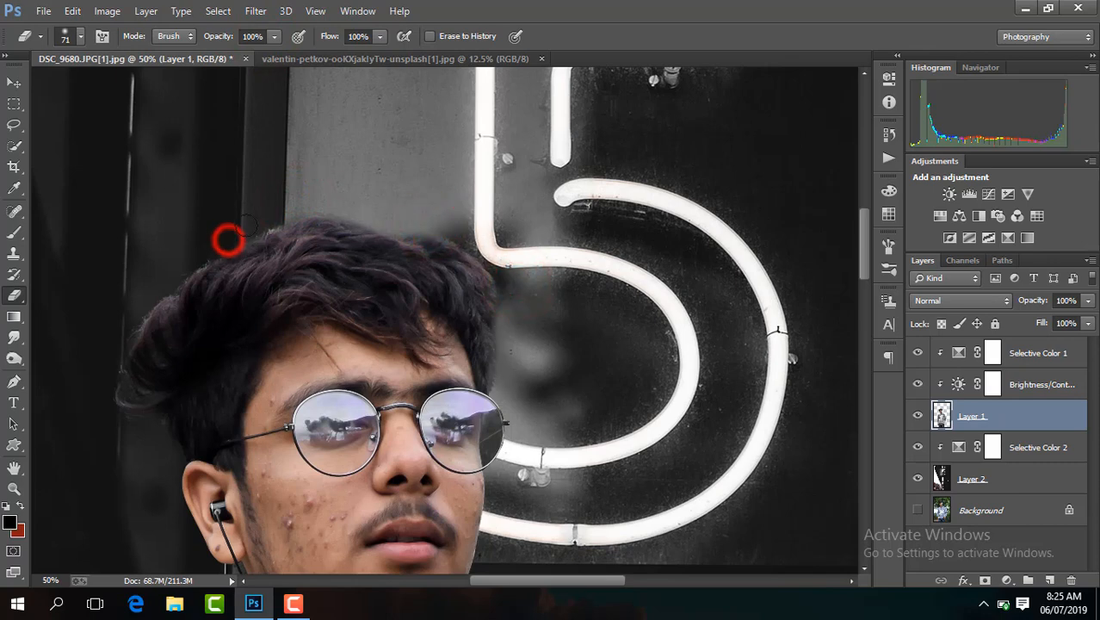
pyautogui.click(101, 364)
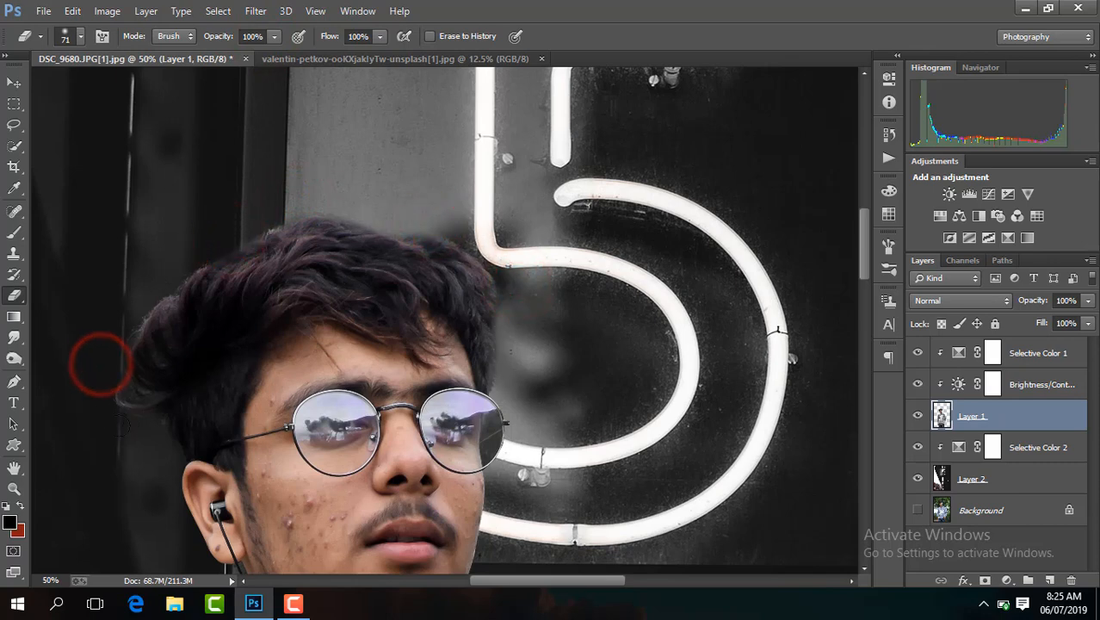
pyautogui.hotkey('ctrl', '-')
pyautogui.hotkey('ctrl', '-')
pyautogui.hotkey('ctrl', '-')
pyautogui.hotkey('ctrl', '-')
pyautogui.hotkey('ctrl', '-')
pyautogui.hotkey('ctrl', '-')
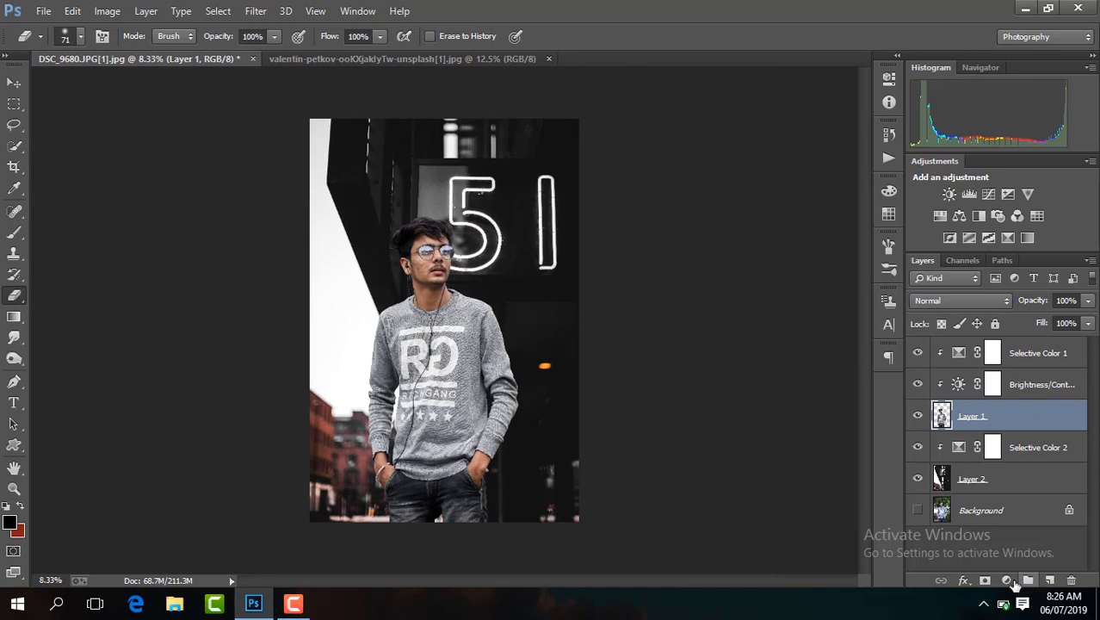
# Step: Add a new layer clipped above Layer 1 and draw a black-to-transparent gradient upward from the canvas base to the man's mid-torso
pyautogui.click(1049, 580)
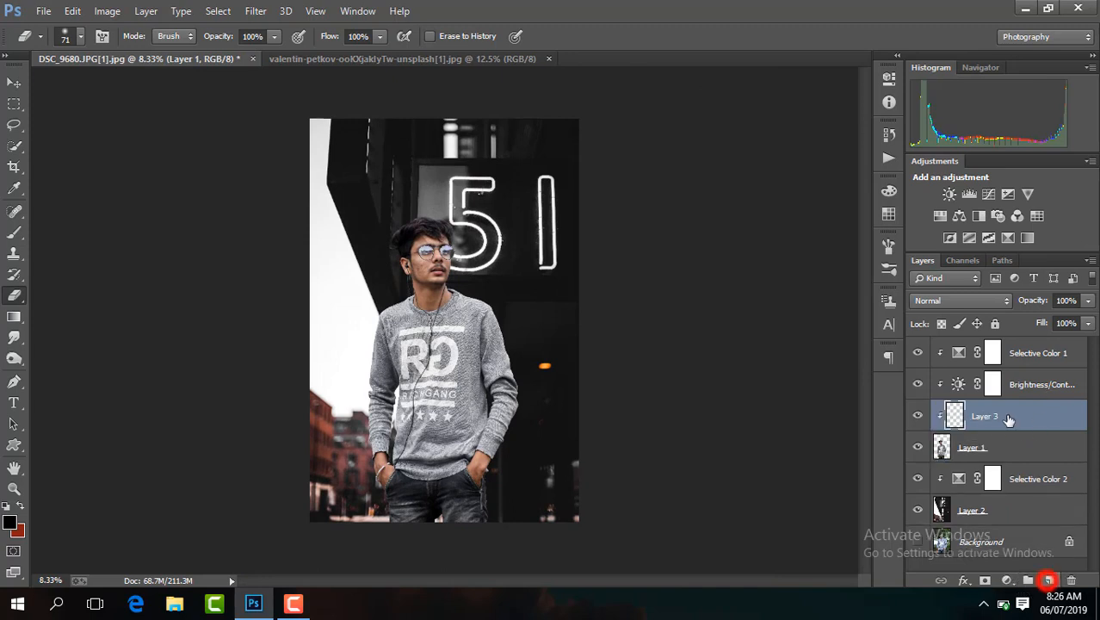
pyautogui.click(14, 317)
pyautogui.moveTo(431, 521); pyautogui.dragTo(428, 382)
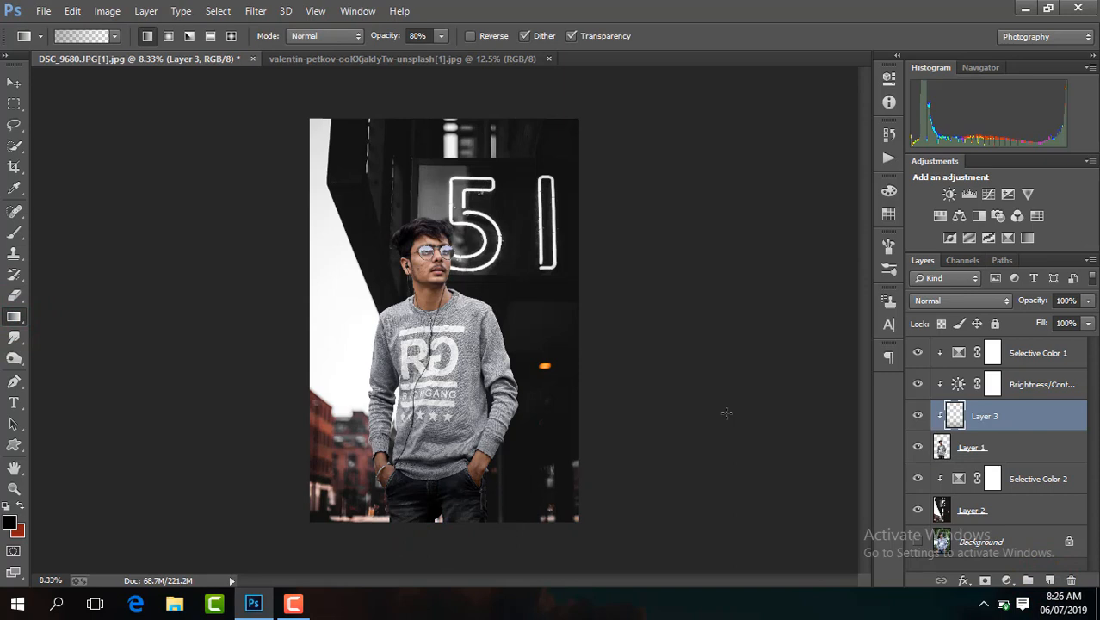
# Step: Add a new layer clipped above Layer 2, draw black gradients upward from the canvas base, and set the layer opacity to 82%
pyautogui.click(1025, 511)
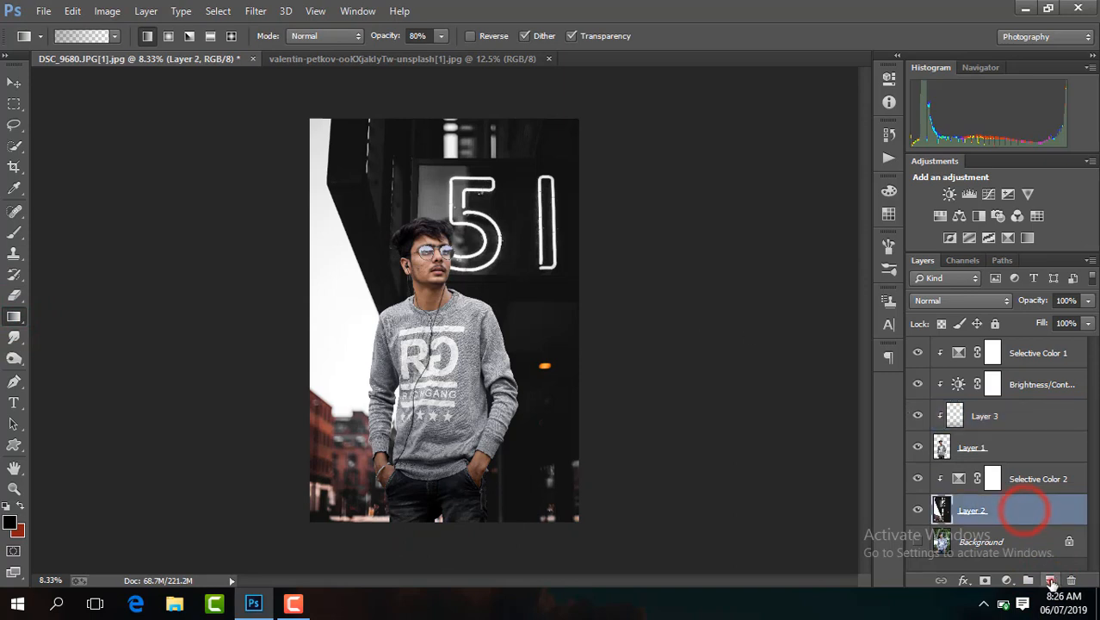
pyautogui.click(1049, 580)
pyautogui.moveTo(433, 519); pyautogui.dragTo(434, 473)
pyautogui.moveTo(433, 423); pyautogui.dragTo(432, 420)
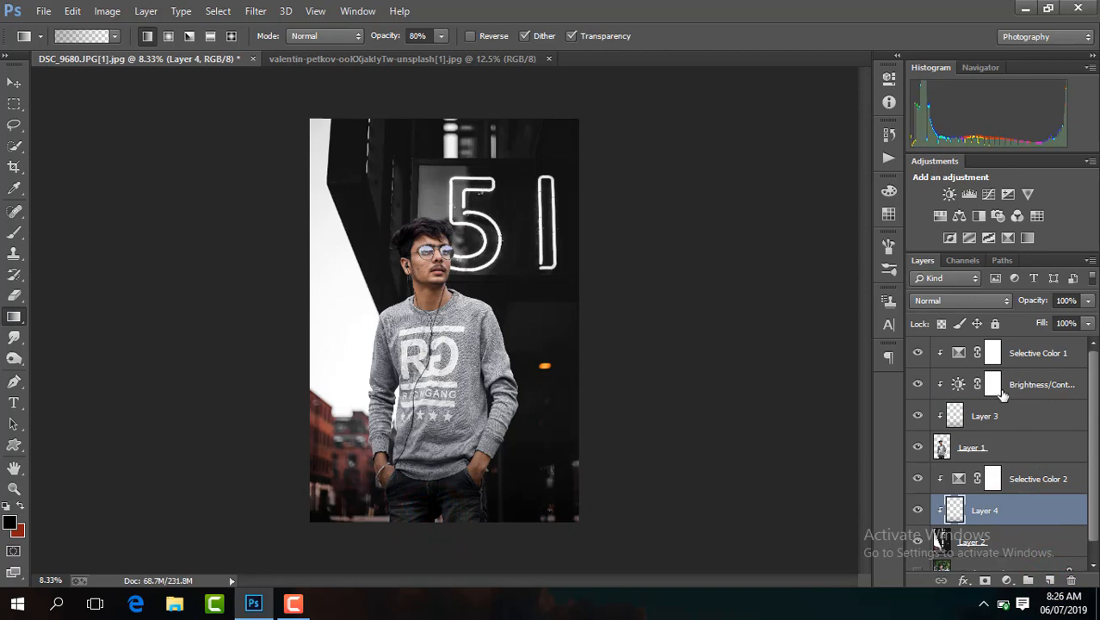
pyautogui.moveTo(1087, 302); pyautogui.dragTo(1076, 329)
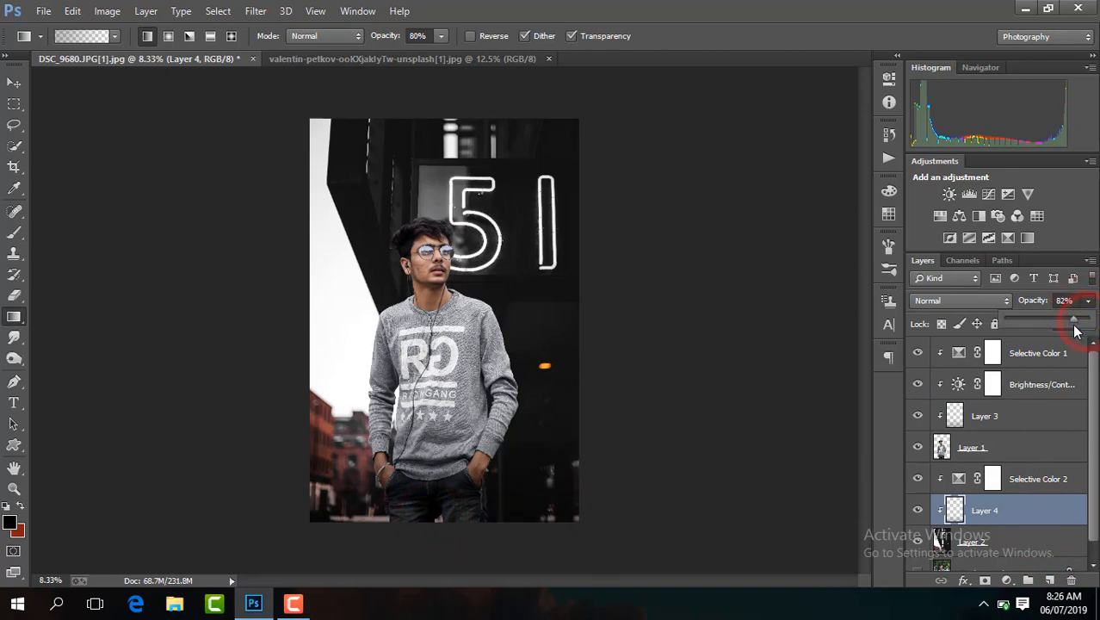
# Step: Add a new layer clipped directly above Layer 1 and set the Brush to a soft 3026 px tip
pyautogui.moveTo(1094, 453); pyautogui.dragTo(1095, 405)
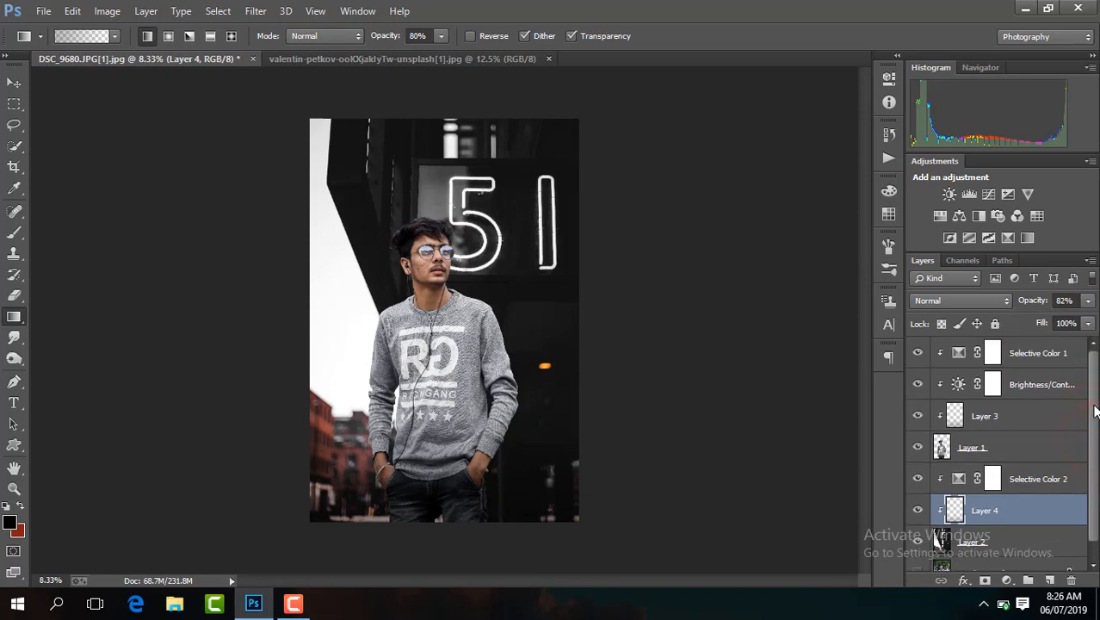
pyautogui.click(1034, 448)
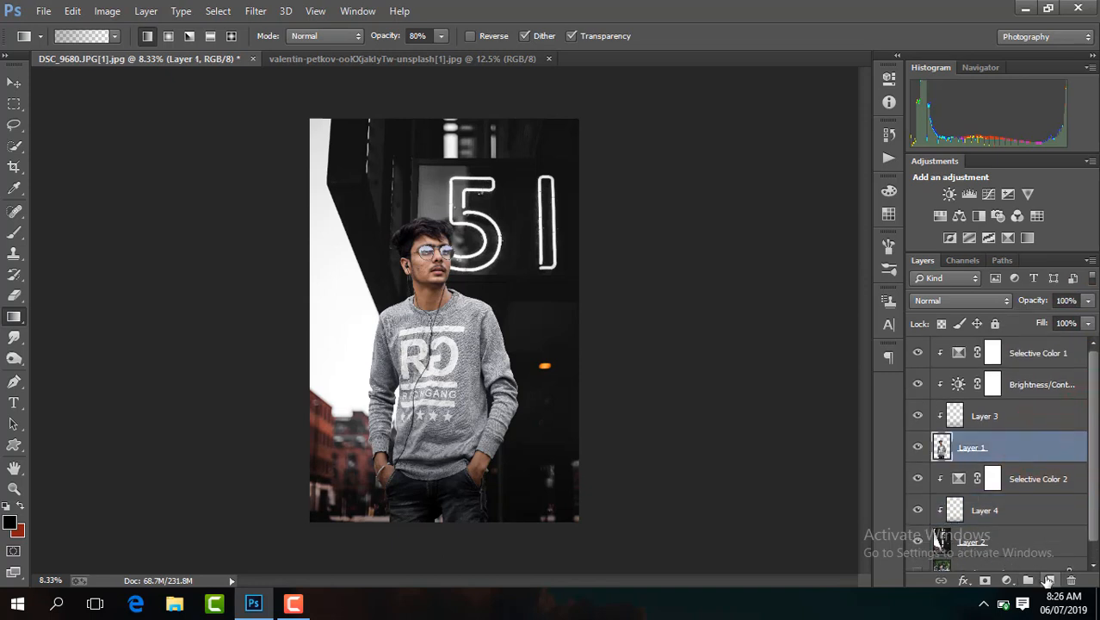
pyautogui.click(1050, 578)
pyautogui.click(14, 233)
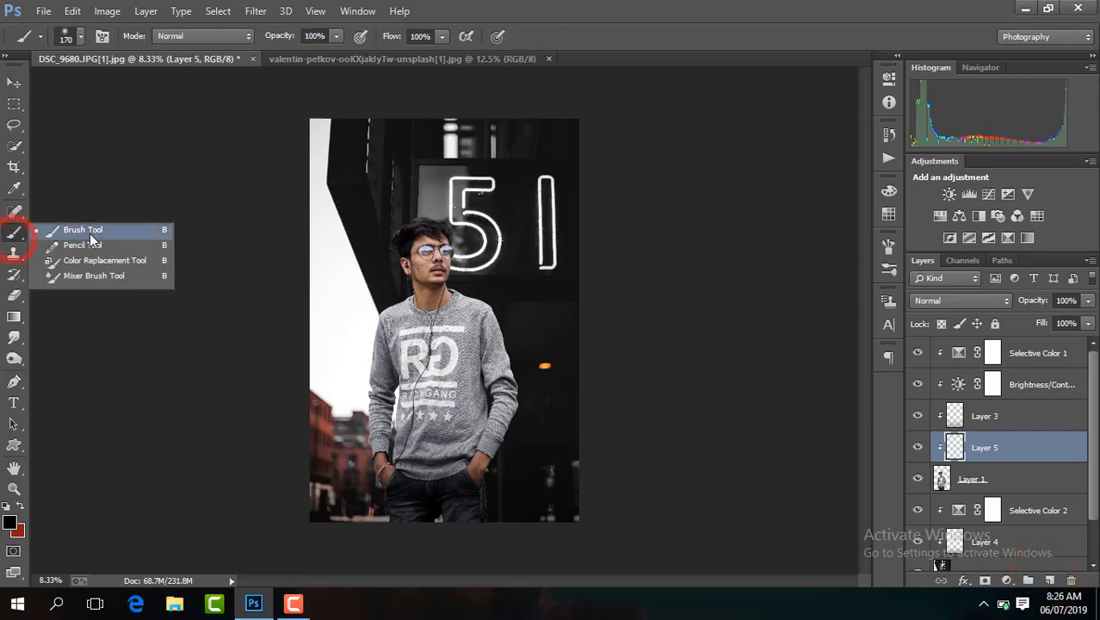
pyautogui.click(92, 232)
pyautogui.hotkey('ctrl', '+')
pyautogui.hotkey('ctrl', '+')
pyautogui.hotkey('ctrl', '+')
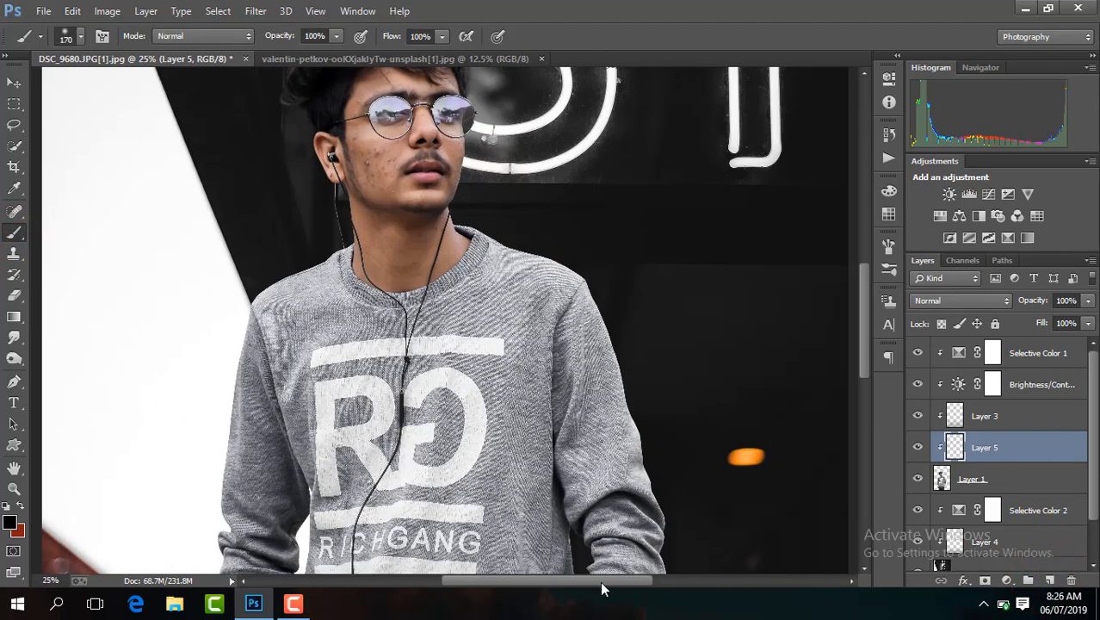
pyautogui.moveTo(600, 581); pyautogui.dragTo(629, 582)
pyautogui.hotkey('ctrl', '-')
pyautogui.hotkey('ctrl', '-')
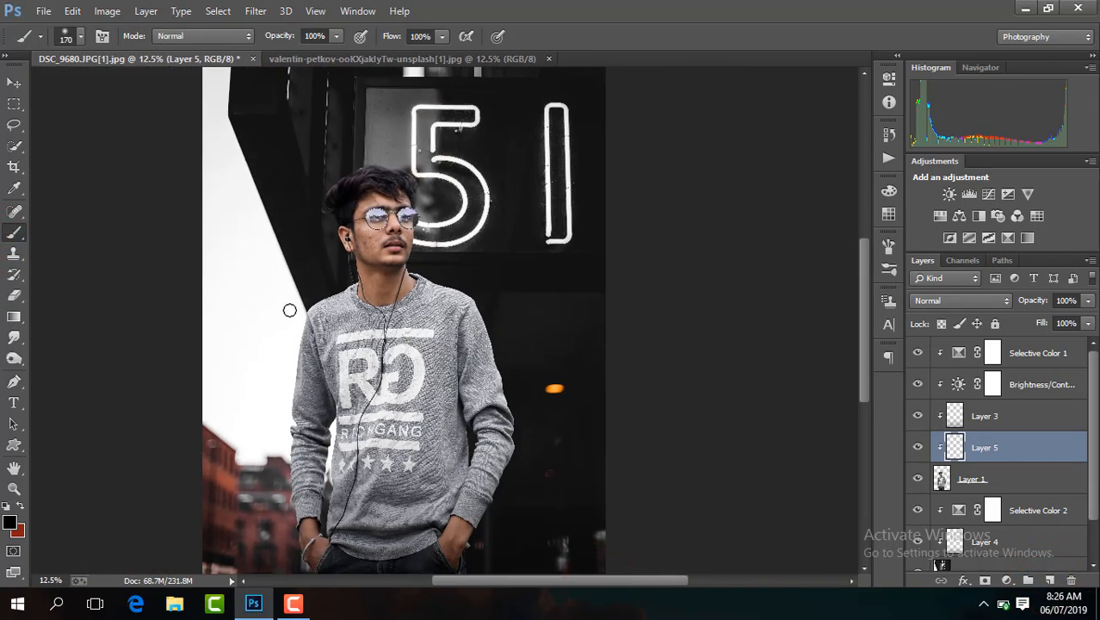
pyautogui.click(77, 39)
pyautogui.moveTo(171, 97); pyautogui.dragTo(176, 90)
pyautogui.click(634, 369)
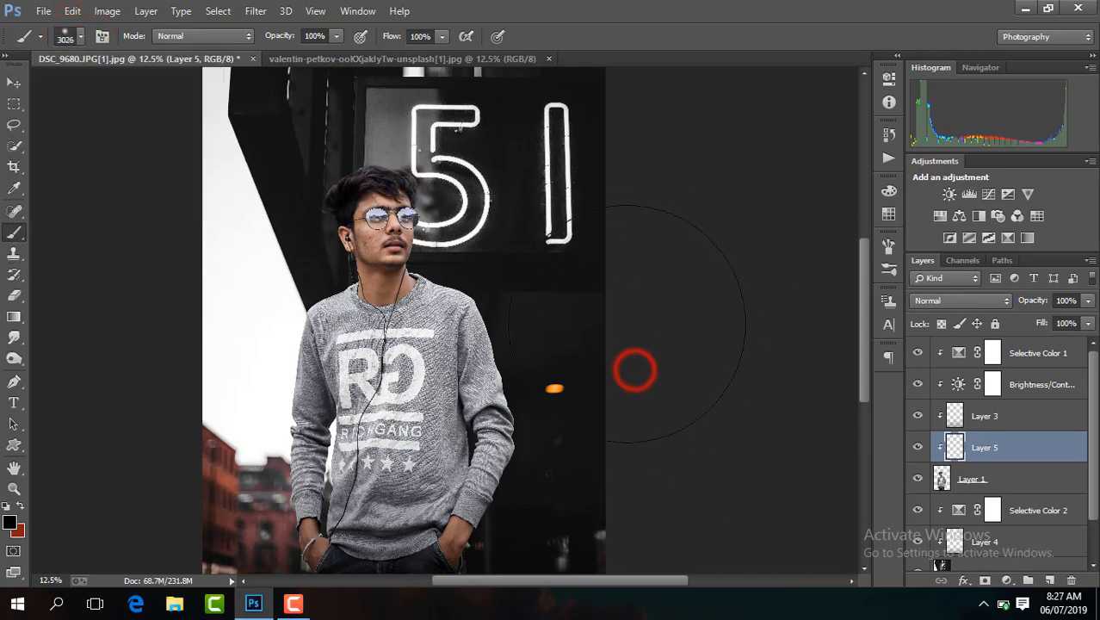
# Step: Try shading the man's sleeve beside the dark wall with black strokes on Layer 5 at 81% opacity
pyautogui.moveTo(609, 294)
pyautogui.mouseDown()
pyautogui.moveTo(602, 444)
pyautogui.moveTo(668, 489)
pyautogui.mouseUp()
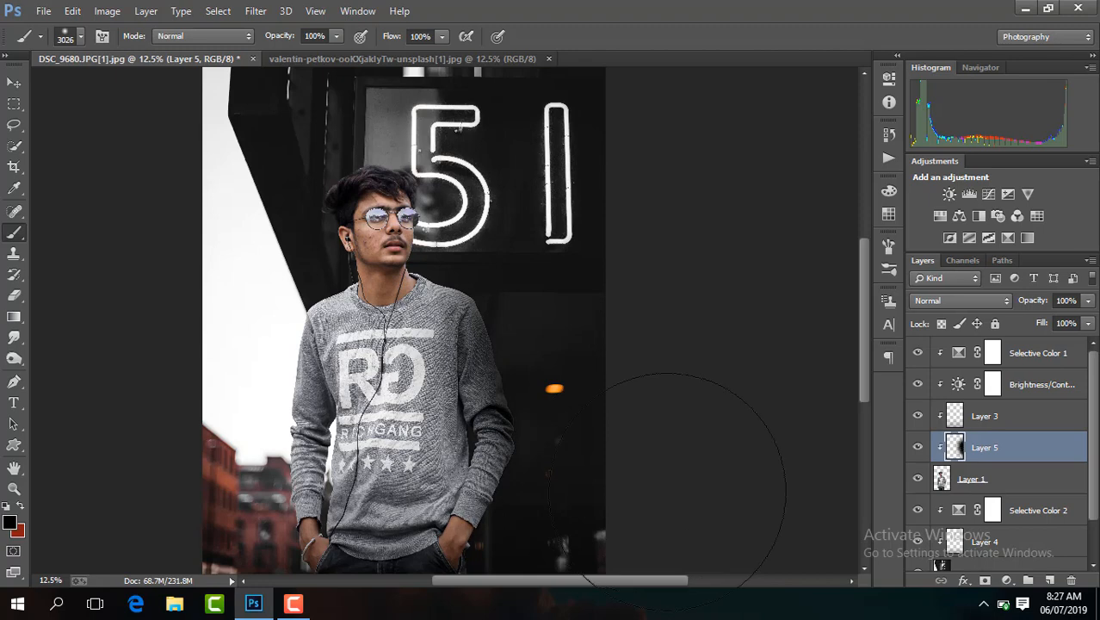
pyautogui.hotkey('ctrl', '-')
pyautogui.click(593, 384)
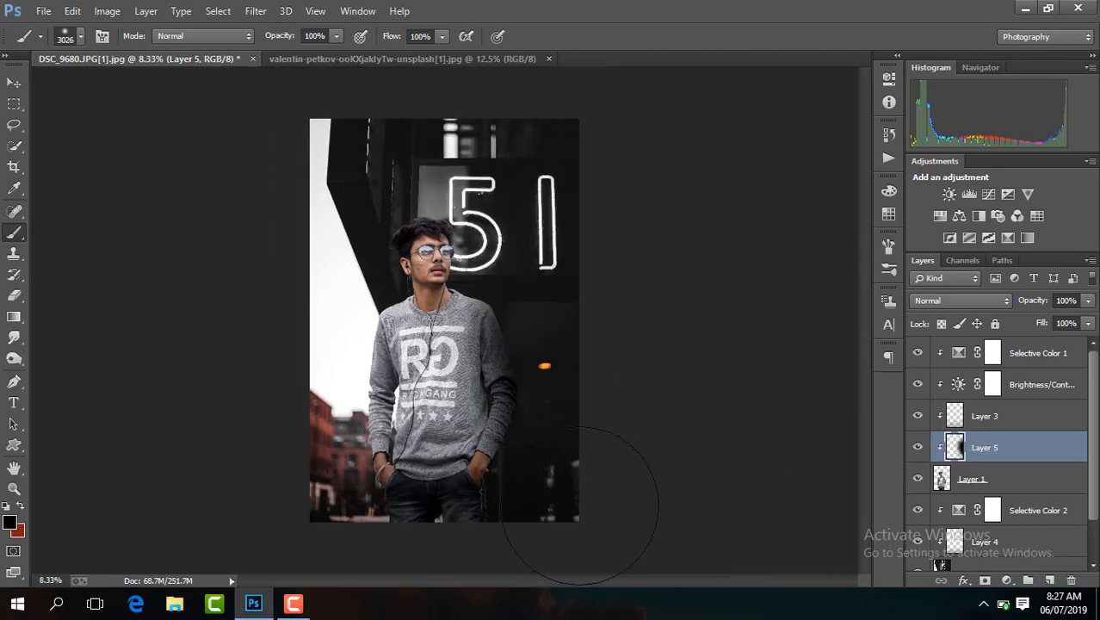
pyautogui.click(1088, 301)
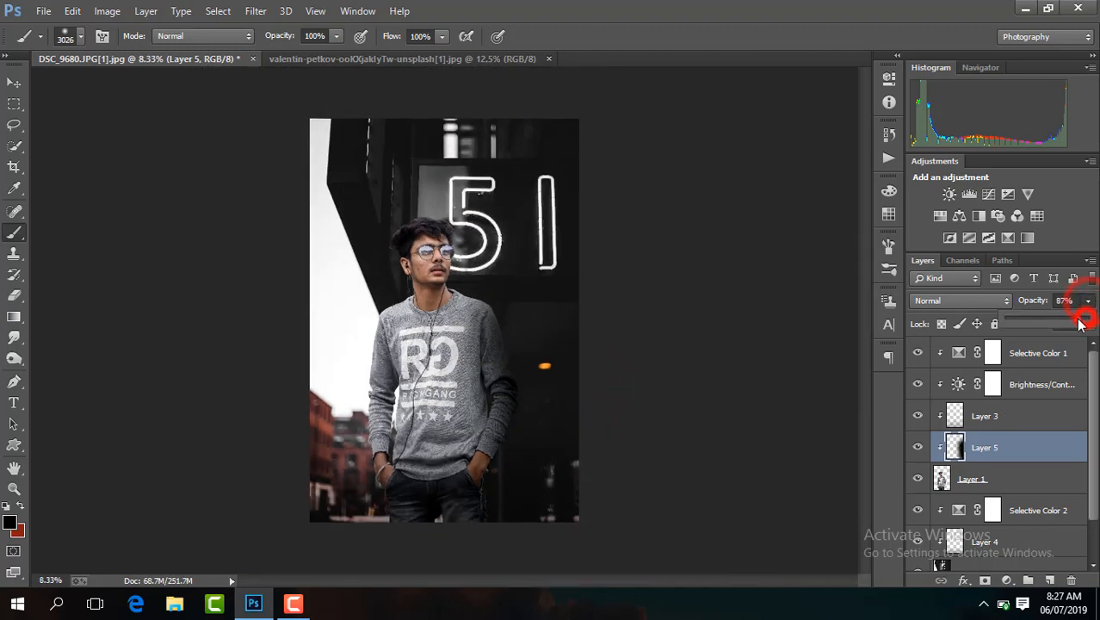
pyautogui.moveTo(1083, 320); pyautogui.dragTo(1075, 323)
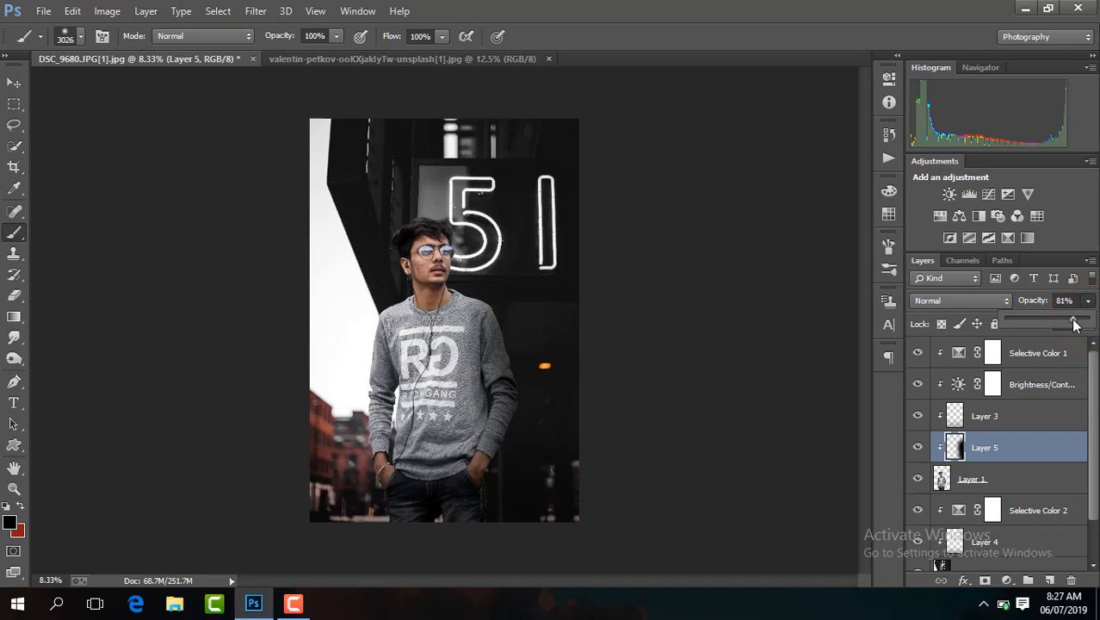
pyautogui.click(1034, 443)
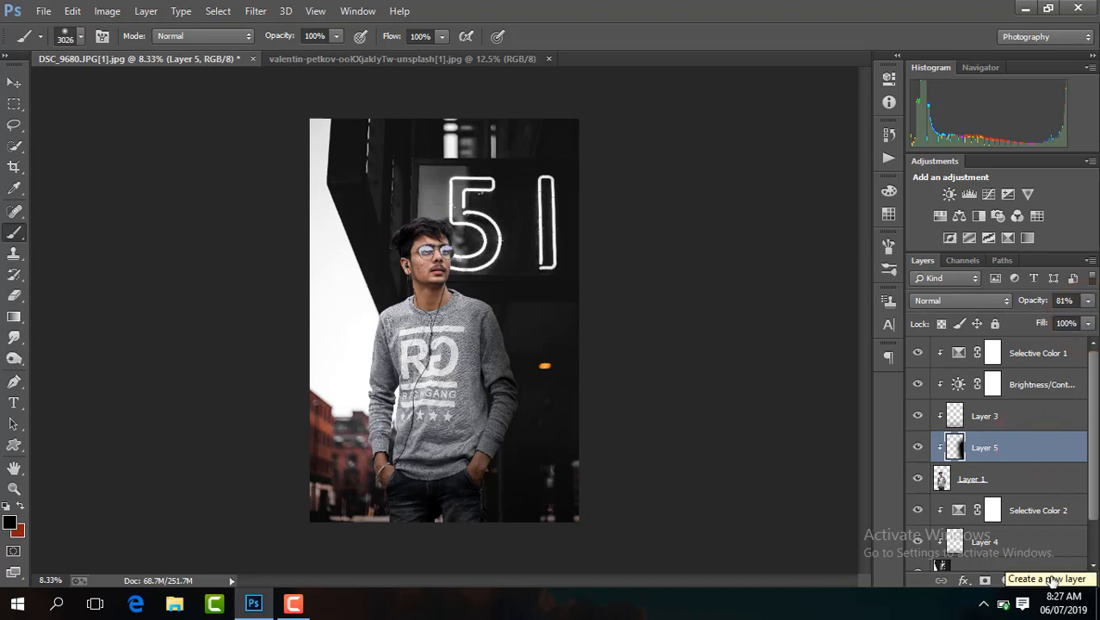
pyautogui.hotkey('ctrl', 'z')
pyautogui.hotkey('ctrl', 'alt', 'z')
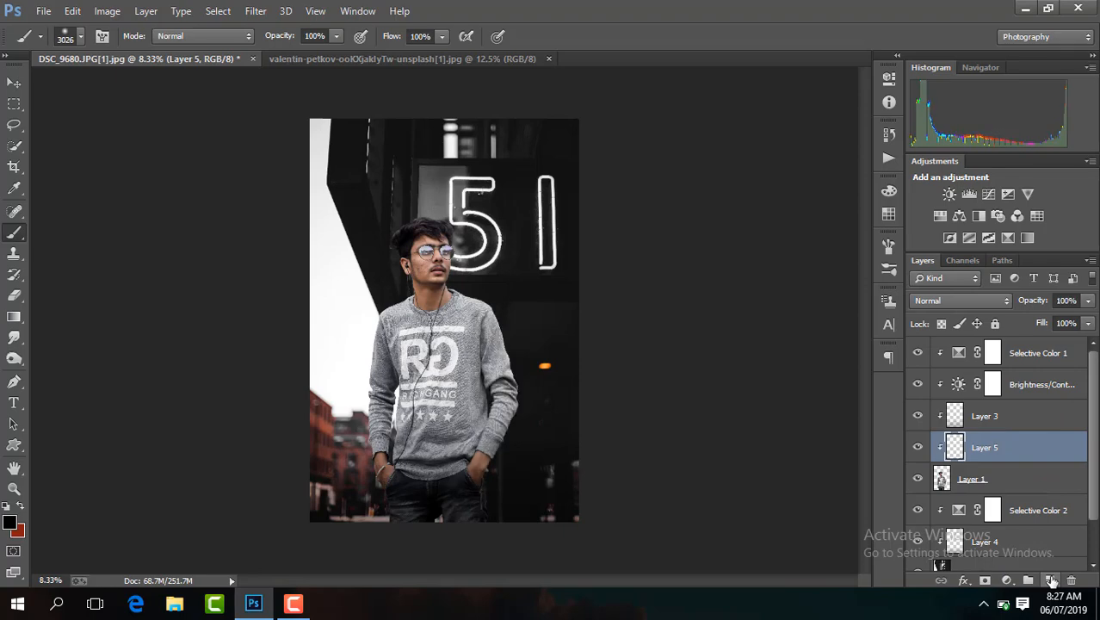
# Step: Paint a black shadow down the man's sleeve beside the dark wall on Layer 5 and set the layer opacity to 82%
pyautogui.hotkey('ctrl', '+')
pyautogui.hotkey('ctrl', '+')
pyautogui.moveTo(571, 580); pyautogui.dragTo(609, 580)
pyautogui.moveTo(867, 351); pyautogui.dragTo(862, 378)
pyautogui.moveTo(551, 186)
pyautogui.mouseDown()
pyautogui.moveTo(574, 285)
pyautogui.moveTo(547, 517)
pyautogui.mouseUp()
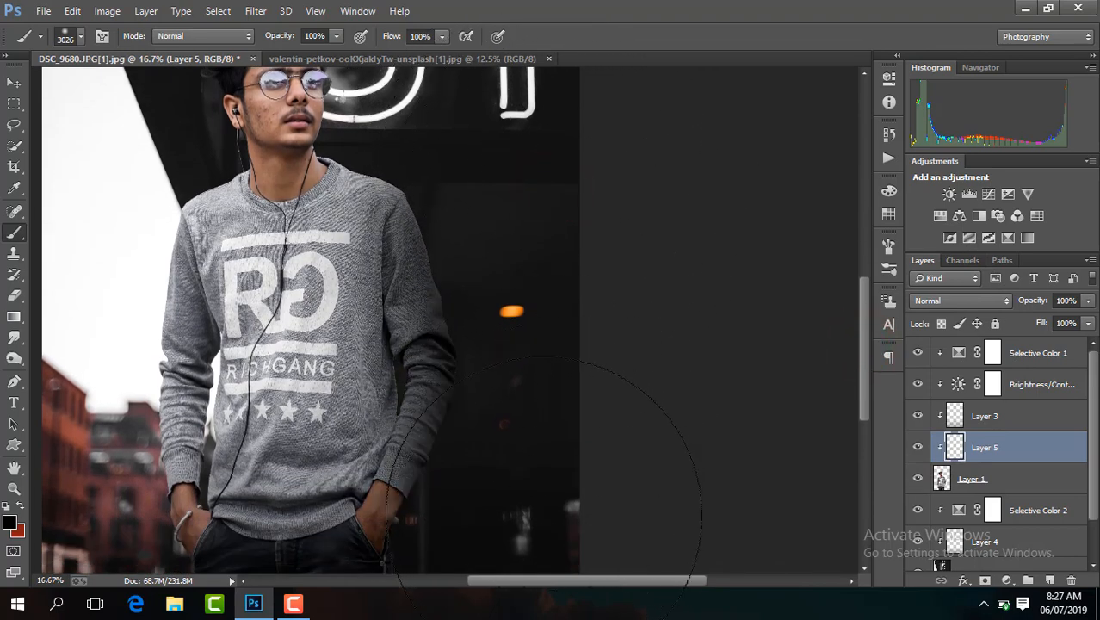
pyautogui.click(1090, 300)
pyautogui.moveTo(1082, 323); pyautogui.dragTo(1076, 323)
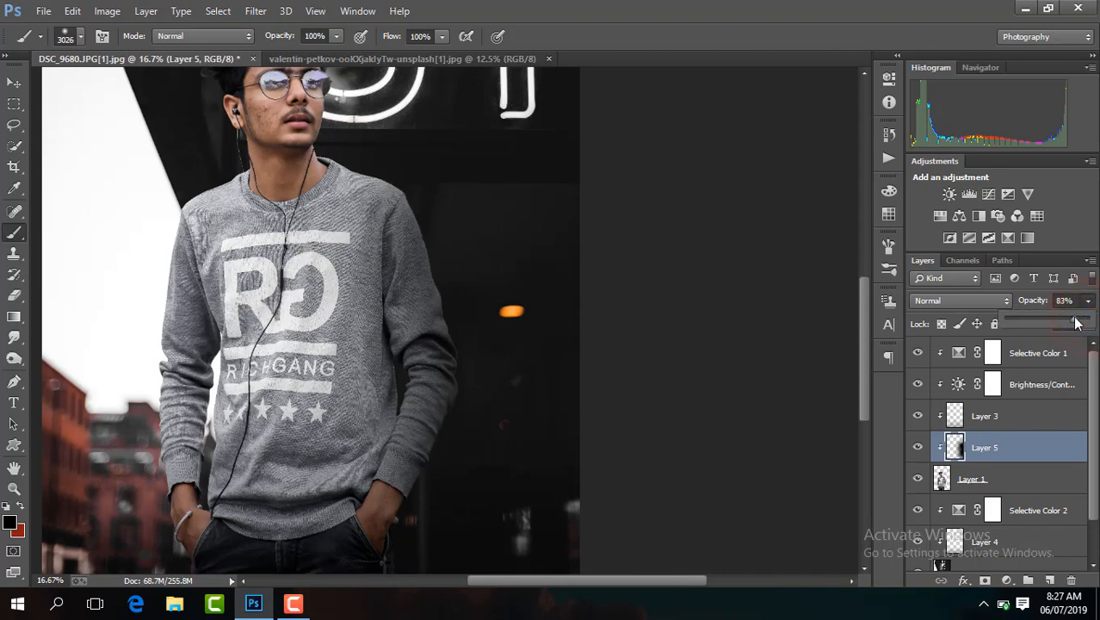
pyautogui.hotkey('ctrl', '-')
pyautogui.hotkey('ctrl', '-')
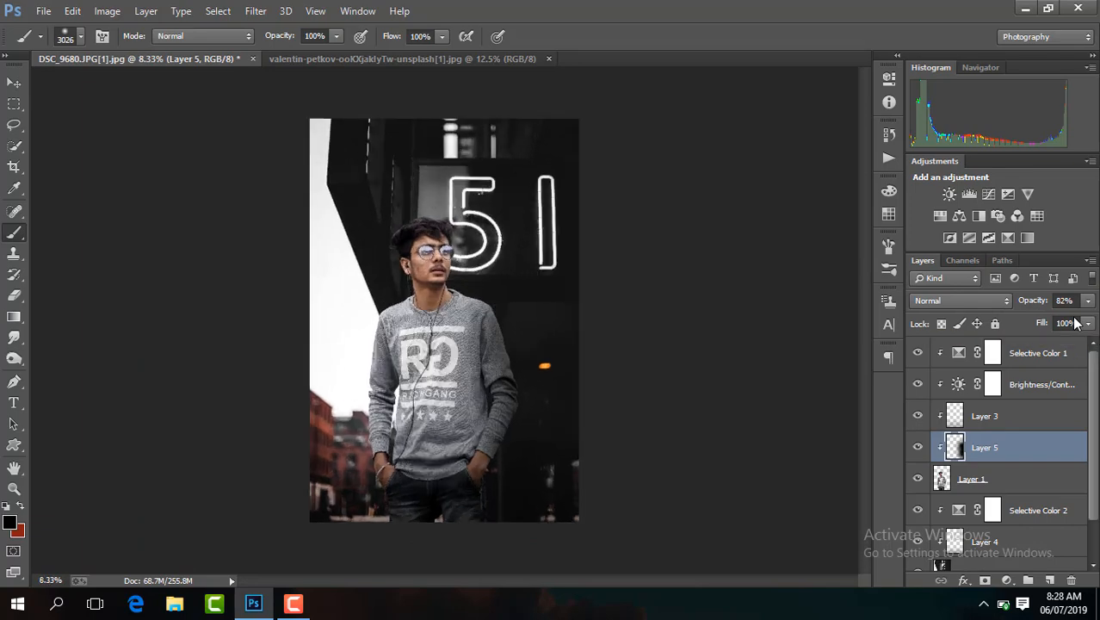
# Step: Try darkening the sweater's chest print on Layer 5 with a single 1842 px black brush dab
pyautogui.hotkey('ctrl', '+')
pyautogui.moveTo(865, 305); pyautogui.dragTo(865, 342)
pyautogui.hotkey('ctrl', '+')
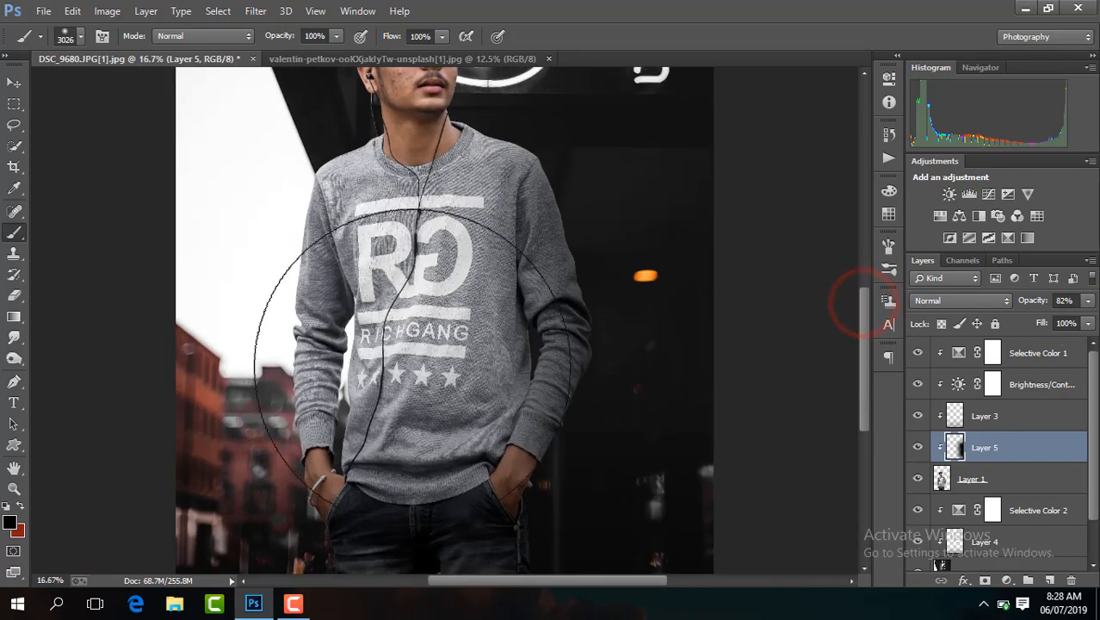
pyautogui.click(80, 39)
pyautogui.moveTo(176, 89); pyautogui.dragTo(174, 89)
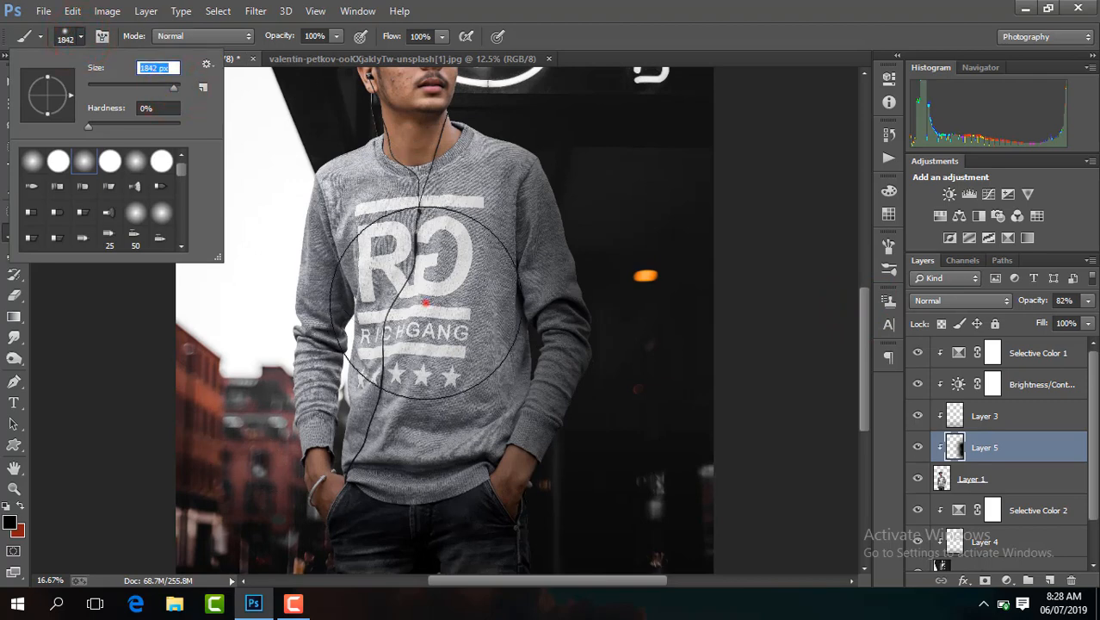
pyautogui.click(422, 297)
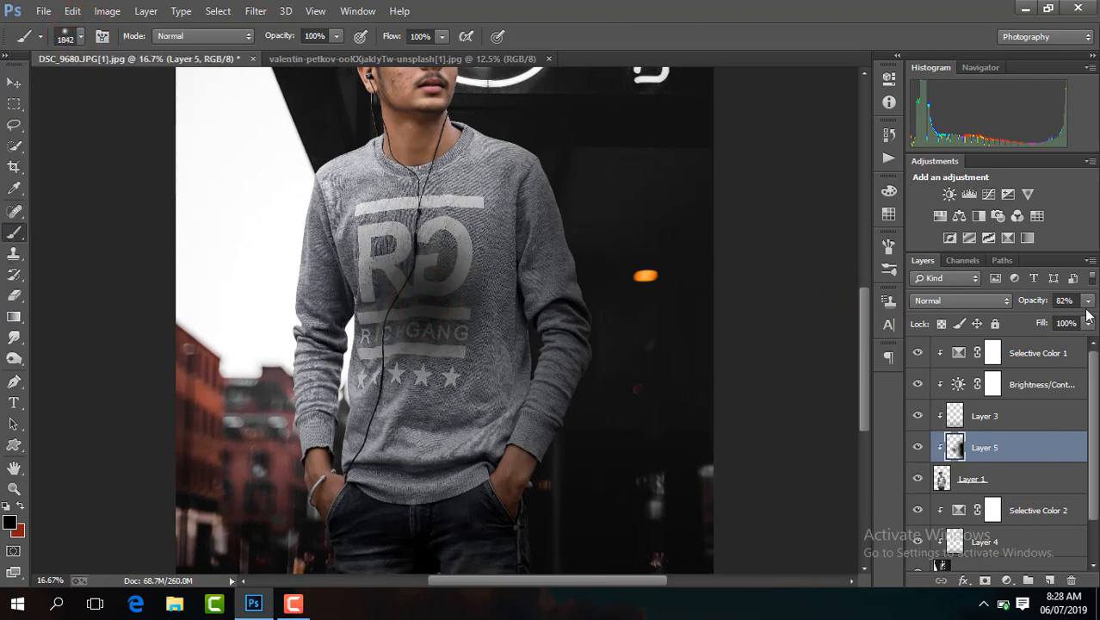
pyautogui.hotkey('ctrl', 'z')
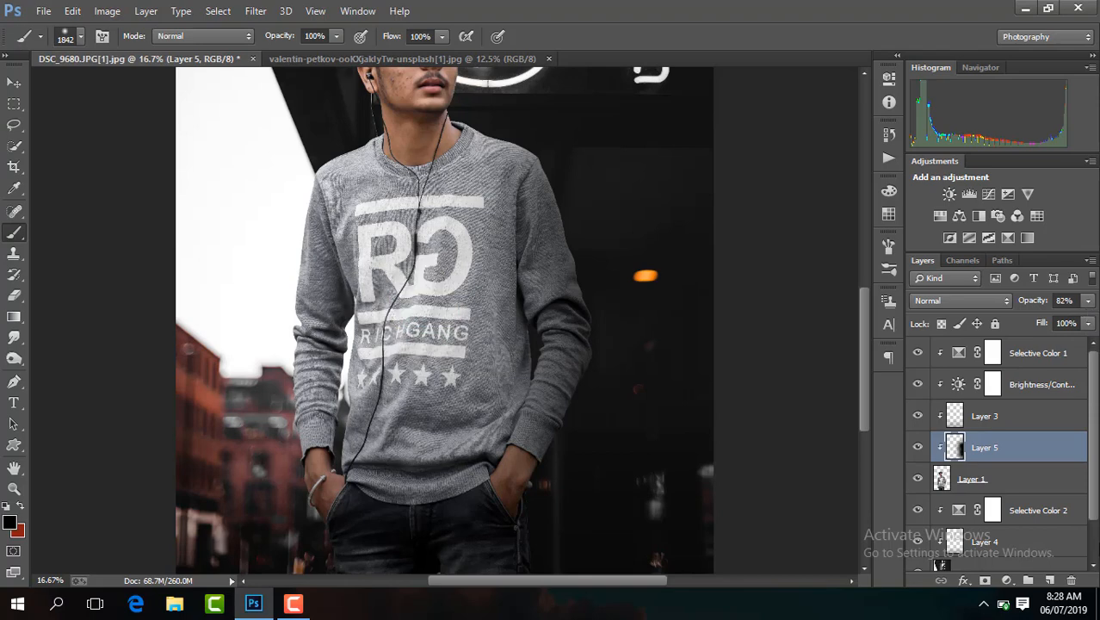
# Step: Add a clipped layer above Layer 5 and paint a black stroke down the sweater's chest print with a soft 1053 px brush
pyautogui.click(1052, 582)
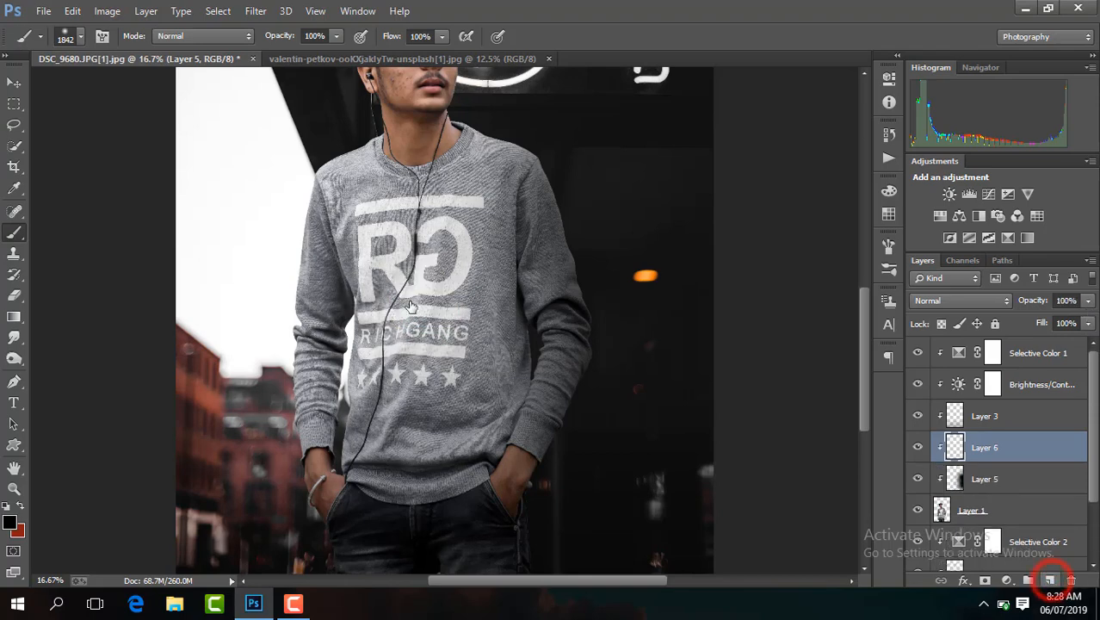
pyautogui.click(78, 39)
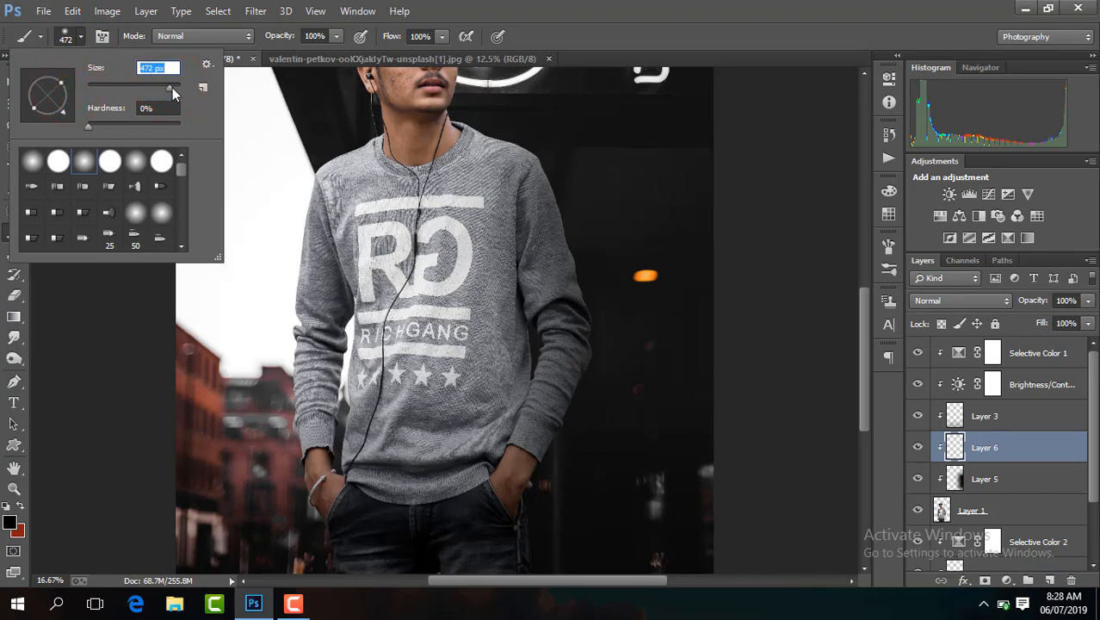
pyautogui.moveTo(172, 93); pyautogui.dragTo(177, 91)
pyautogui.moveTo(422, 234); pyautogui.dragTo(422, 383)
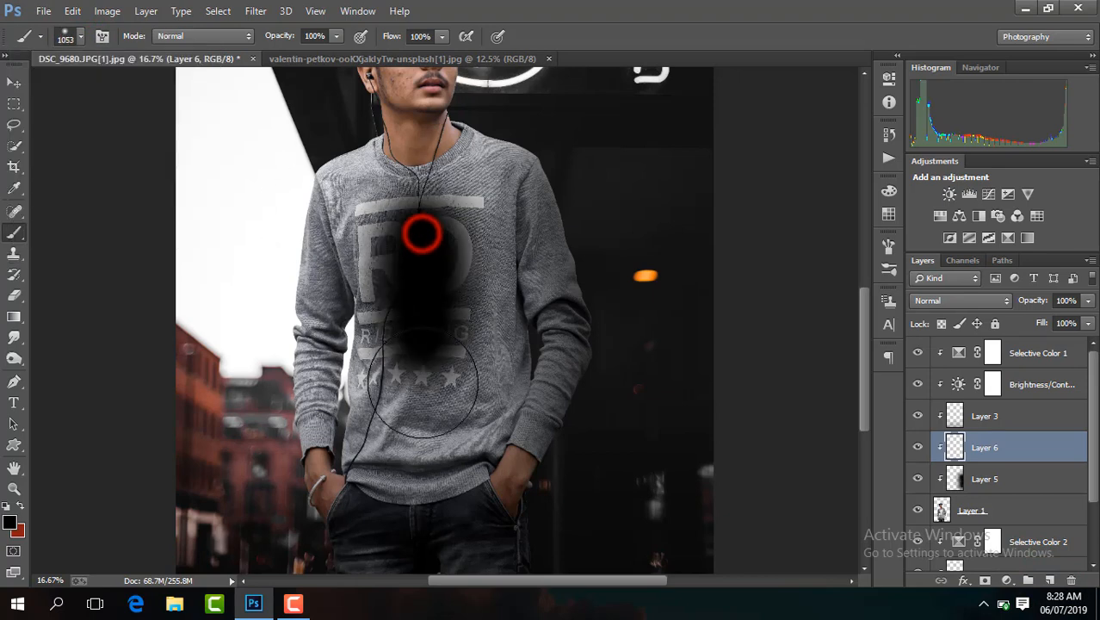
# Step: Lower Layer 6's opacity to 39% and toggle its visibility to compare the chest print with and without the shadow
pyautogui.click(1089, 301)
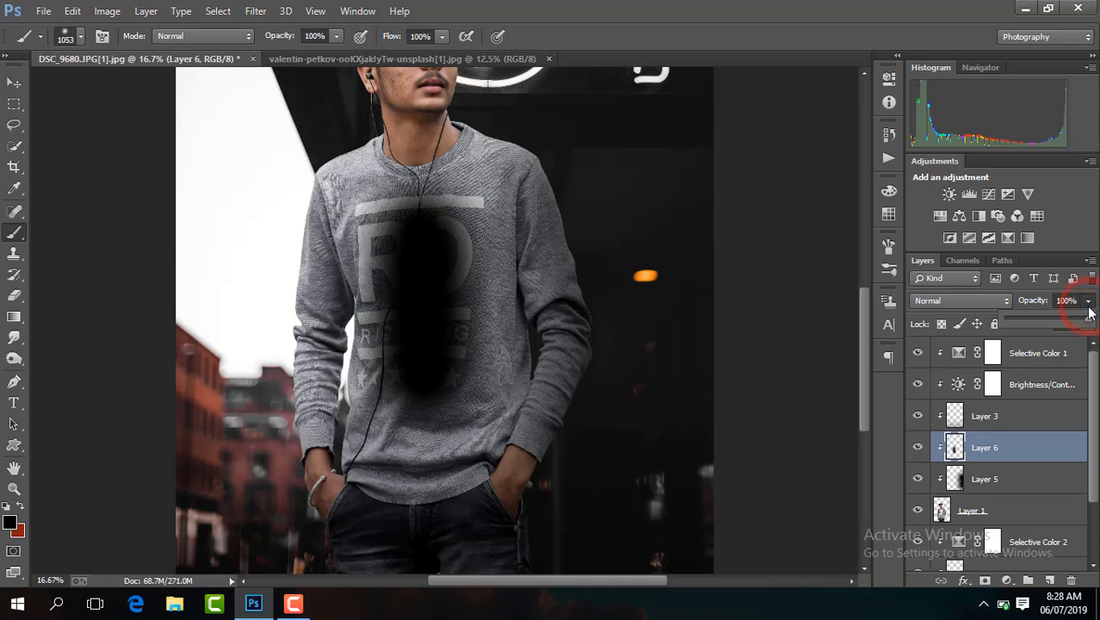
pyautogui.moveTo(1062, 324); pyautogui.dragTo(1050, 324)
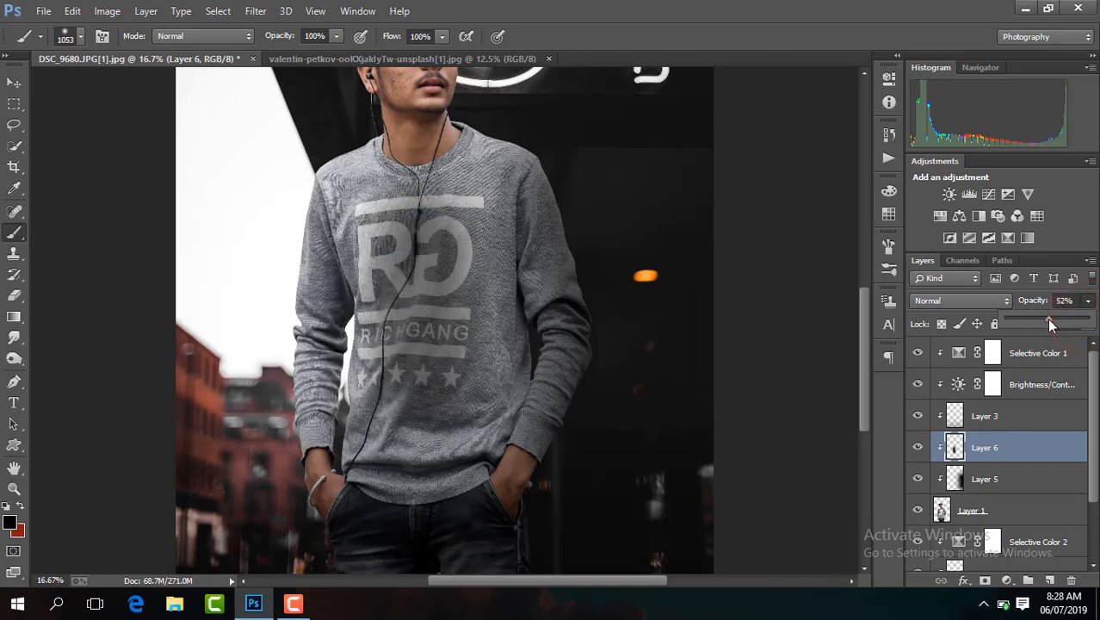
pyautogui.hotkey('ctrl', '-')
pyautogui.hotkey('ctrl', '-')
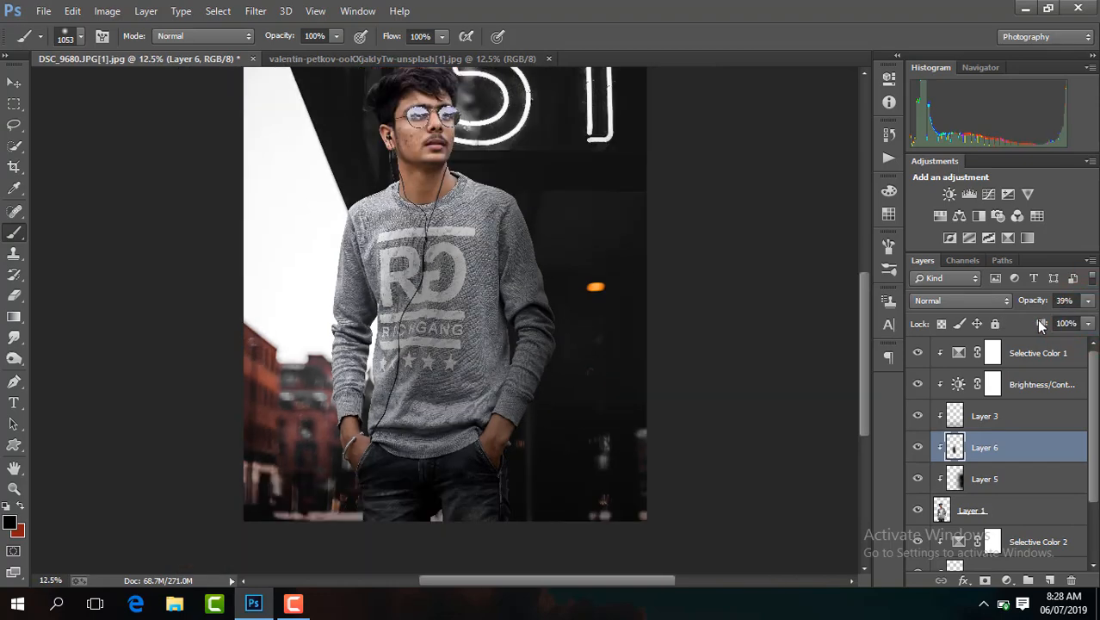
pyautogui.click(917, 448)
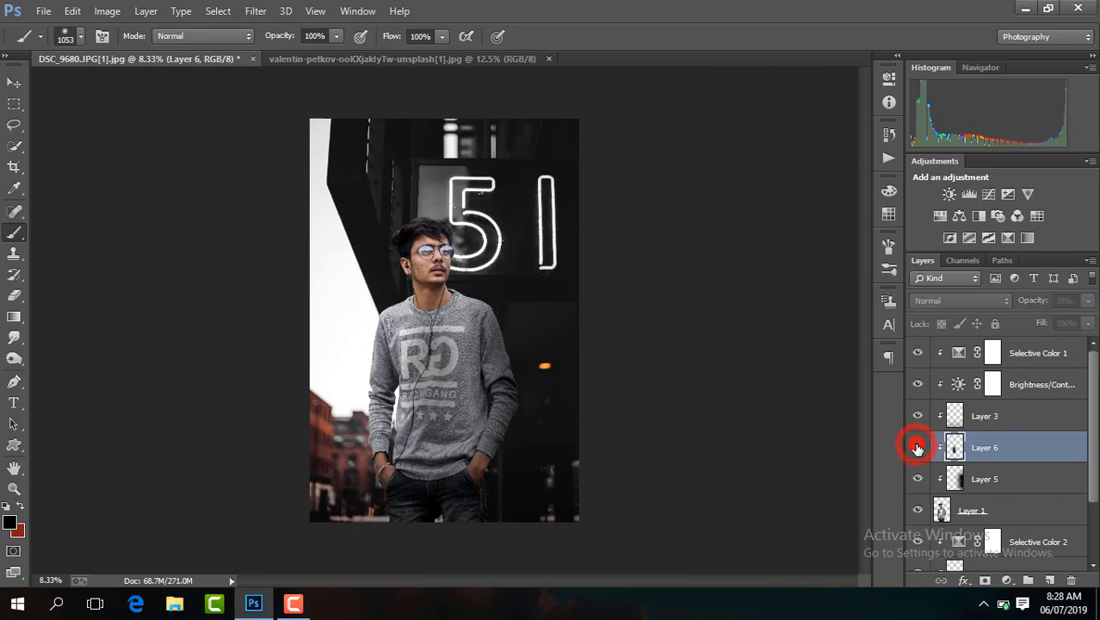
pyautogui.click(917, 447)
pyautogui.click(917, 448)
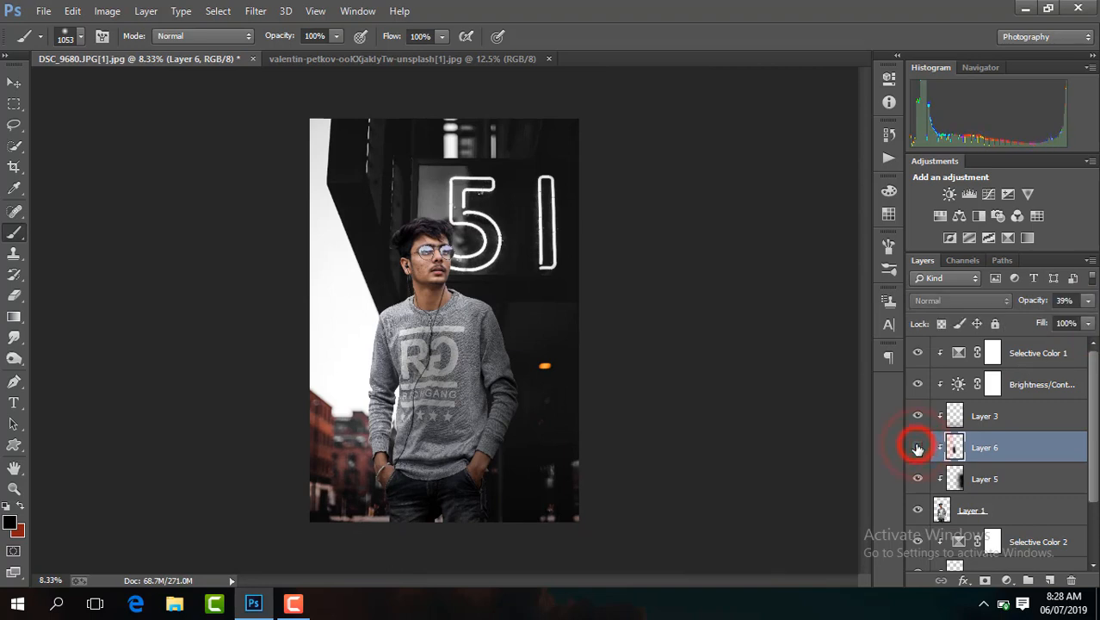
pyautogui.click(917, 448)
pyautogui.click(917, 448)
pyautogui.click(917, 448)
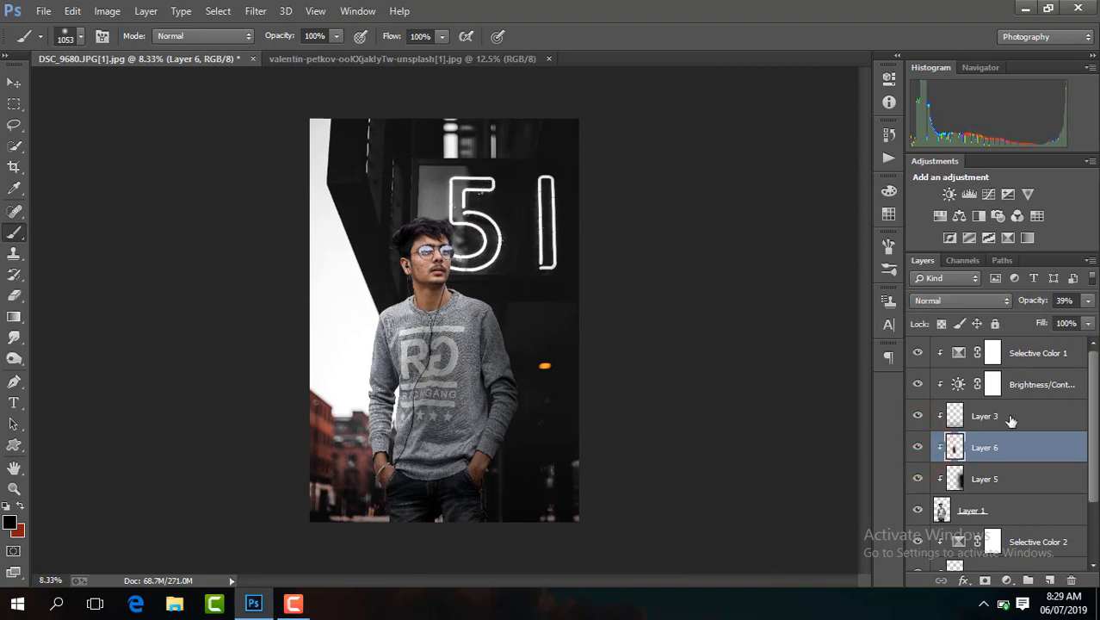
# Step: Add a new clipped layer directly above Layer 1 and set the foreground color to white, ffffff
pyautogui.click(990, 510)
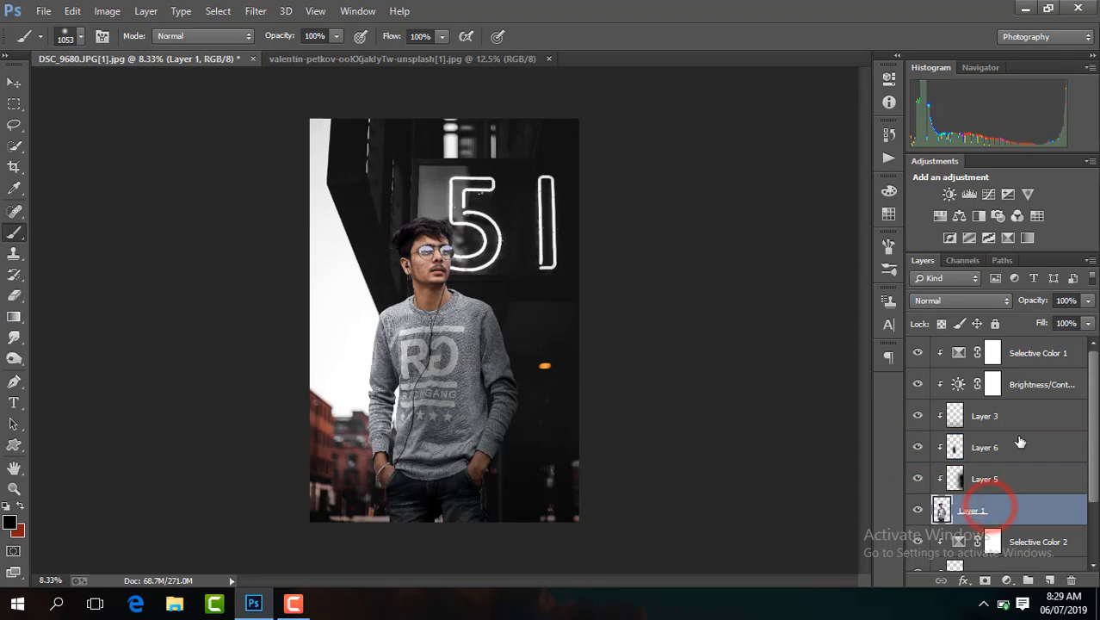
pyautogui.hotkey('ctrl', '+')
pyautogui.hotkey('ctrl', '+')
pyautogui.hotkey('ctrl', '+')
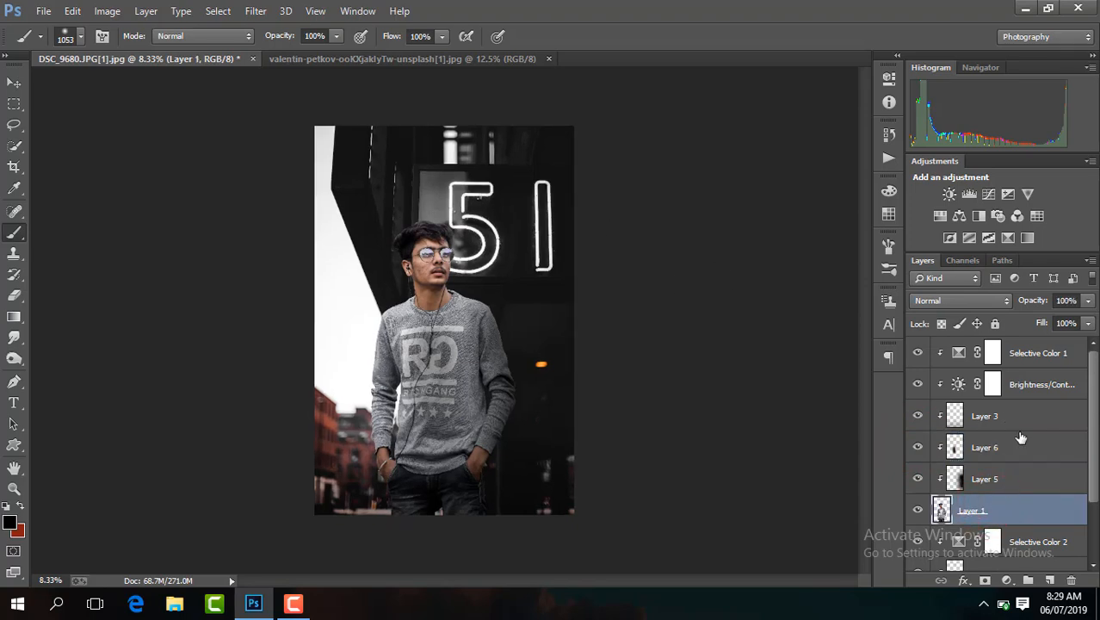
pyautogui.hotkey('ctrl', '-')
pyautogui.hotkey('ctrl', '-')
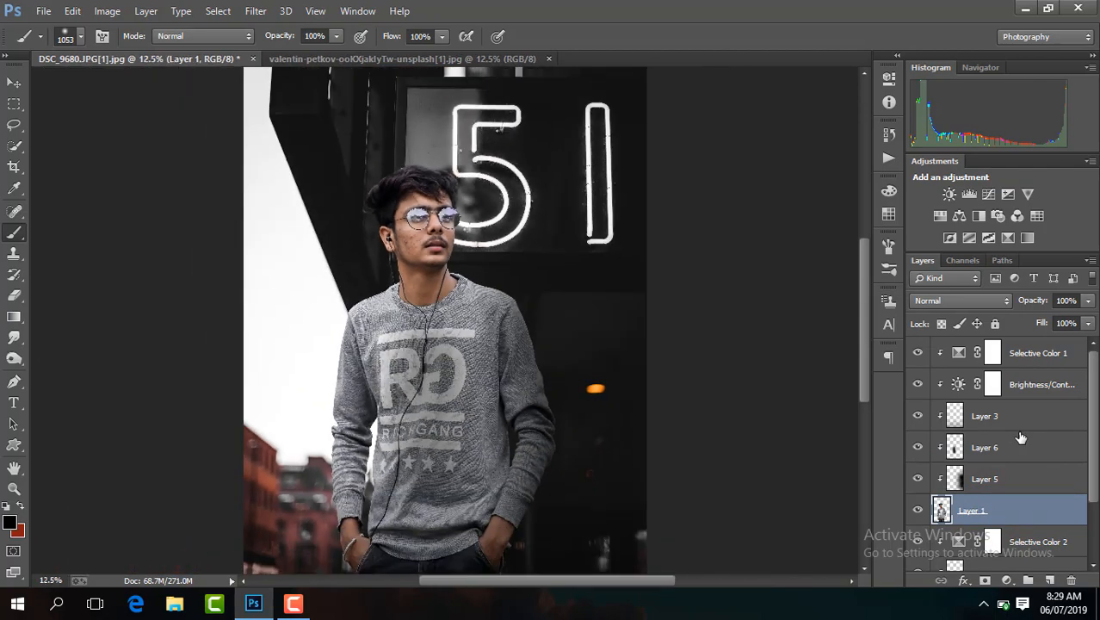
pyautogui.click(1052, 583)
pyautogui.click(11, 522)
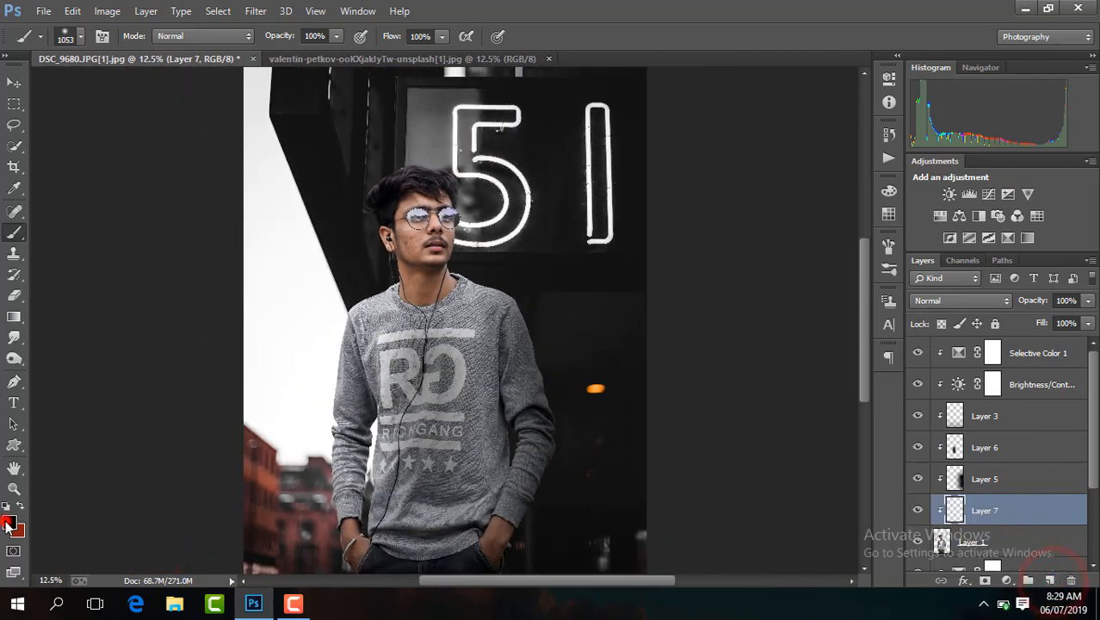
pyautogui.click(726, 315)
pyautogui.write('ffffff')
pyautogui.press('Return')
# Step: Paint soft white light on the sleeve edge facing the bright sky on Layer 7 with a 1447 px brush
pyautogui.press('b')
pyautogui.hotkey('ctrl', '+')
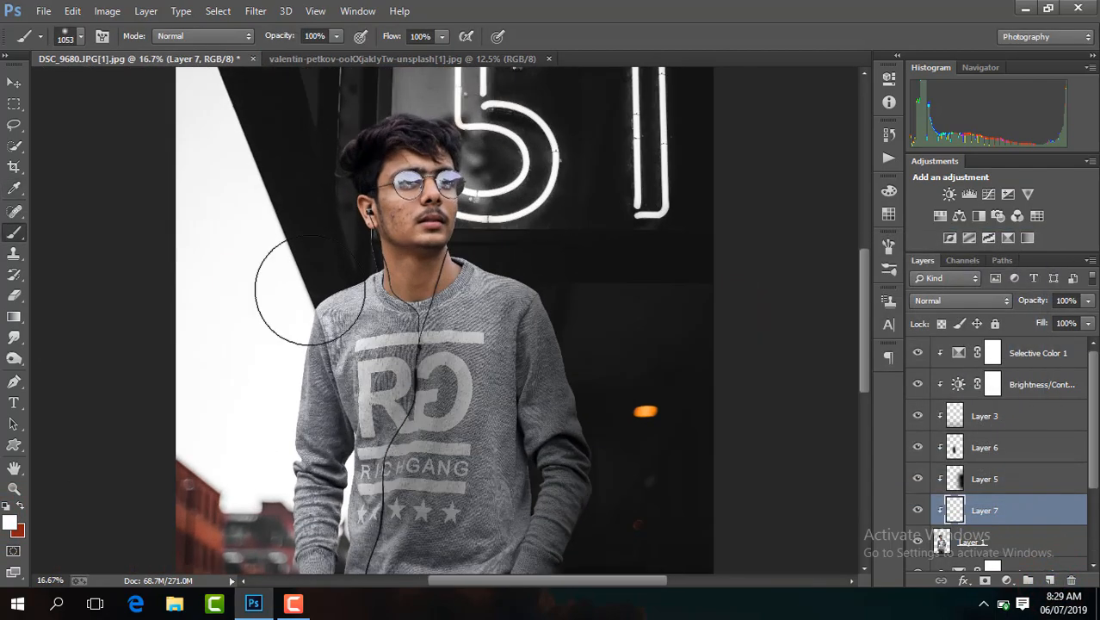
pyautogui.moveTo(862, 310); pyautogui.dragTo(861, 353)
pyautogui.click(71, 37)
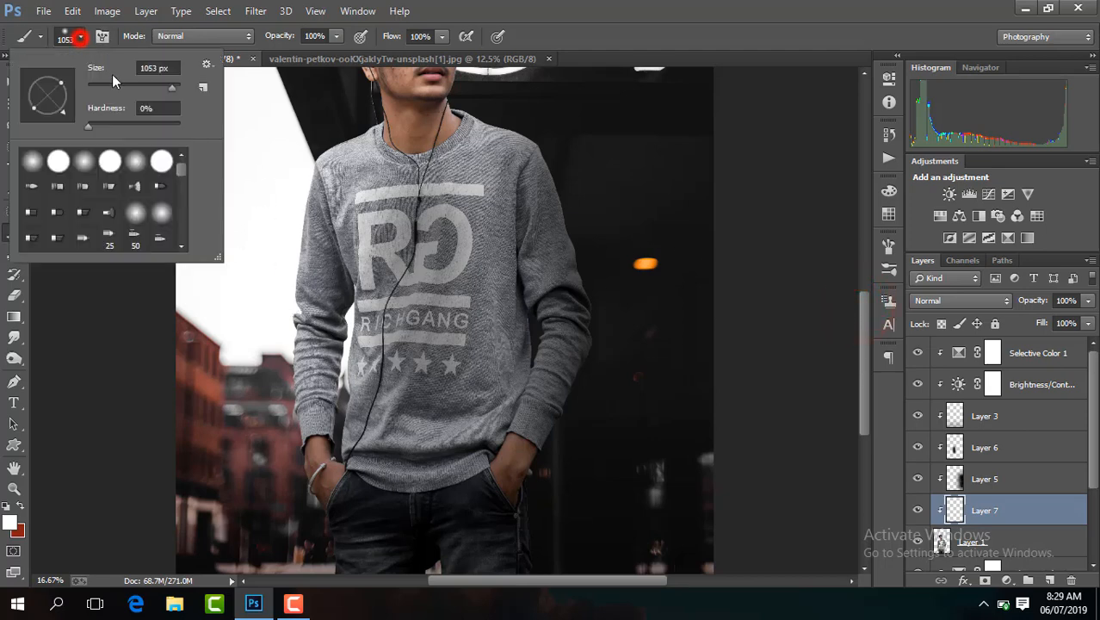
pyautogui.moveTo(173, 86); pyautogui.dragTo(178, 86)
pyautogui.click(1088, 301)
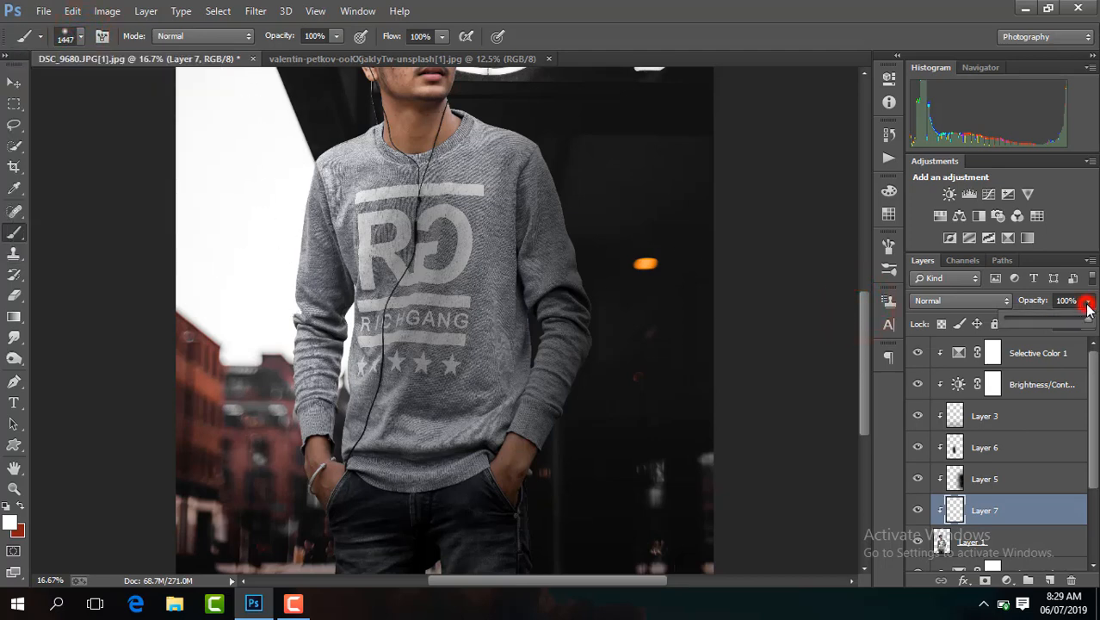
pyautogui.click(228, 208)
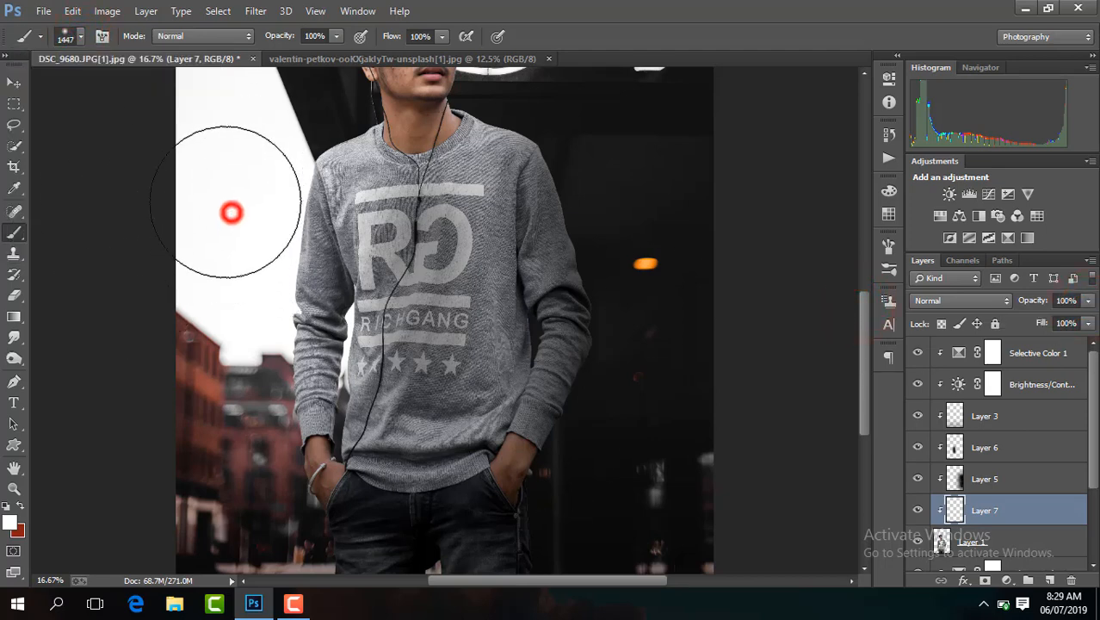
# Step: Set Layer 7's opacity to 70% and add more white dabs beside the shoulder and the lower sleeve
pyautogui.click(1087, 301)
pyautogui.moveTo(1082, 320); pyautogui.dragTo(1065, 322)
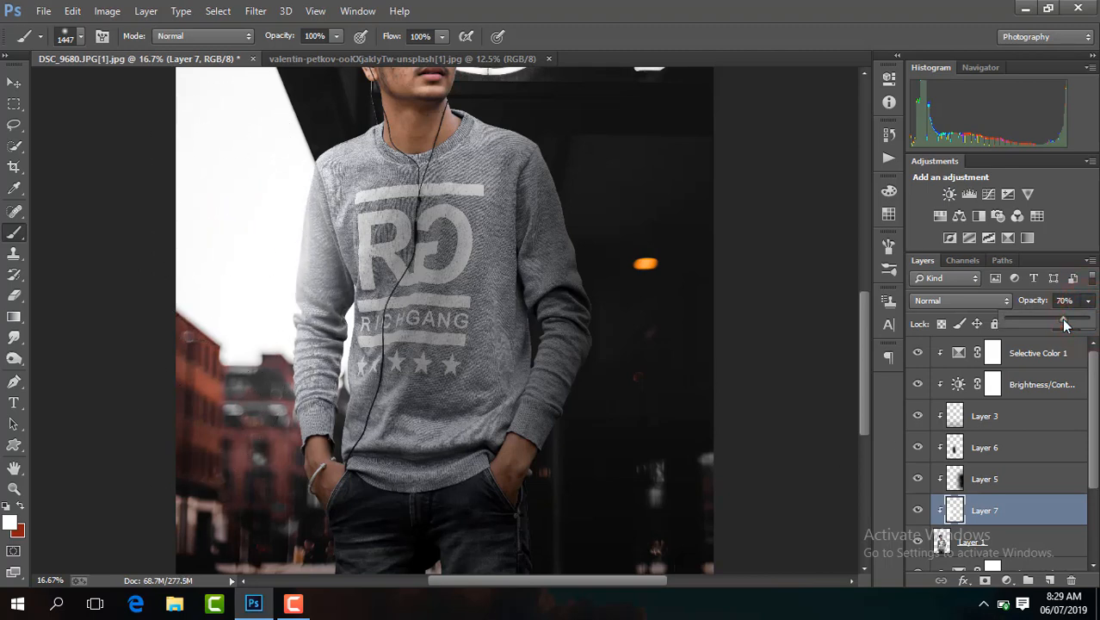
pyautogui.click(236, 164)
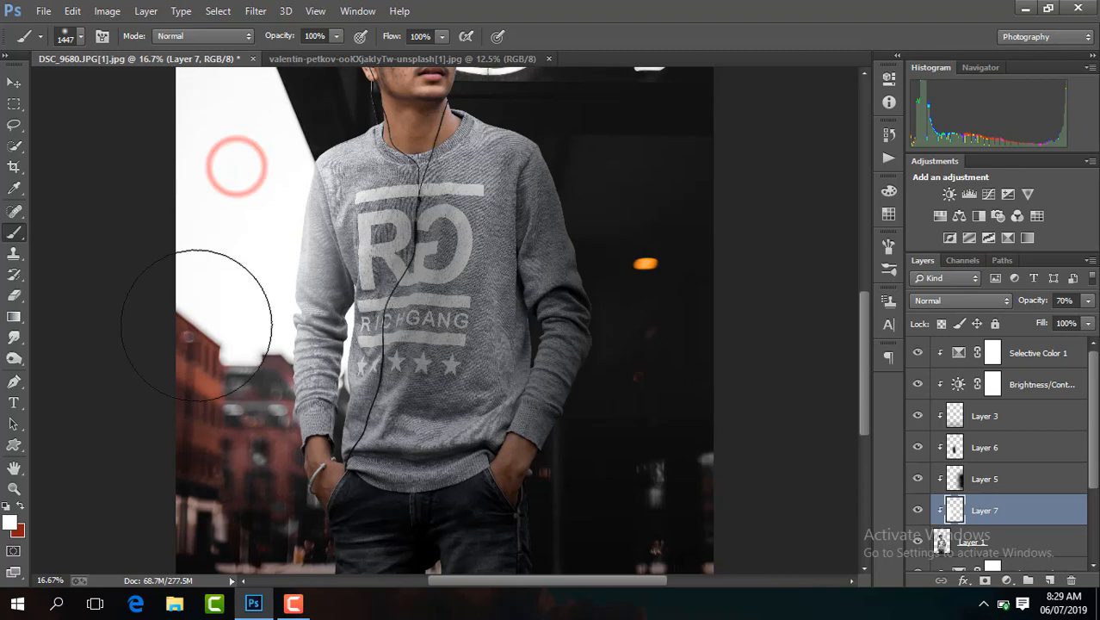
pyautogui.click(217, 391)
# Step: Lower Layer 7's opacity to 41% and toggle its visibility to compare the sleeve highlight
pyautogui.hotkey('ctrl', '-')
pyautogui.hotkey('ctrl', '-')
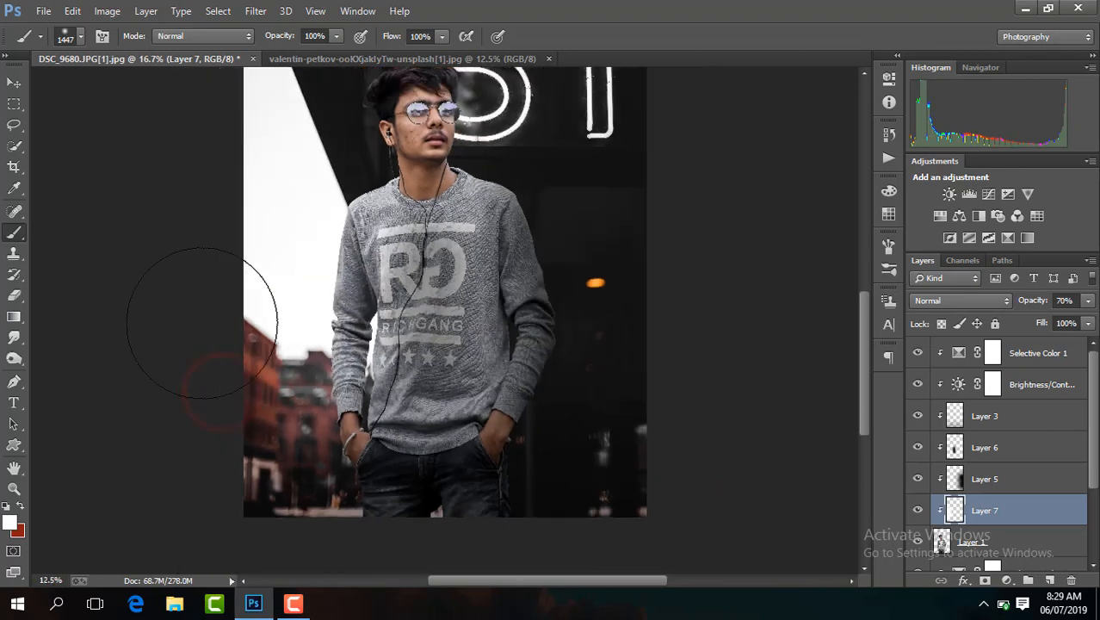
pyautogui.click(1087, 303)
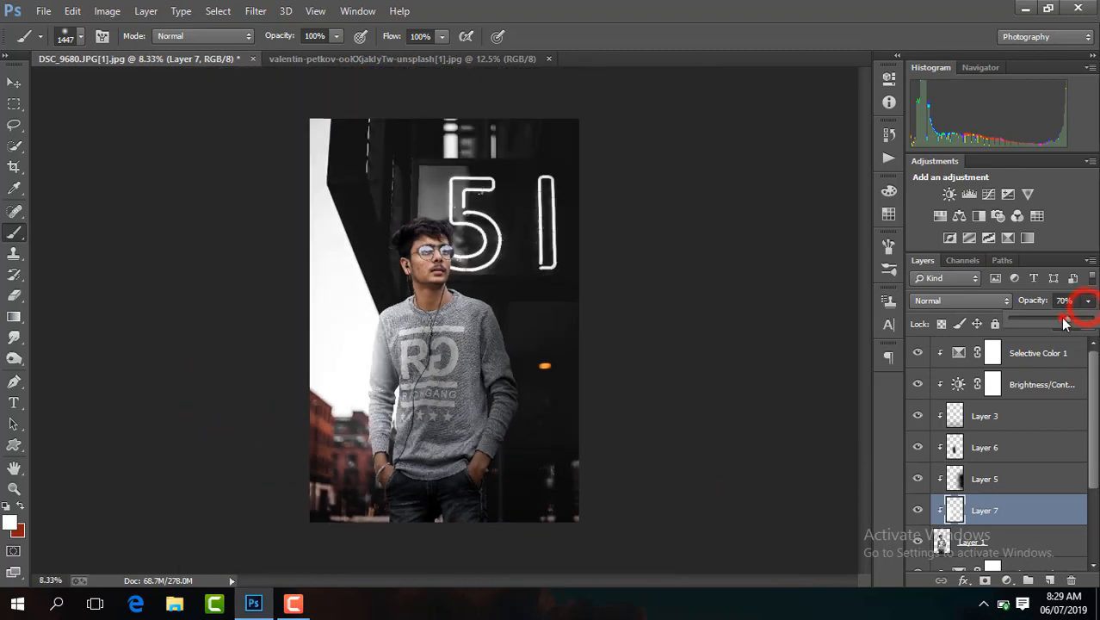
pyautogui.moveTo(1050, 323); pyautogui.dragTo(1041, 318)
pyautogui.click(921, 510)
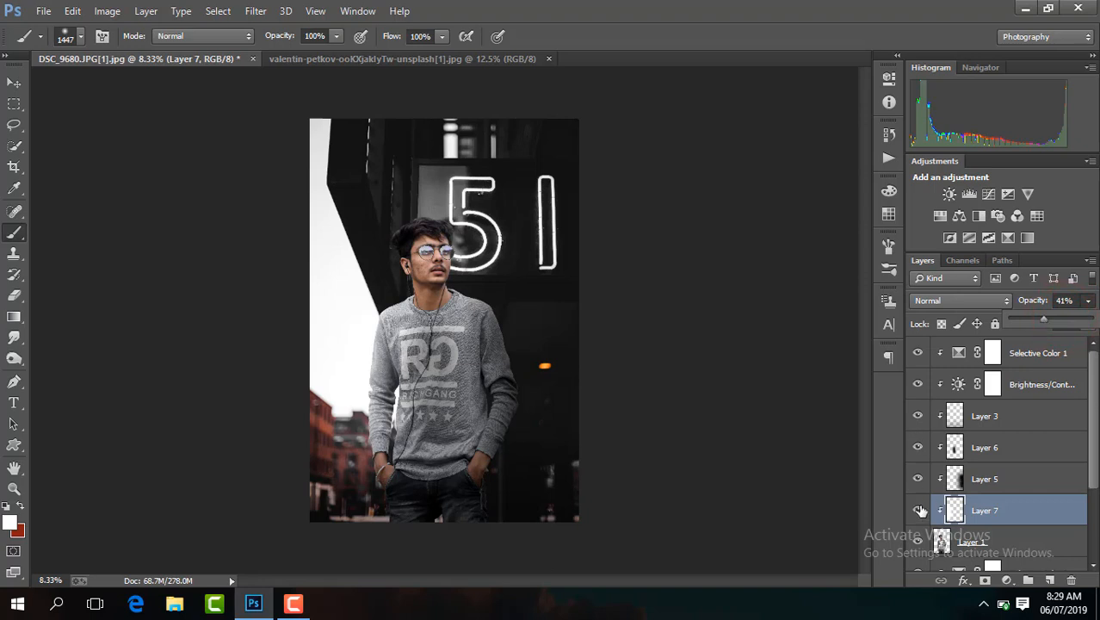
pyautogui.click(920, 509)
pyautogui.click(921, 509)
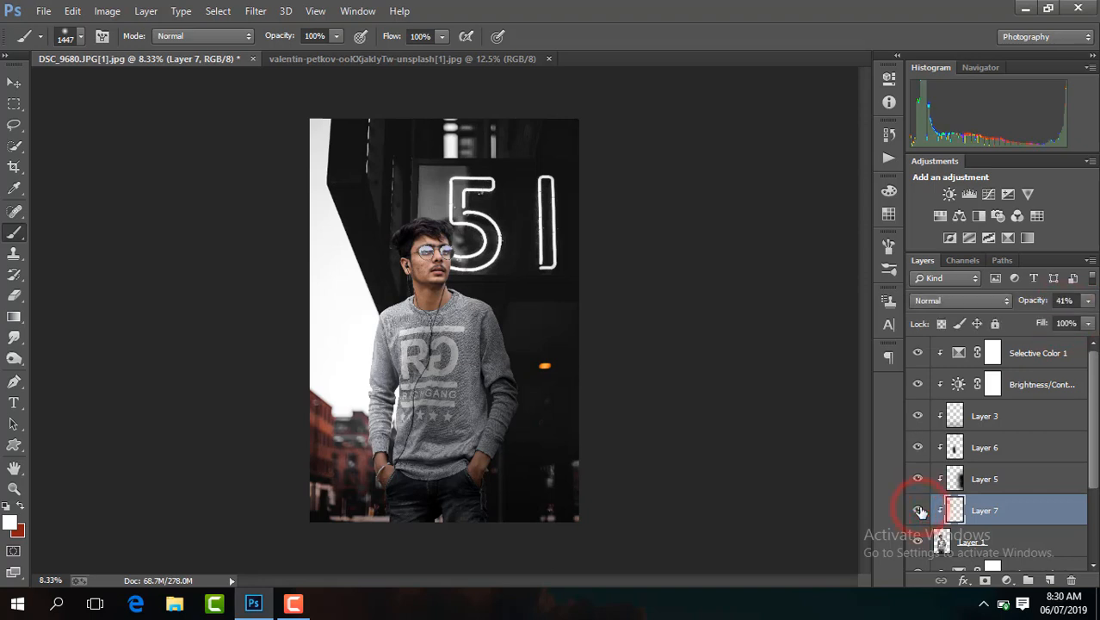
# Step: Set Layer 7's opacity to 32% and check the sleeve highlight in the whole composite
pyautogui.click(1084, 301)
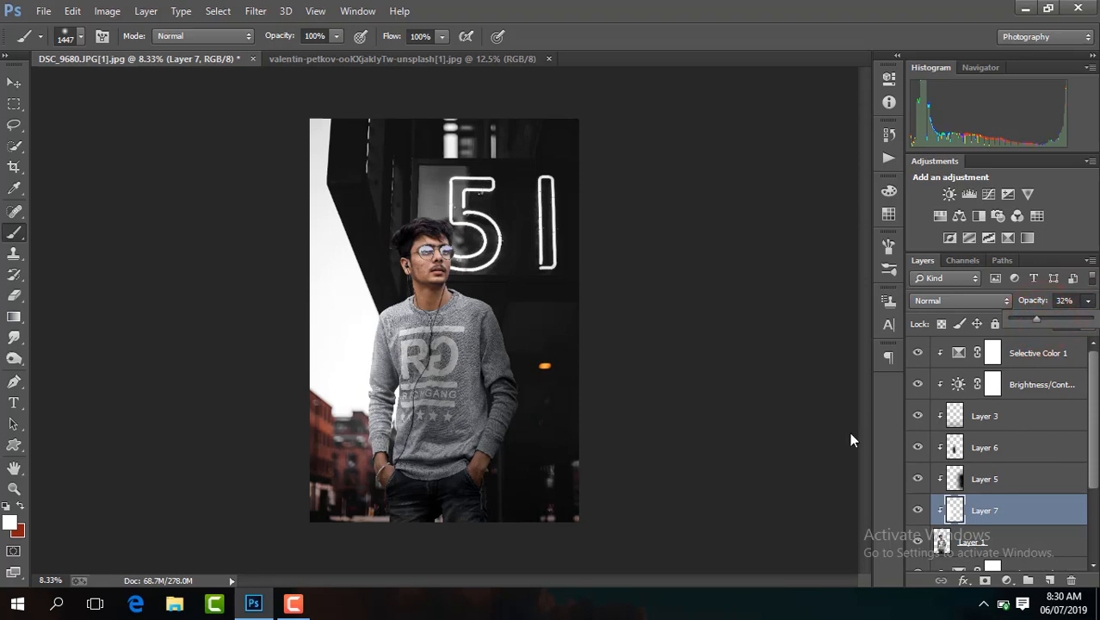
pyautogui.hotkey('ctrl', '+')
pyautogui.hotkey('ctrl', '+')
pyautogui.hotkey('ctrl', '-')
pyautogui.hotkey('ctrl', '-')
pyautogui.hotkey('ctrl', '-')
pyautogui.hotkey('ctrl', '-')
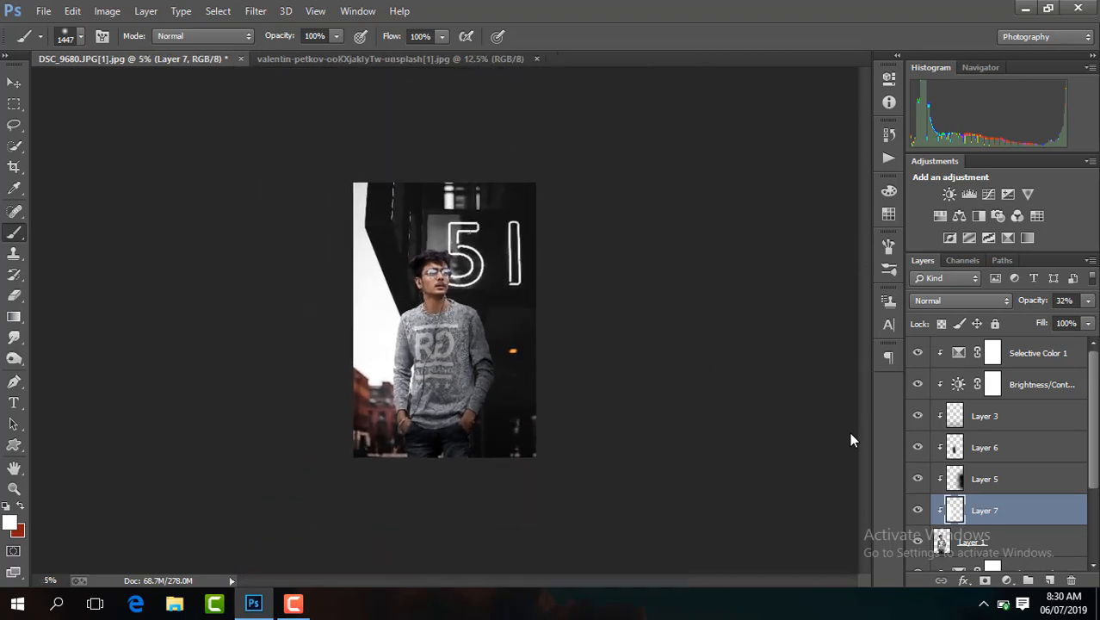
pyautogui.hotkey('ctrl', '+')
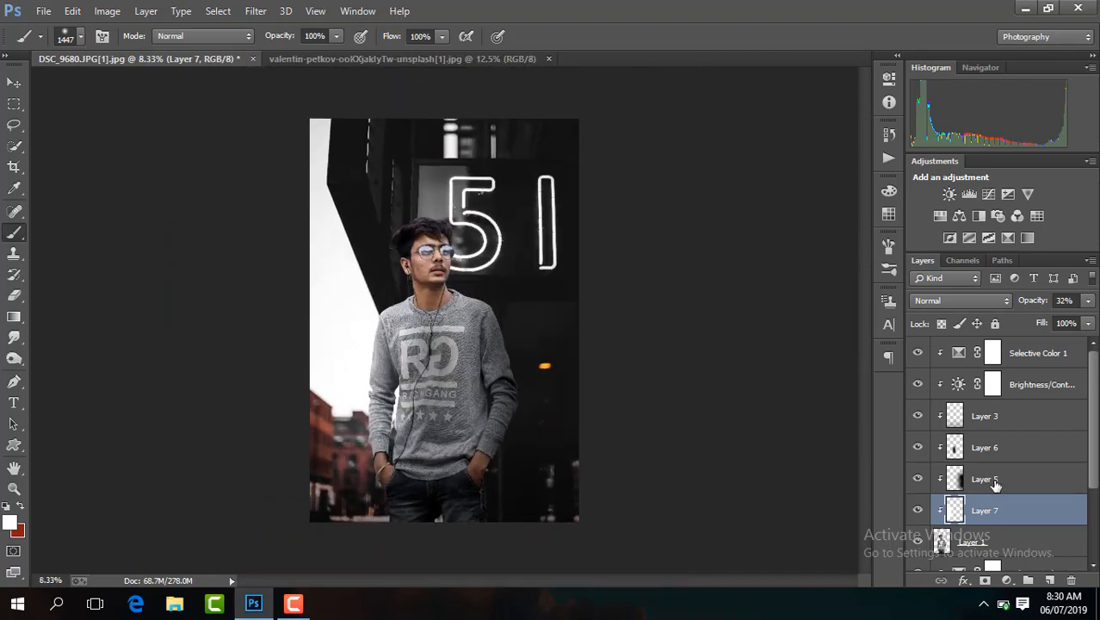
# Step: Merge all visible layers into one and duplicate the merged layer
pyautogui.click(1001, 539)
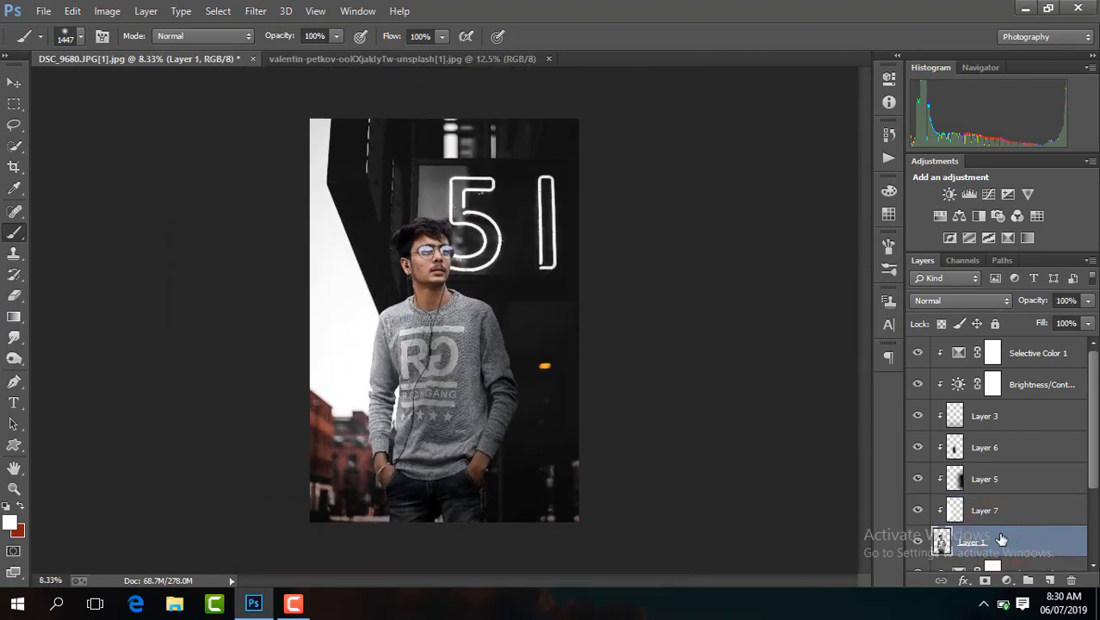
pyautogui.rightClick(1001, 539)
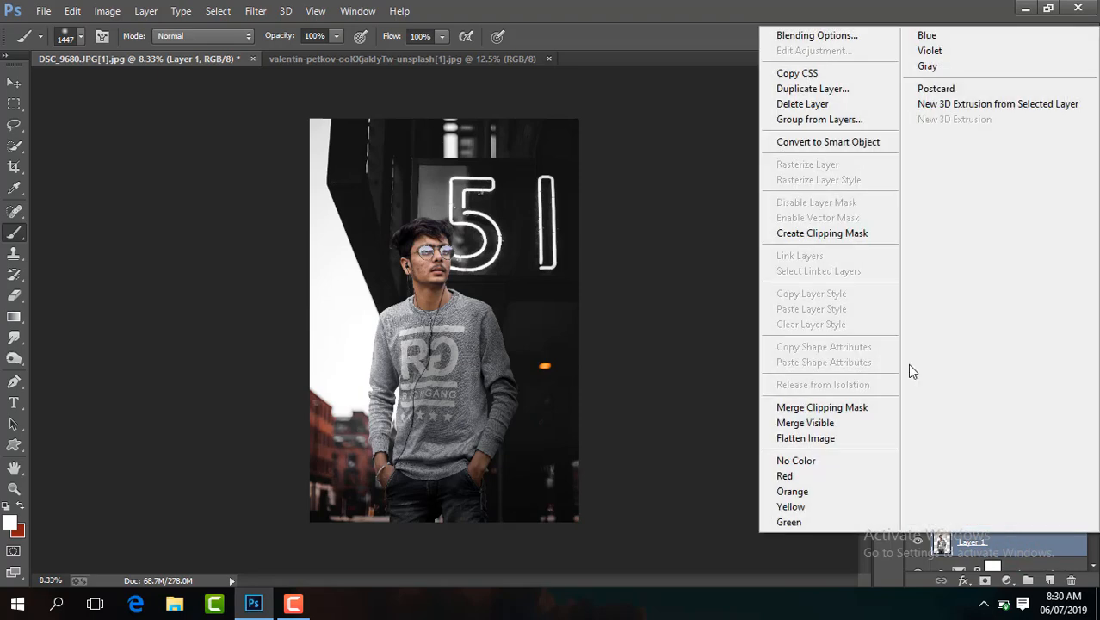
pyautogui.click(847, 421)
pyautogui.hotkey('ctrl', 'j')
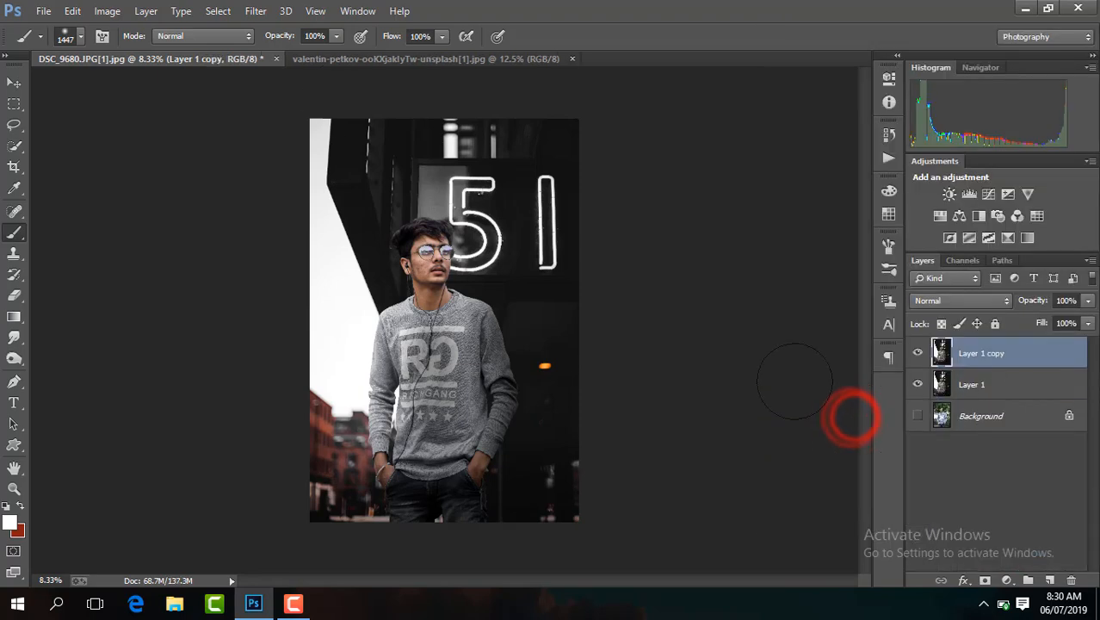
# Step: Open the Camera Raw filter on Layer 1 copy and set Contrast +9, Shadows +9, Blacks +12 and Clarity +13
pyautogui.click(245, 11)
pyautogui.click(322, 104)
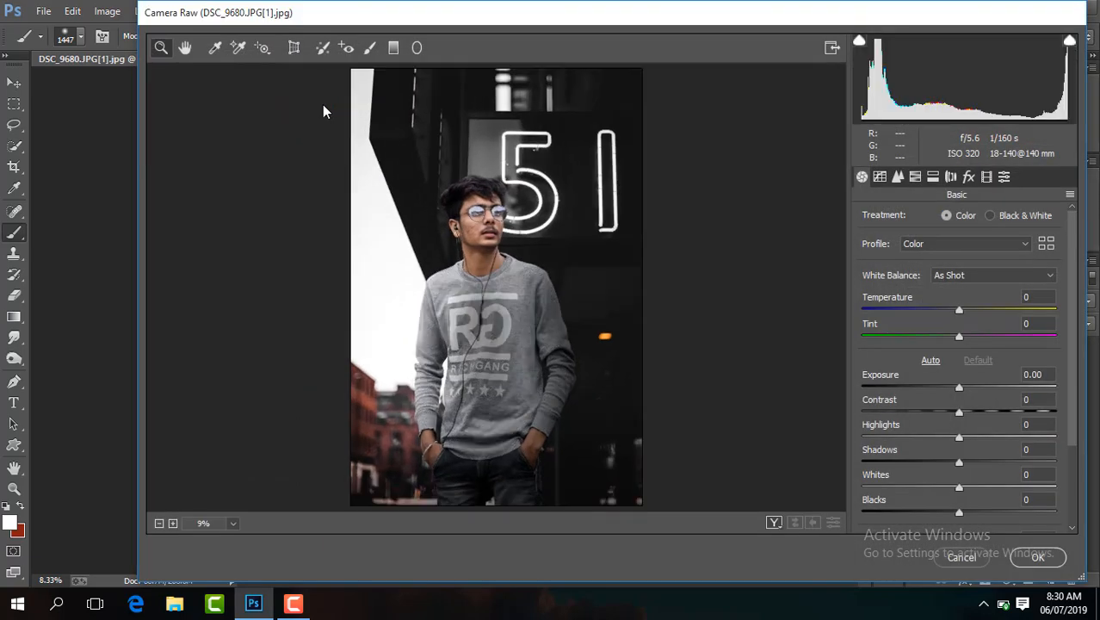
pyautogui.moveTo(958, 306); pyautogui.dragTo(962, 309)
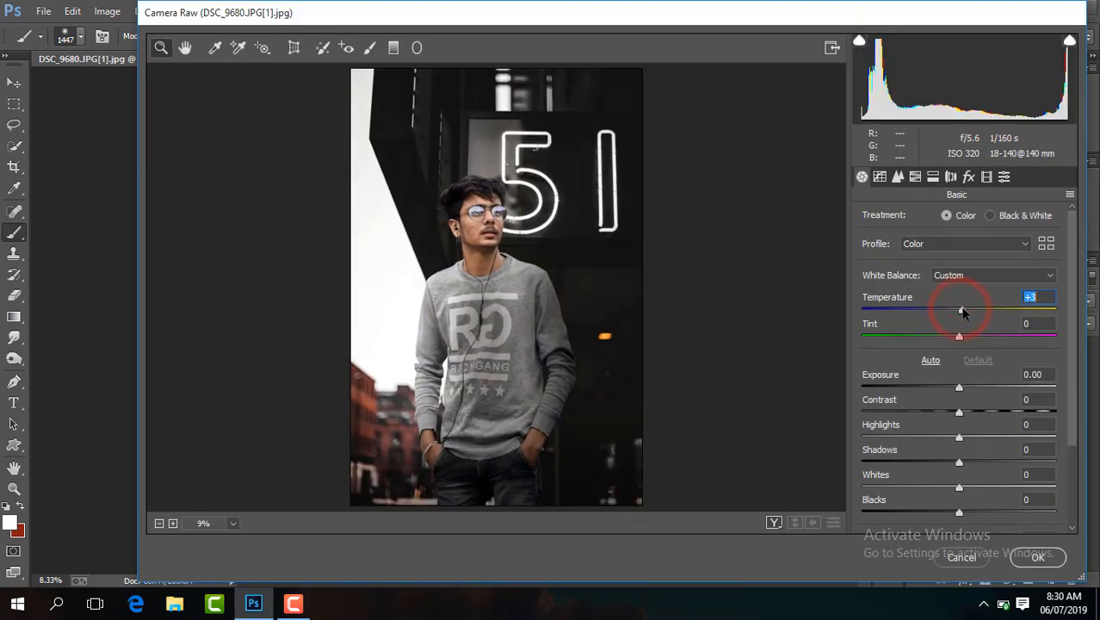
pyautogui.moveTo(960, 413); pyautogui.dragTo(974, 414)
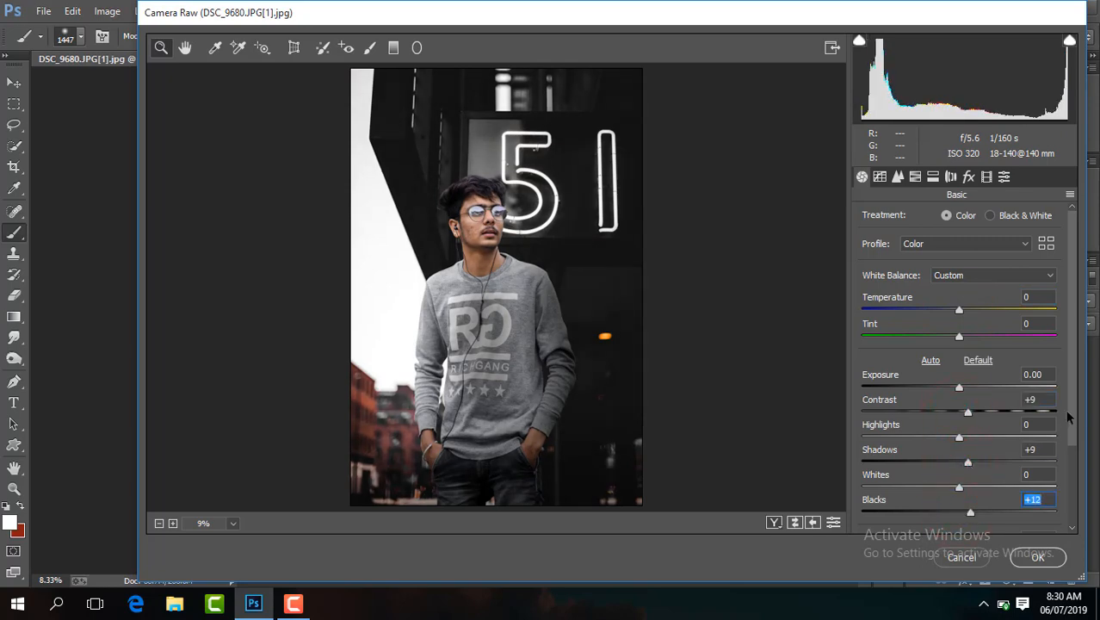
pyautogui.scroll(-3, 1068, 413)
pyautogui.moveTo(959, 473); pyautogui.dragTo(971, 476)
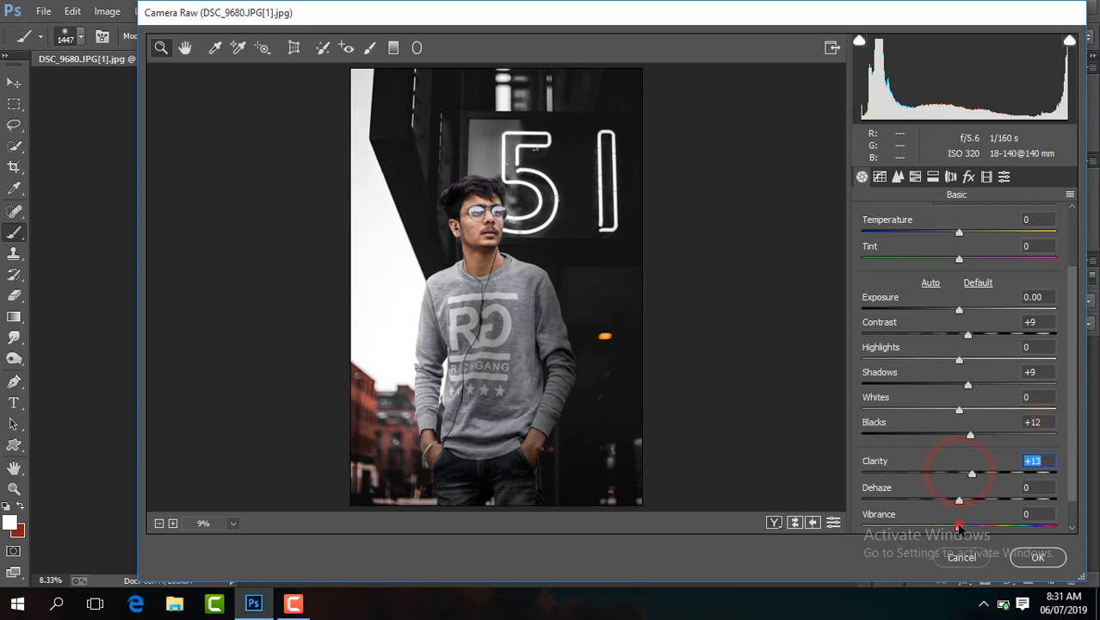
# Step: Set the Detail sharpening Amount to 33 and the noise reduction Luminance to 16 in Camera Raw
pyautogui.click(915, 176)
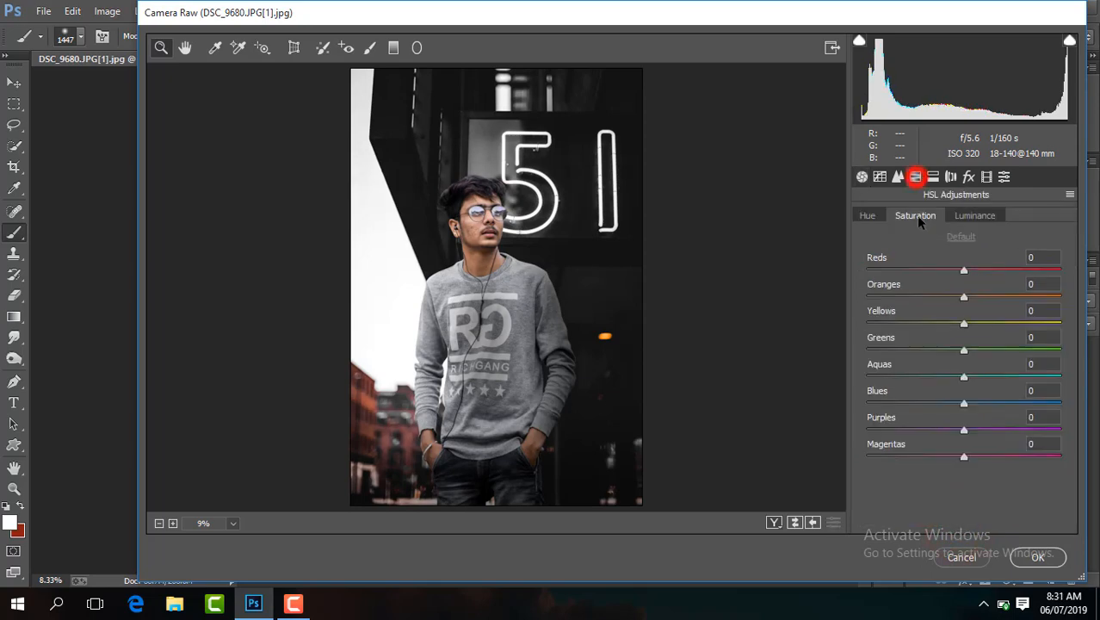
pyautogui.click(974, 216)
pyautogui.click(898, 177)
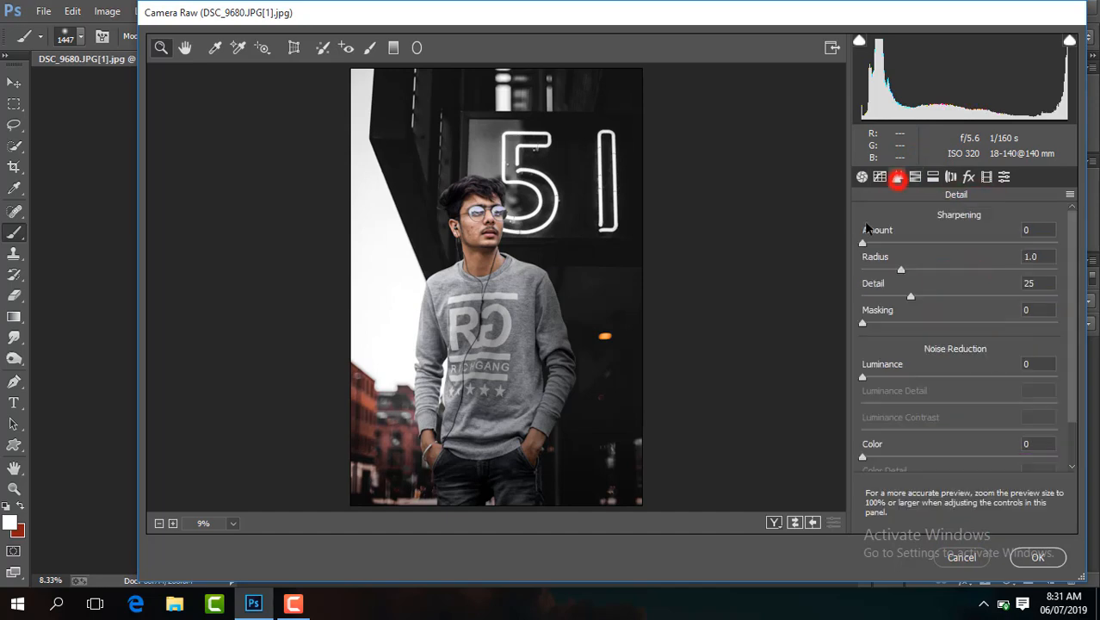
pyautogui.click(864, 380)
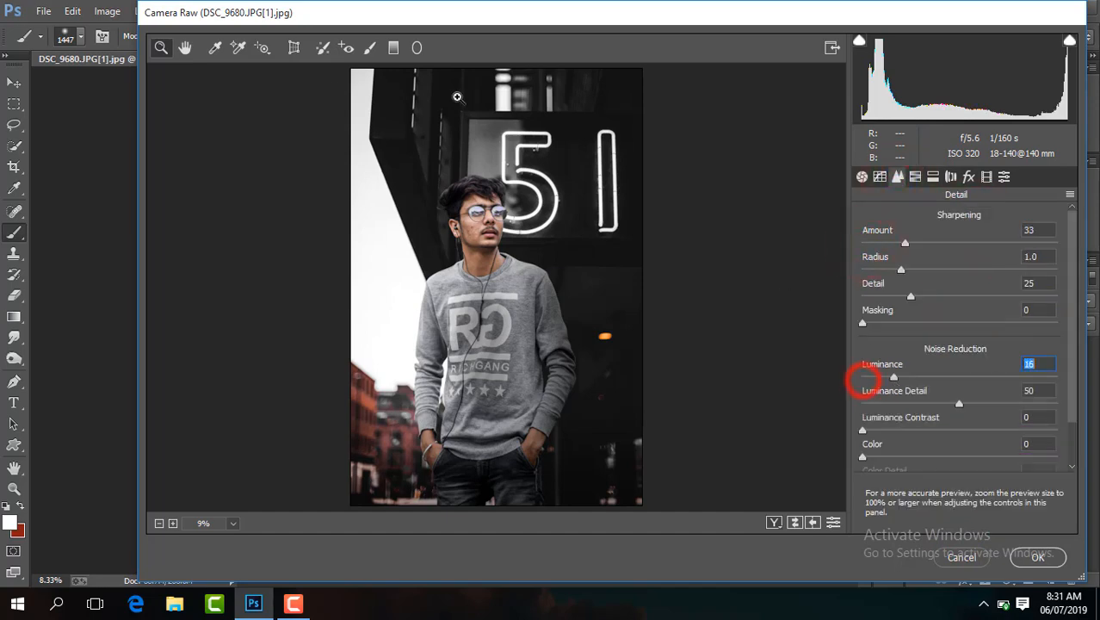
# Step: Darken the upper-left, lower-left and lower-right photo corners with graduated filters at Exposure -0.85 and apply the Camera Raw filter
pyautogui.click(393, 47)
pyautogui.moveTo(351, 70); pyautogui.dragTo(439, 168)
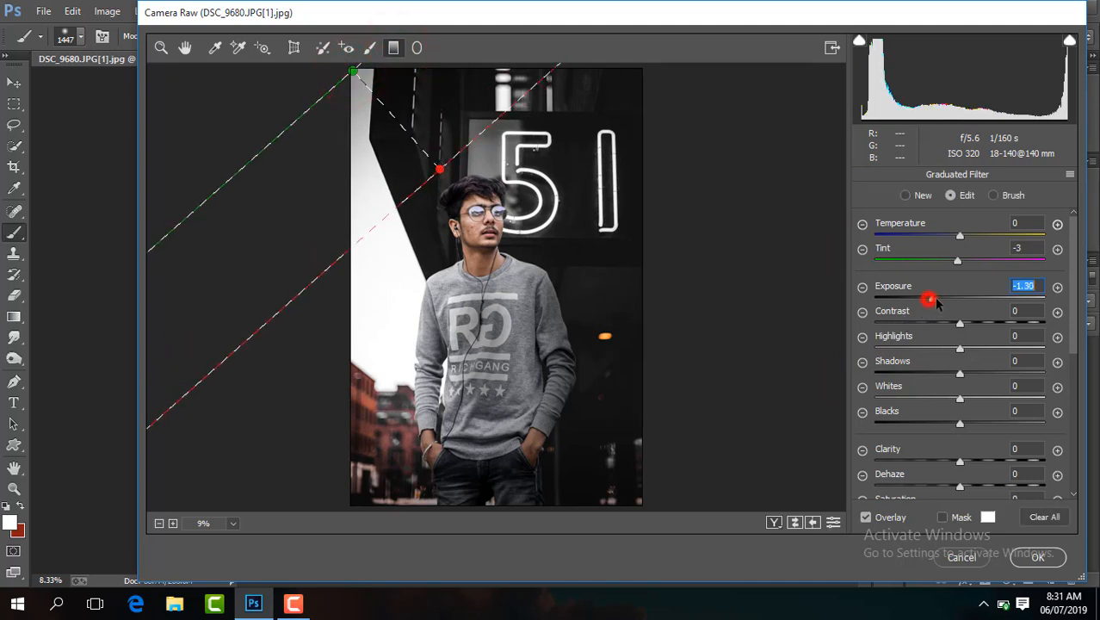
pyautogui.moveTo(936, 300); pyautogui.dragTo(944, 303)
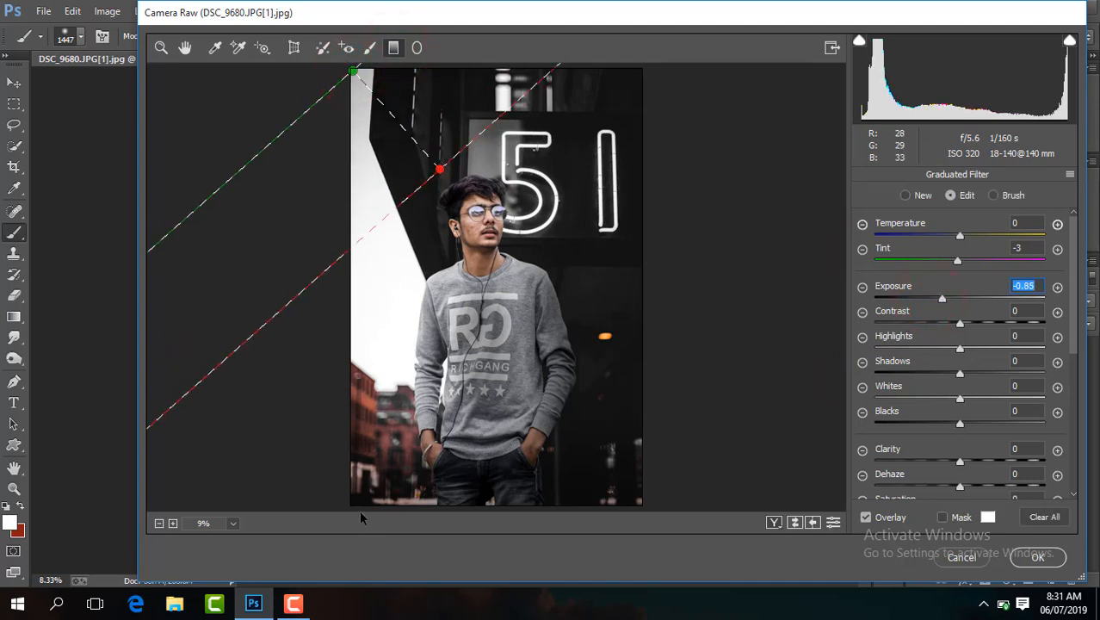
pyautogui.moveTo(353, 506); pyautogui.dragTo(451, 381)
pyautogui.moveTo(642, 504); pyautogui.dragTo(541, 372)
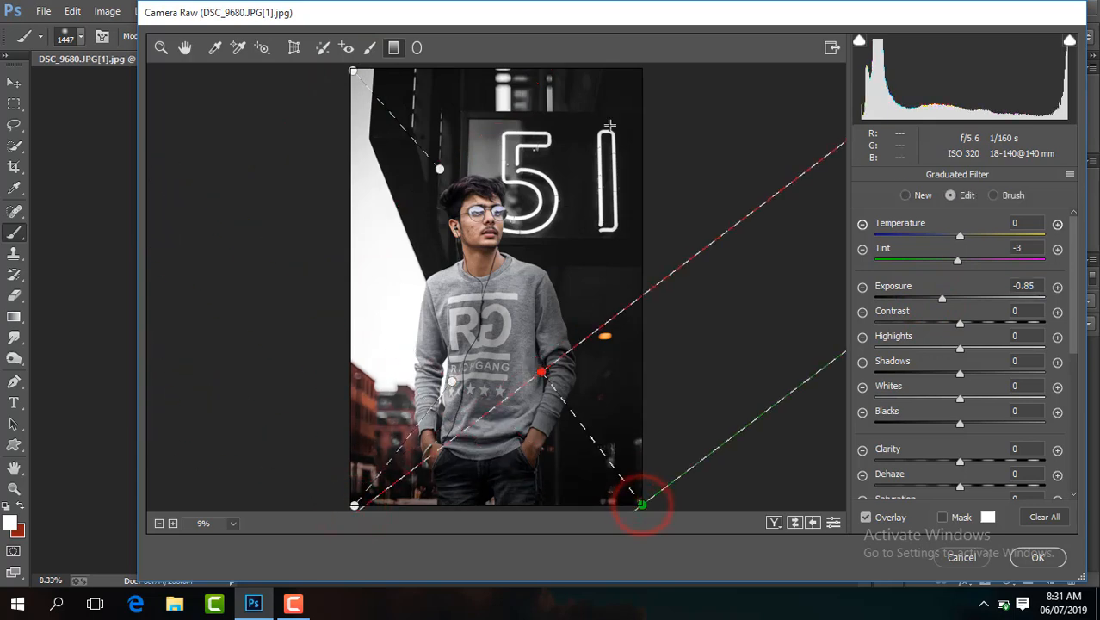
pyautogui.click(186, 48)
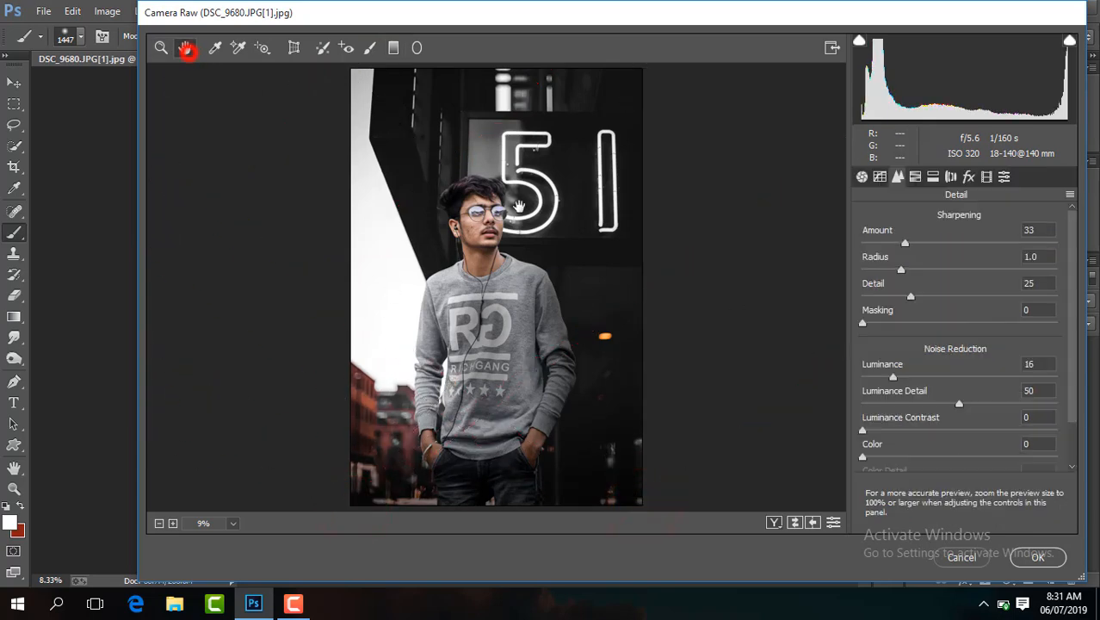
pyautogui.click(1040, 558)
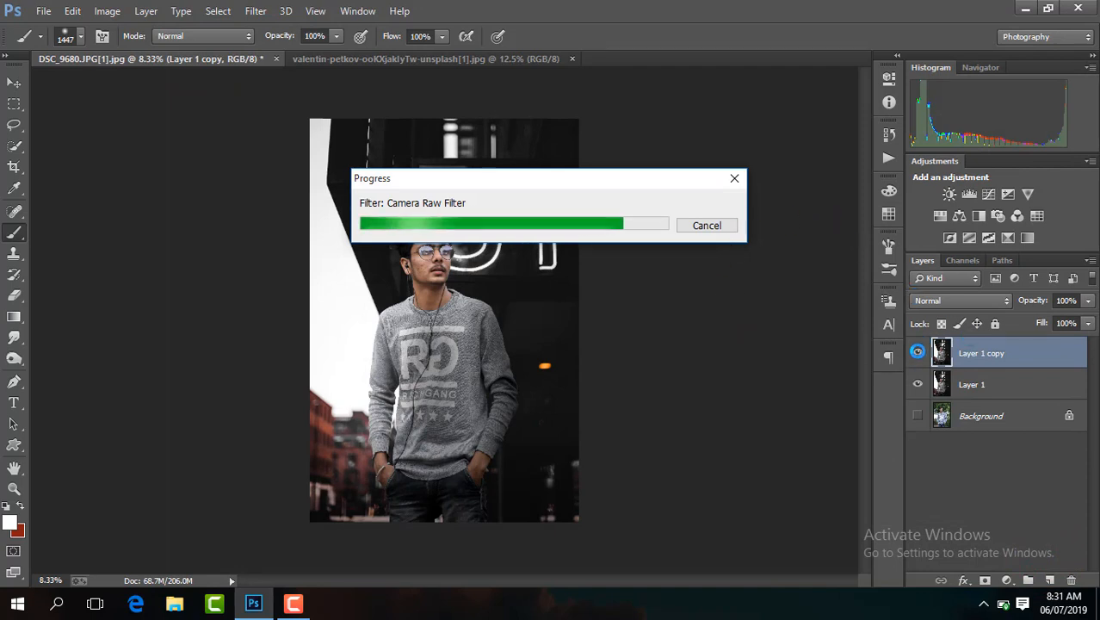
# Step: Toggle Layer 1 copy's visibility to compare the image before and after the Camera Raw grade
pyautogui.click(918, 353)
pyautogui.click(918, 353)
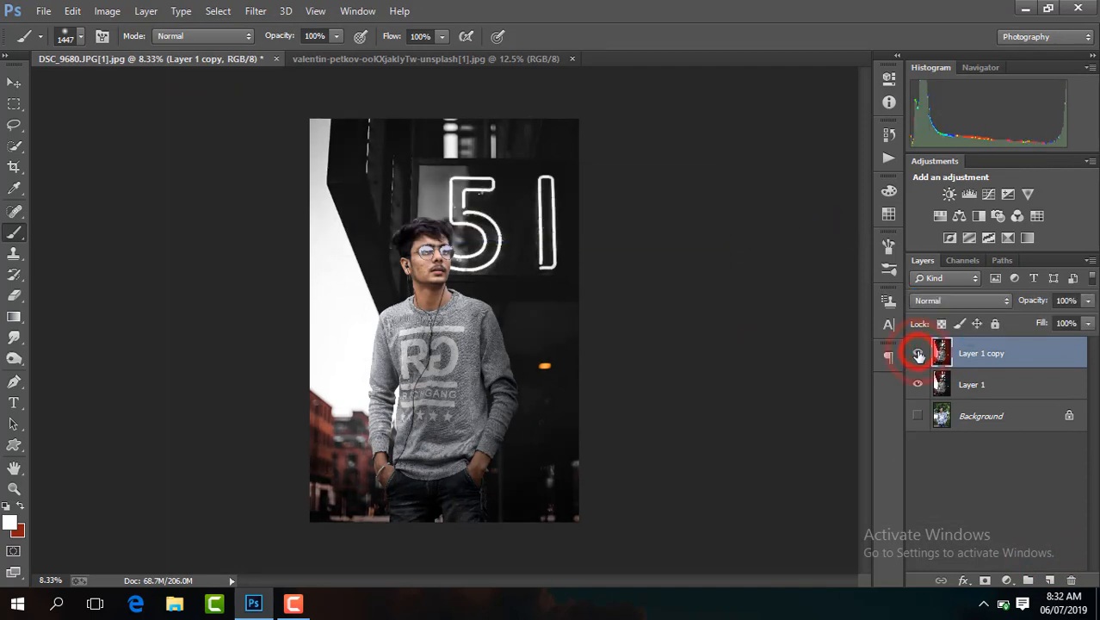
pyautogui.click(918, 353)
pyautogui.click(918, 353)
# Step: Merge the visible layers into one and duplicate the merged layer
pyautogui.hotkey('ctrl', '+')
pyautogui.hotkey('ctrl', '+')
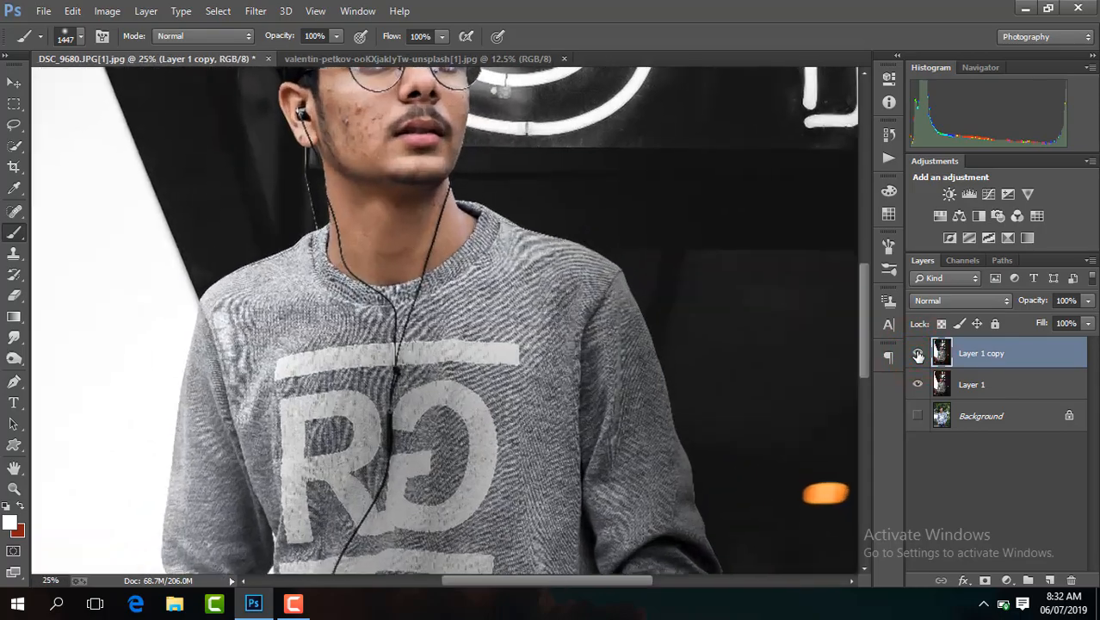
pyautogui.rightClick(1006, 360)
pyautogui.click(780, 478)
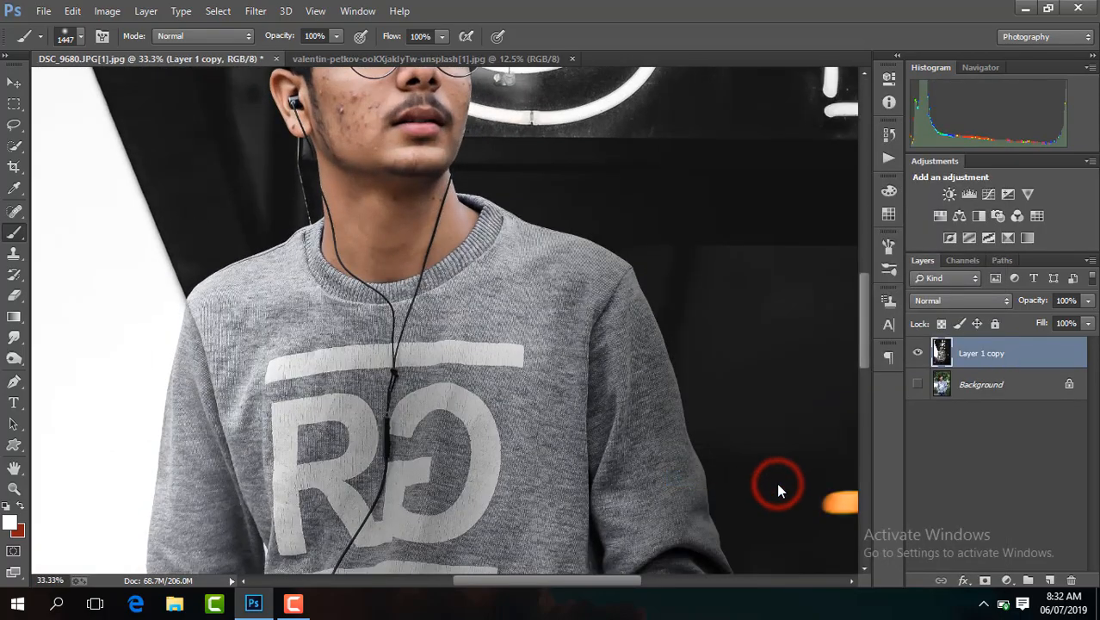
pyautogui.hotkey('ctrl', 'j')
# Step: Set up the Smudge tool with an 82 px brush for the face and lower Layer 1 copy 2's opacity to 80%
pyautogui.hotkey('ctrl', '+')
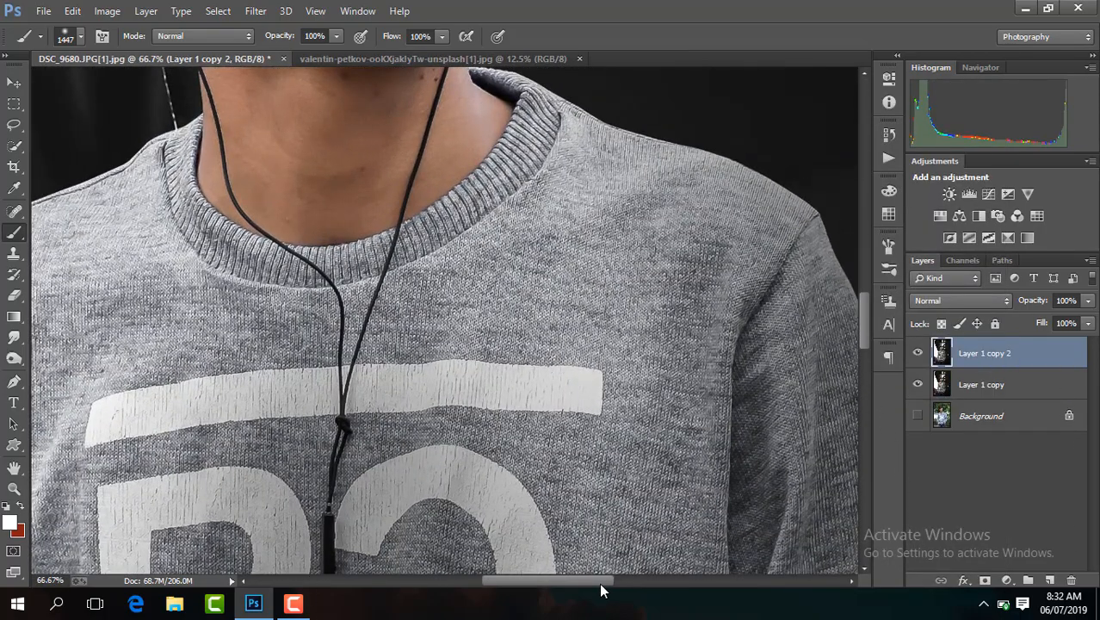
pyautogui.moveTo(601, 585); pyautogui.dragTo(594, 586)
pyautogui.moveTo(864, 319); pyautogui.dragTo(864, 258)
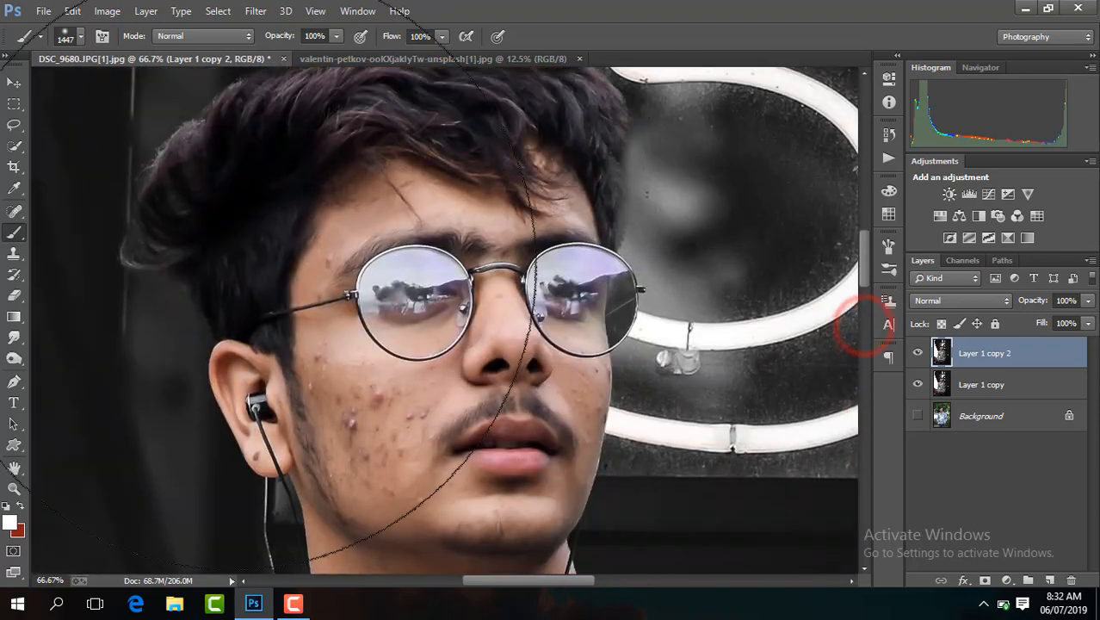
pyautogui.click(13, 336)
pyautogui.hotkey('ctrl', '+')
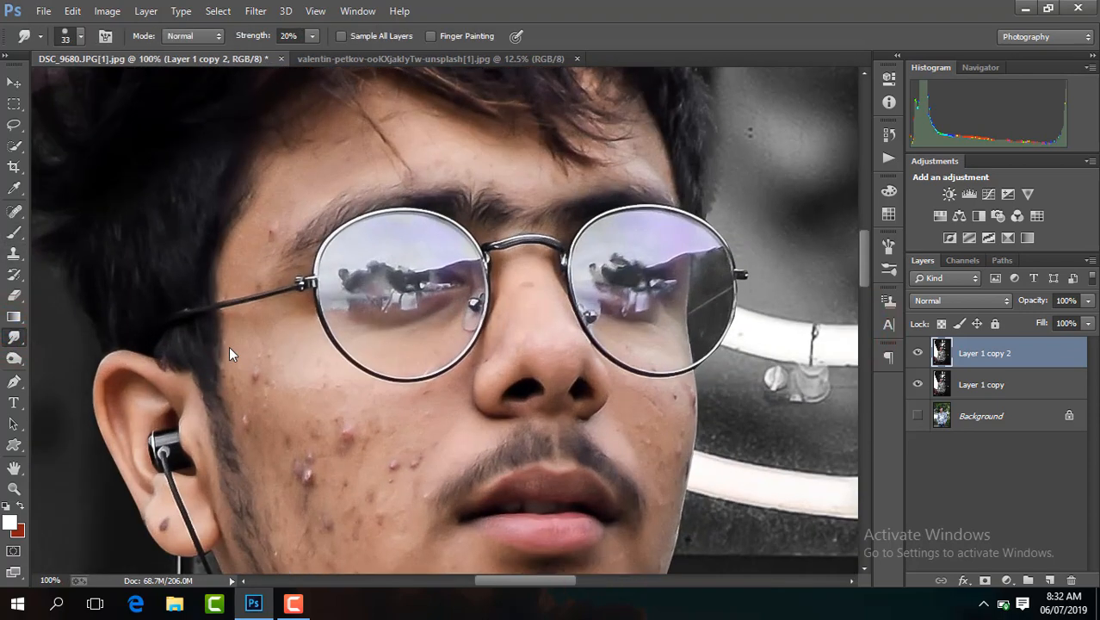
pyautogui.click(81, 38)
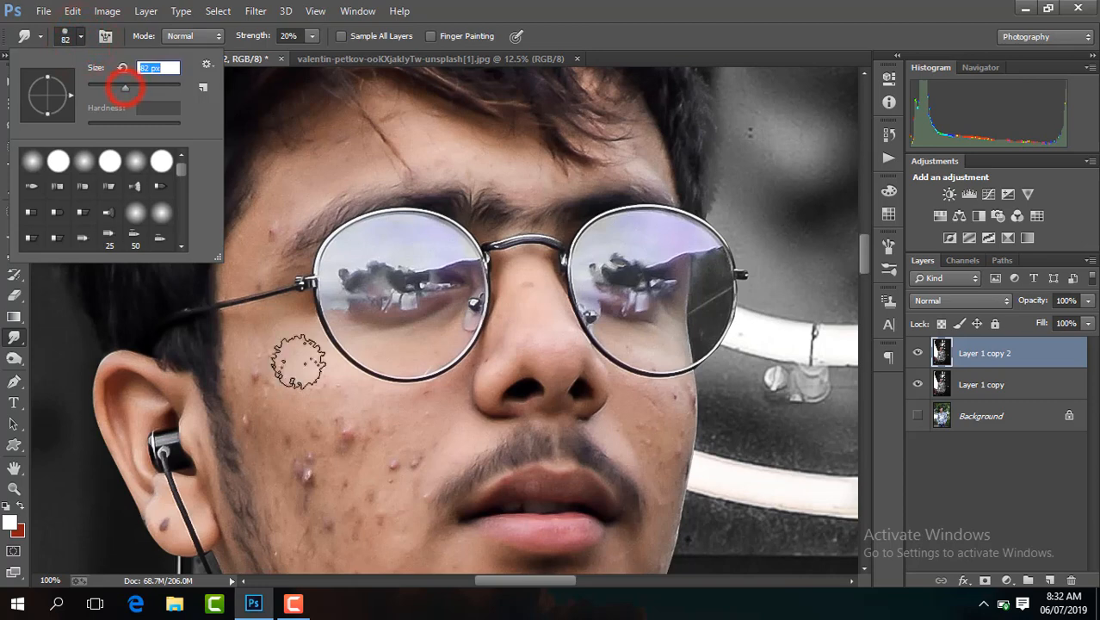
pyautogui.click(1069, 299)
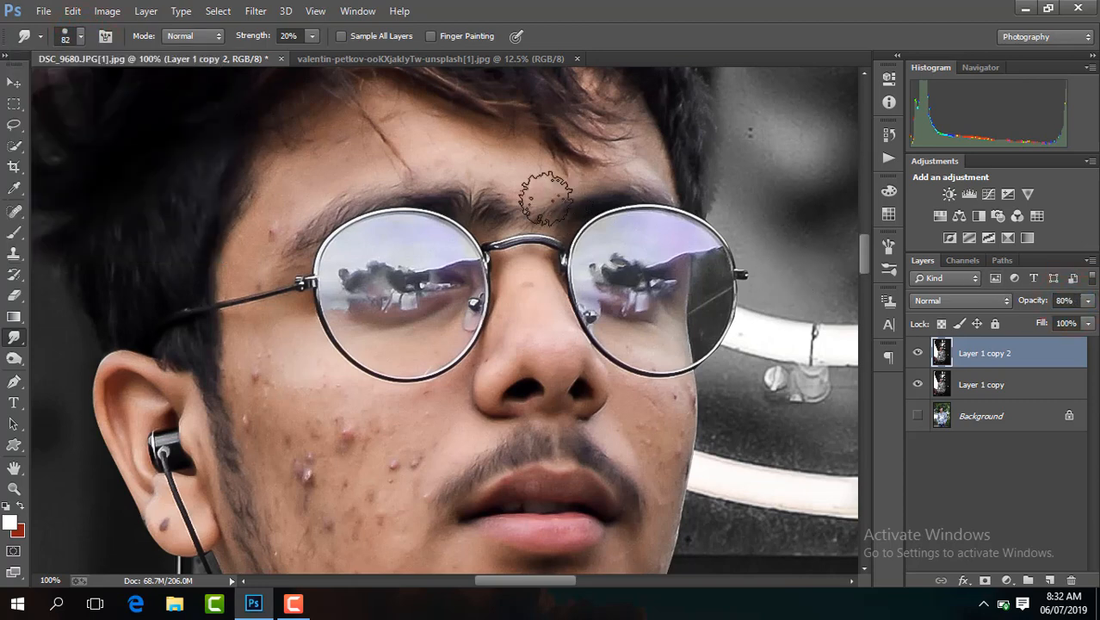
# Step: Smooth the skin on the forehead, temple, upper cheek and behind the glasses' lenses with the Smudge tool
pyautogui.click(450, 147)
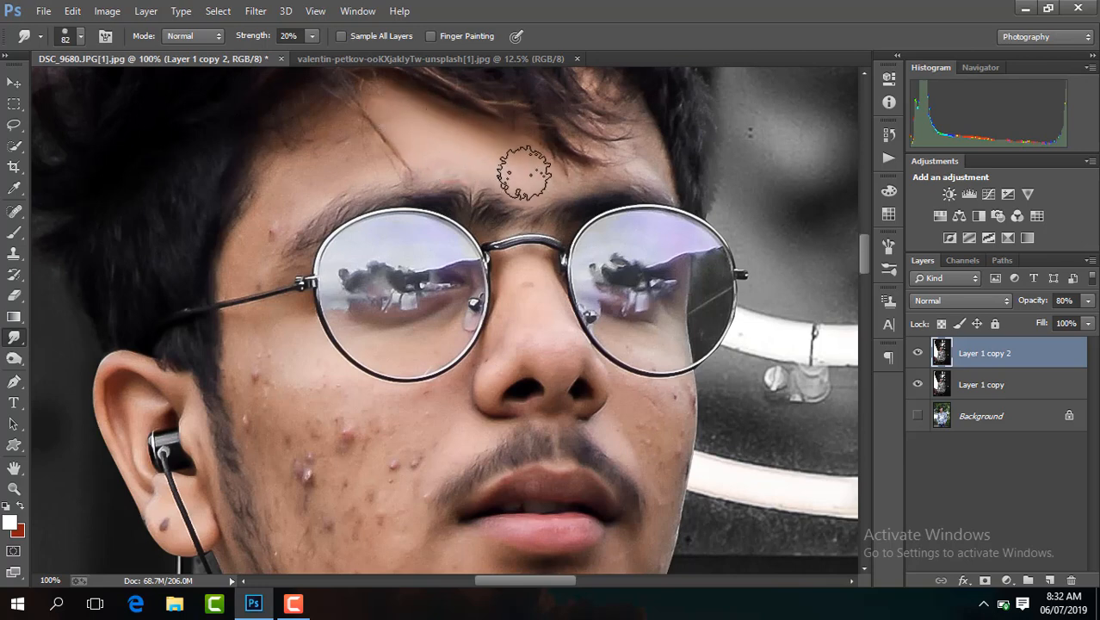
pyautogui.click(356, 153)
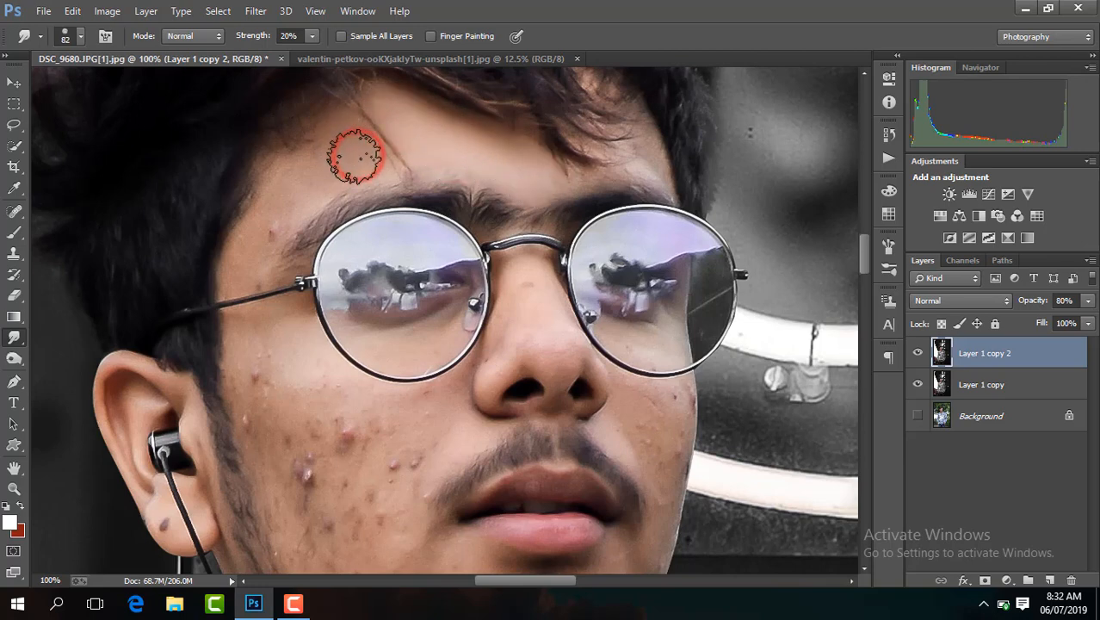
pyautogui.moveTo(355, 156)
pyautogui.mouseDown()
pyautogui.moveTo(293, 185)
pyautogui.moveTo(360, 160)
pyautogui.moveTo(349, 140)
pyautogui.moveTo(278, 180)
pyautogui.moveTo(275, 222)
pyautogui.moveTo(242, 273)
pyautogui.moveTo(304, 174)
pyautogui.moveTo(278, 172)
pyautogui.moveTo(331, 149)
pyautogui.moveTo(358, 158)
pyautogui.moveTo(336, 137)
pyautogui.moveTo(281, 167)
pyautogui.moveTo(247, 261)
pyautogui.mouseUp()
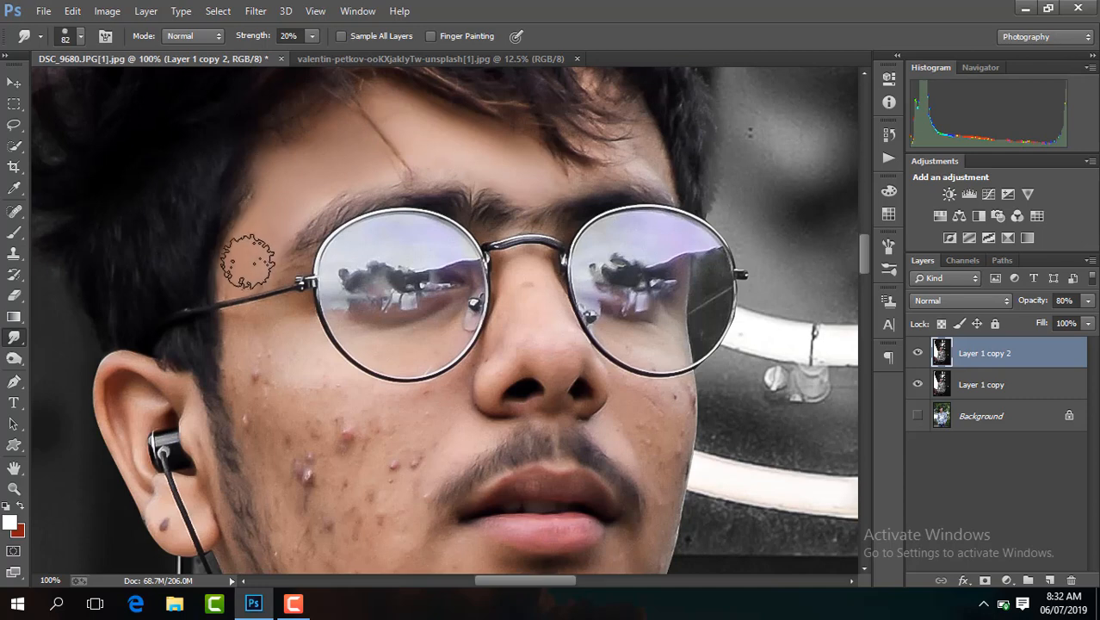
pyautogui.moveTo(487, 161)
pyautogui.mouseDown()
pyautogui.moveTo(415, 118)
pyautogui.moveTo(521, 167)
pyautogui.mouseUp()
pyautogui.moveTo(288, 357)
pyautogui.mouseDown()
pyautogui.moveTo(277, 344)
pyautogui.moveTo(285, 320)
pyautogui.moveTo(258, 332)
pyautogui.moveTo(241, 374)
pyautogui.moveTo(283, 337)
pyautogui.moveTo(300, 370)
pyautogui.moveTo(270, 435)
pyautogui.mouseUp()
pyautogui.moveTo(414, 341)
pyautogui.mouseDown()
pyautogui.moveTo(422, 327)
pyautogui.moveTo(368, 326)
pyautogui.moveTo(406, 337)
pyautogui.mouseUp()
pyautogui.moveTo(663, 332)
pyautogui.mouseDown()
pyautogui.moveTo(643, 332)
pyautogui.moveTo(657, 329)
pyautogui.mouseUp()
# Step: Remove the acne spots on the cheek beside the earphone and on the nose with the 52 px Spot Healing Brush
pyautogui.moveTo(868, 254); pyautogui.dragTo(868, 267)
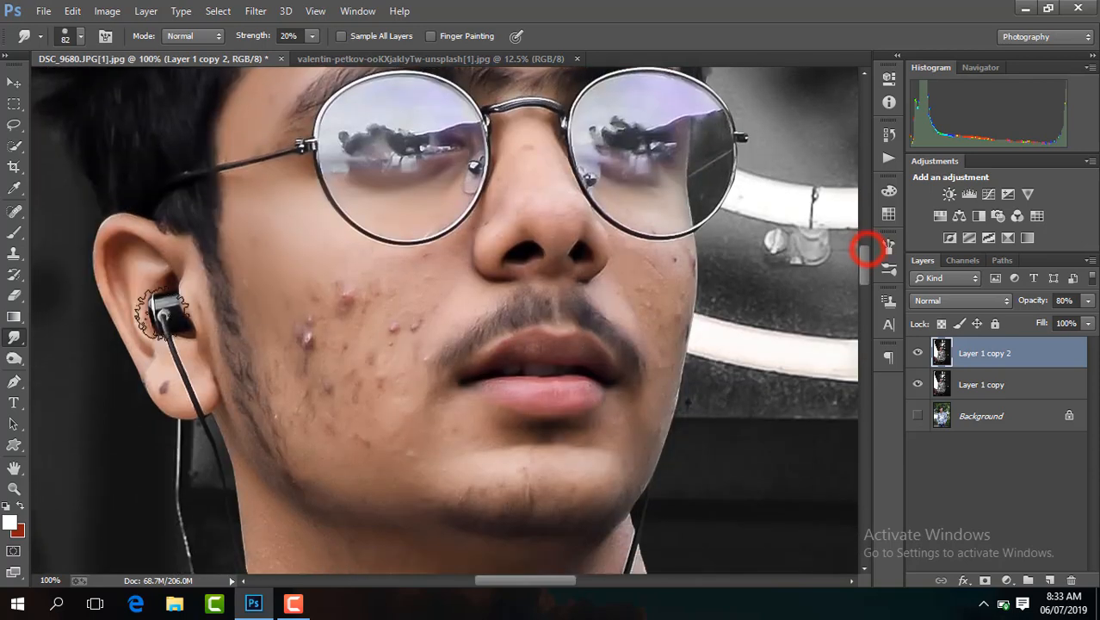
pyautogui.click(15, 214)
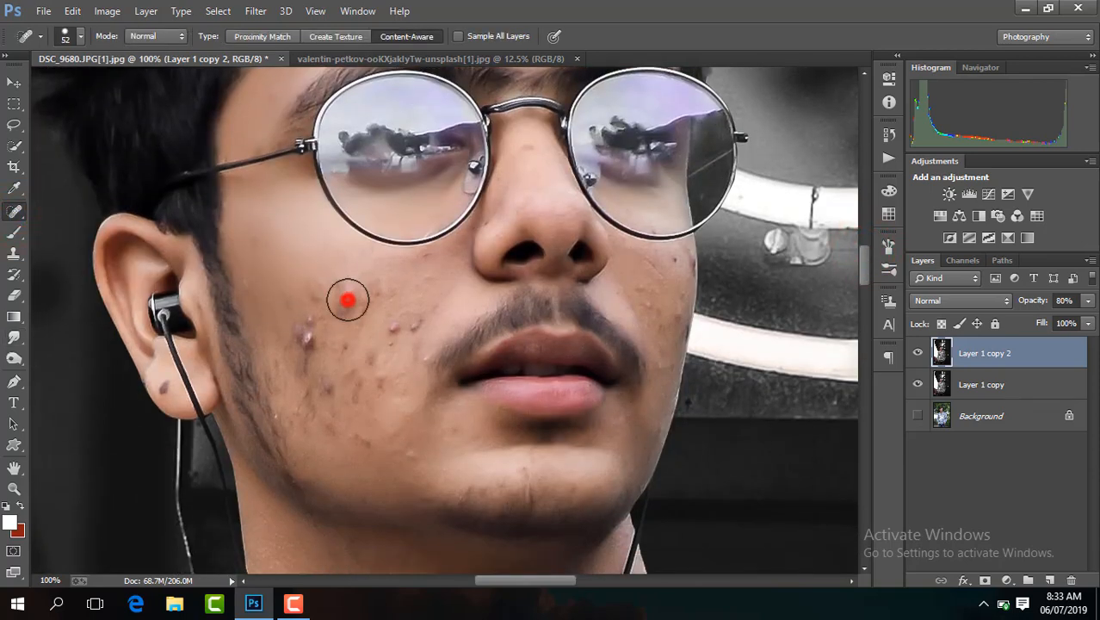
pyautogui.click(347, 300)
pyautogui.click(306, 338)
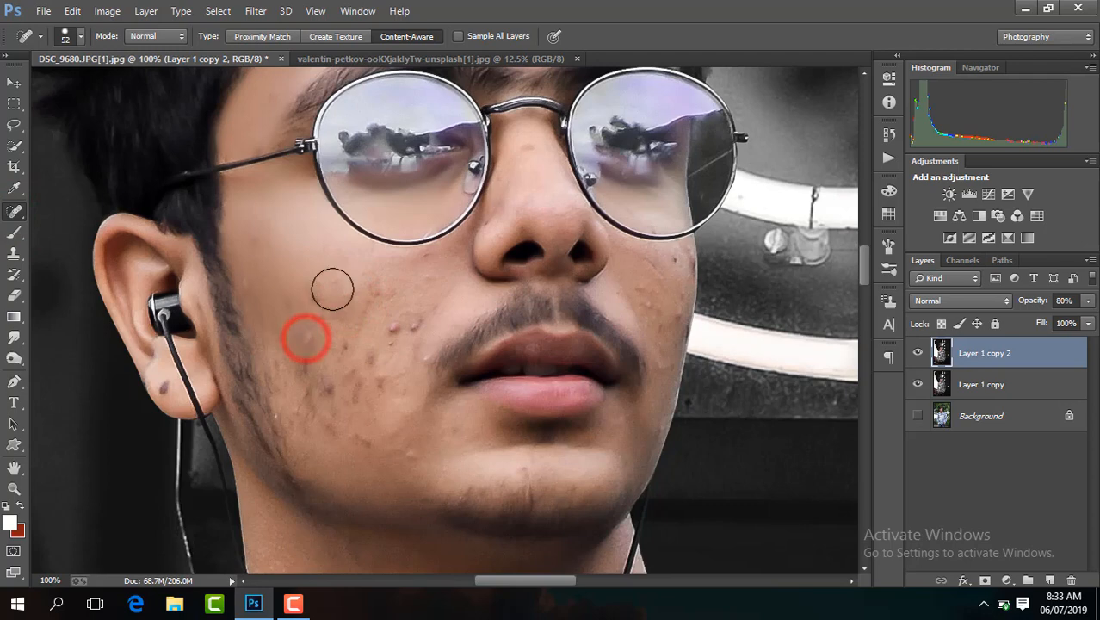
pyautogui.click(320, 297)
pyautogui.click(406, 330)
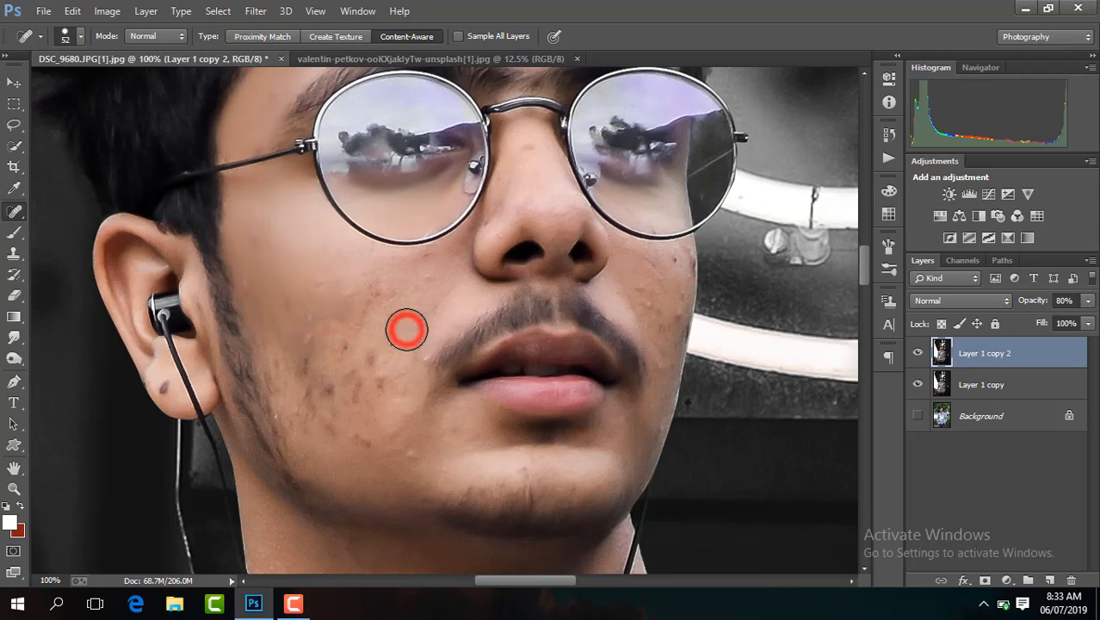
pyautogui.click(374, 376)
pyautogui.click(317, 393)
pyautogui.click(340, 354)
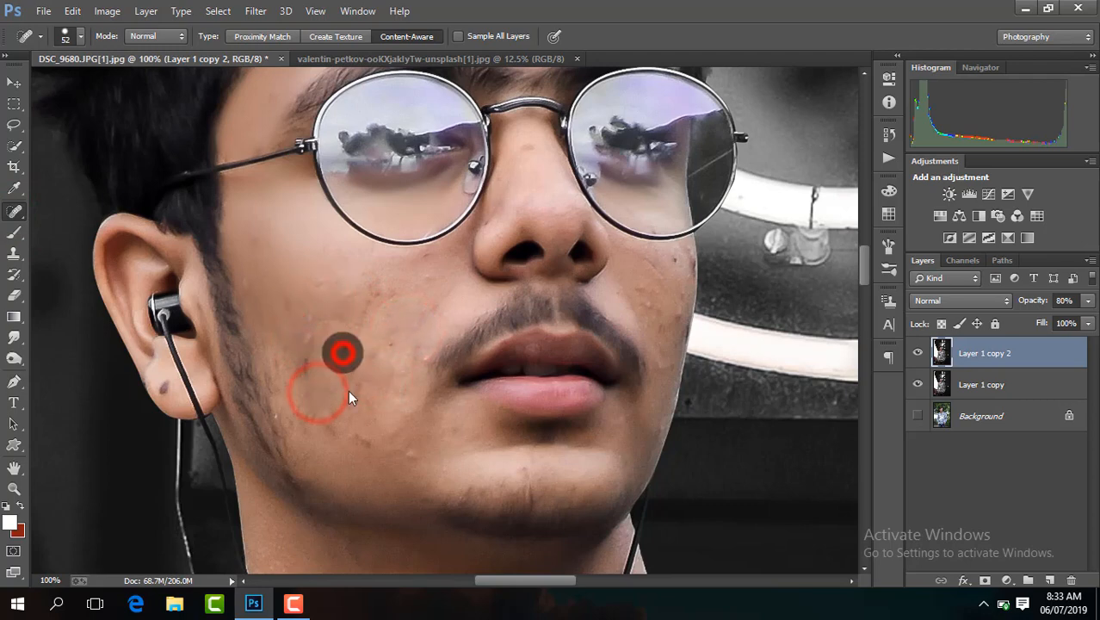
pyautogui.click(349, 389)
pyautogui.click(368, 441)
pyautogui.click(416, 455)
pyautogui.click(312, 346)
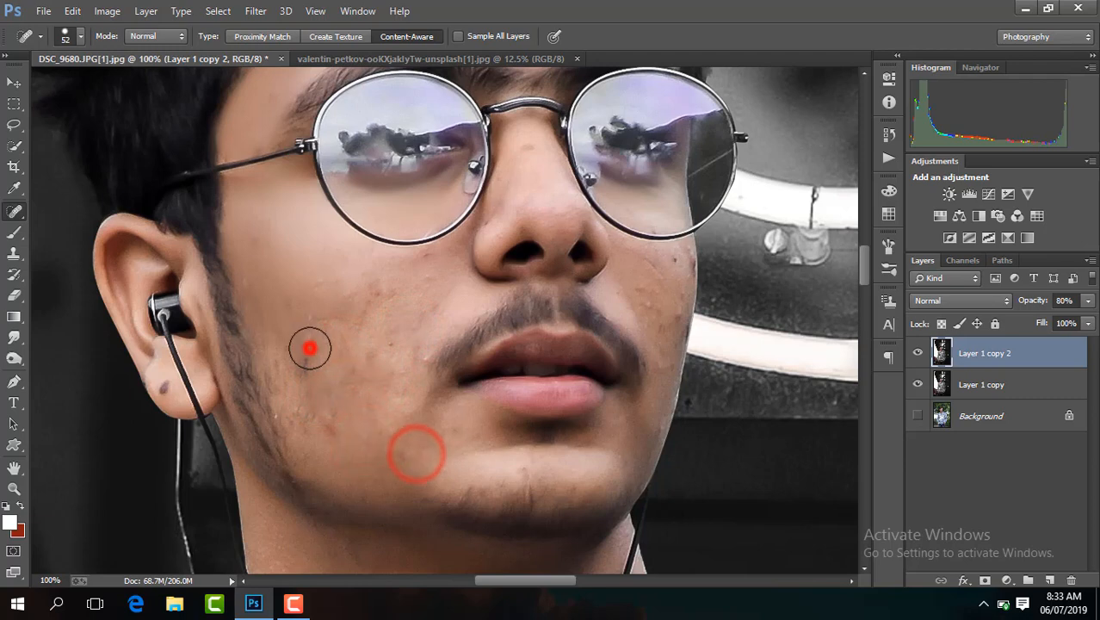
pyautogui.click(295, 370)
pyautogui.click(357, 371)
pyautogui.click(296, 326)
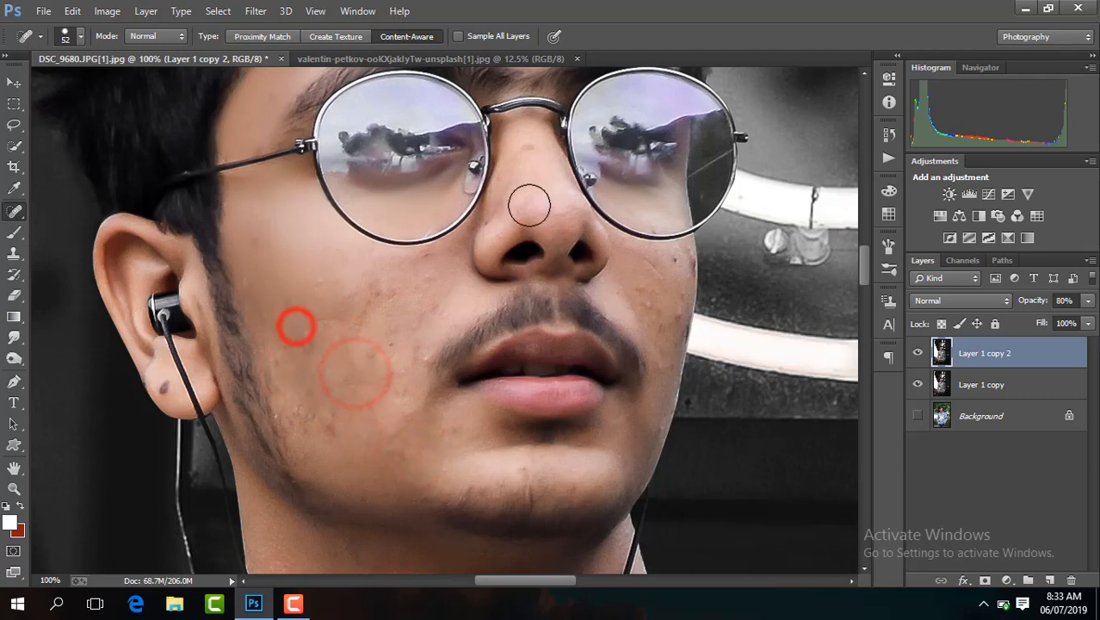
pyautogui.click(528, 160)
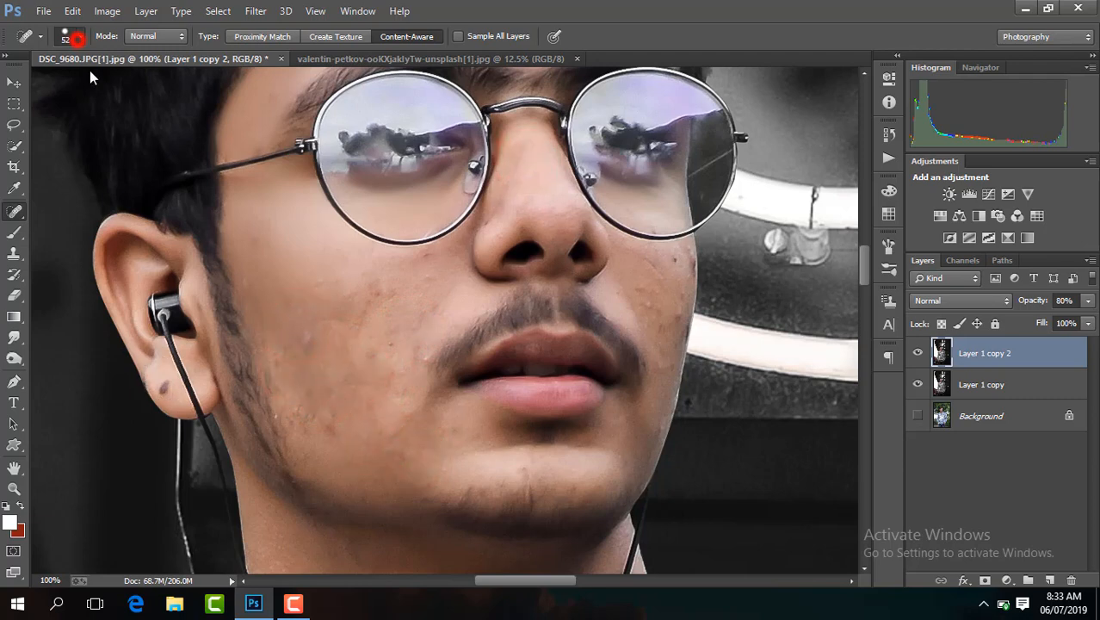
# Step: Reduce the healing brush to 33 px and remove the earlobe mole and the spots on the far cheek
pyautogui.click(74, 38)
pyautogui.click(160, 385)
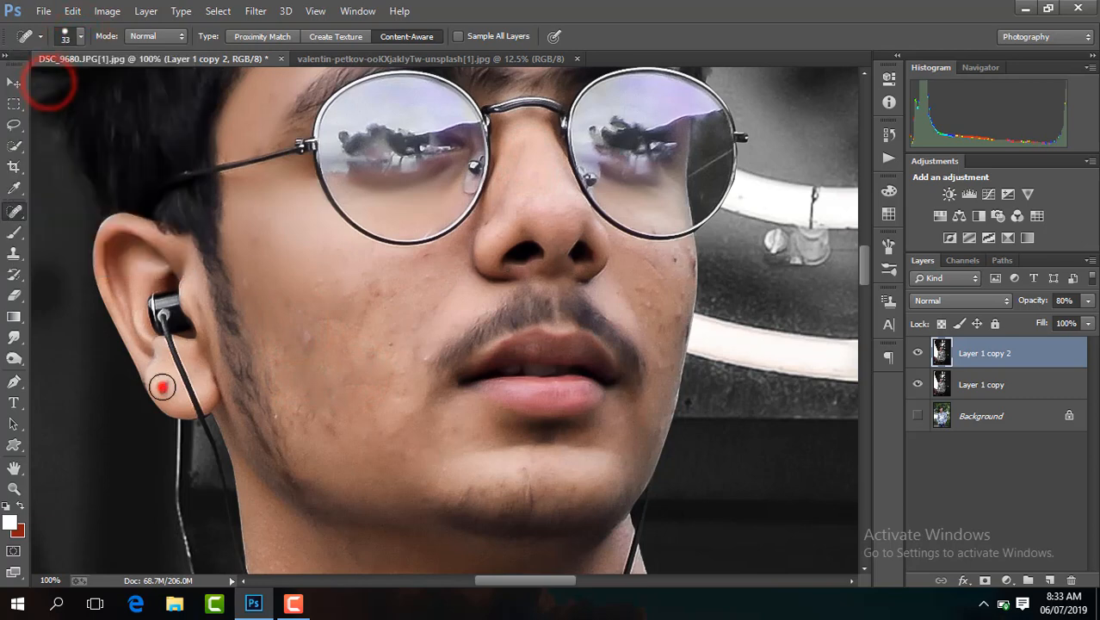
pyautogui.click(674, 315)
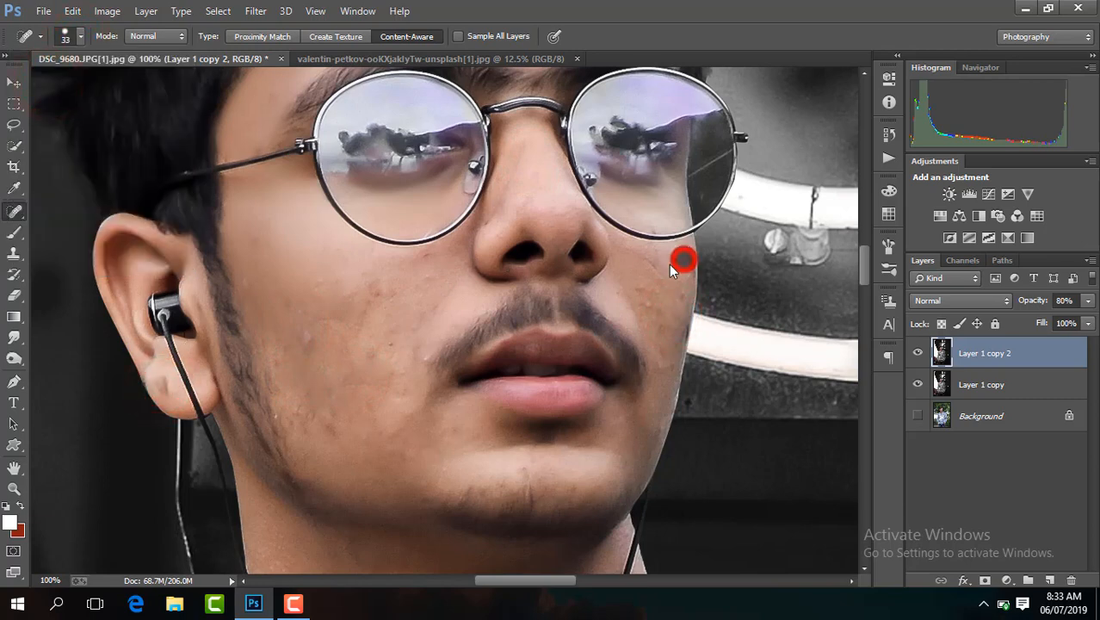
pyautogui.click(643, 300)
pyautogui.click(164, 379)
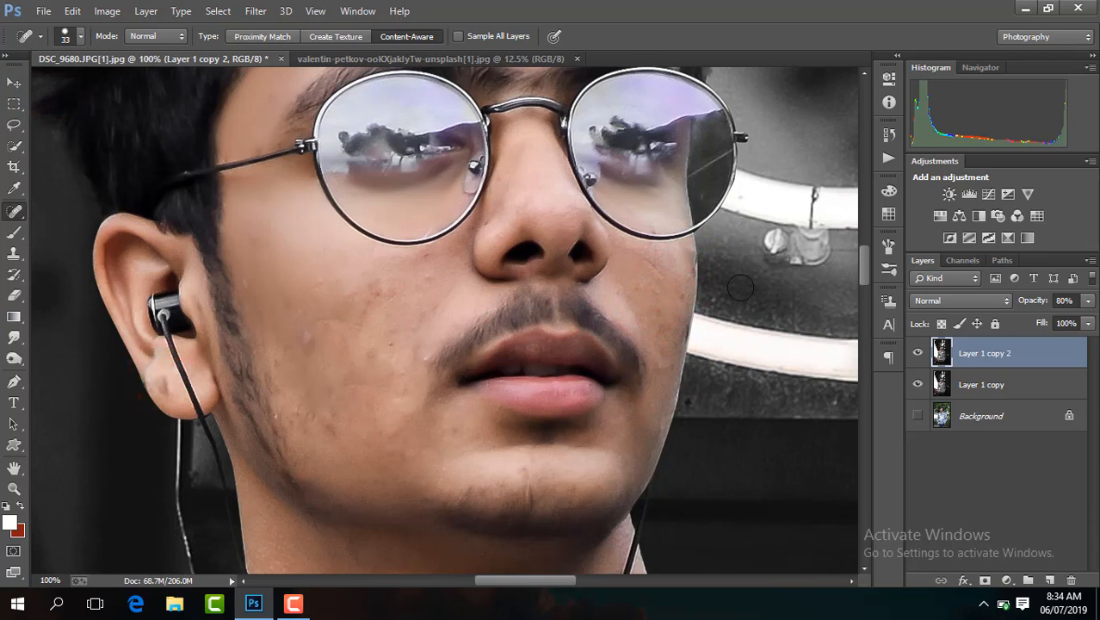
# Step: Smooth the healed cheek, jaw and chin skin with the Smudge tool at a 99 px brush size
pyautogui.click(14, 337)
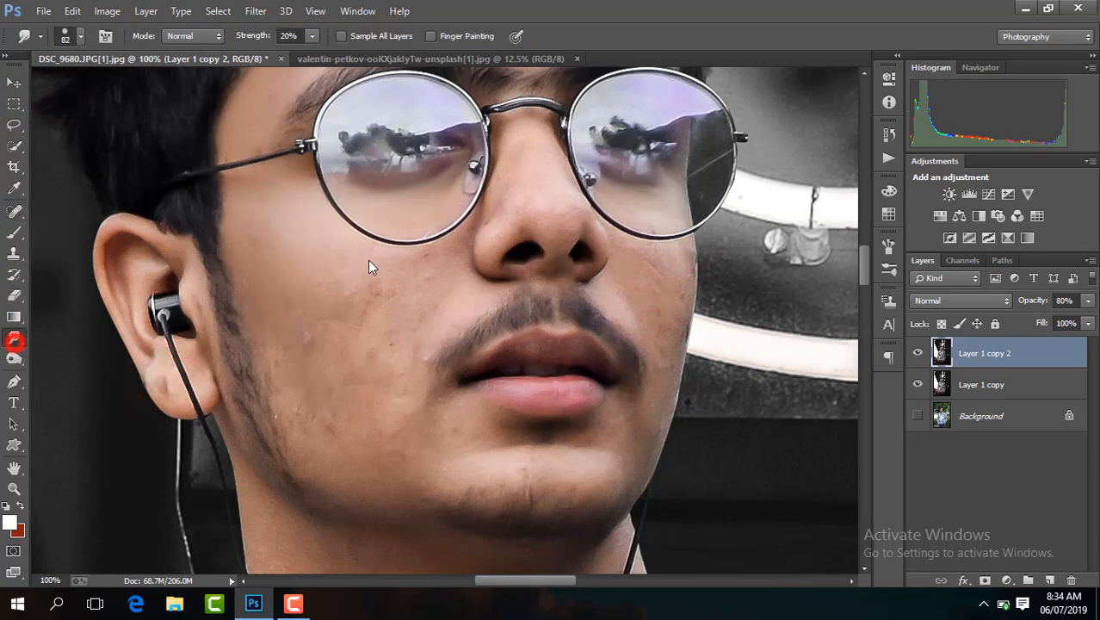
pyautogui.click(80, 37)
pyautogui.click(133, 88)
pyautogui.click(300, 251)
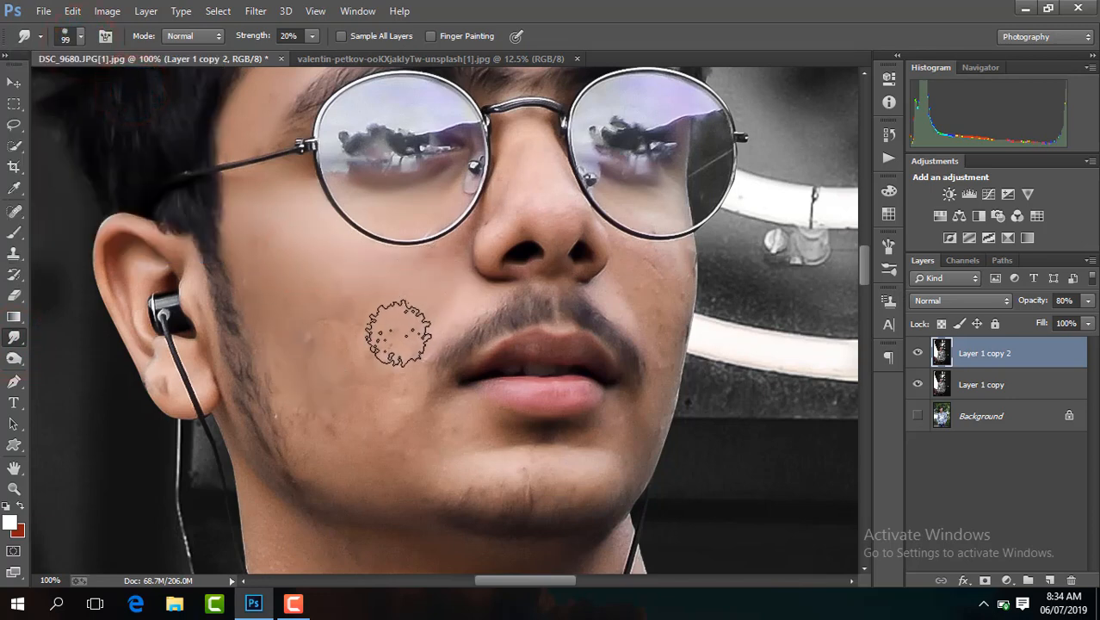
pyautogui.click(386, 391)
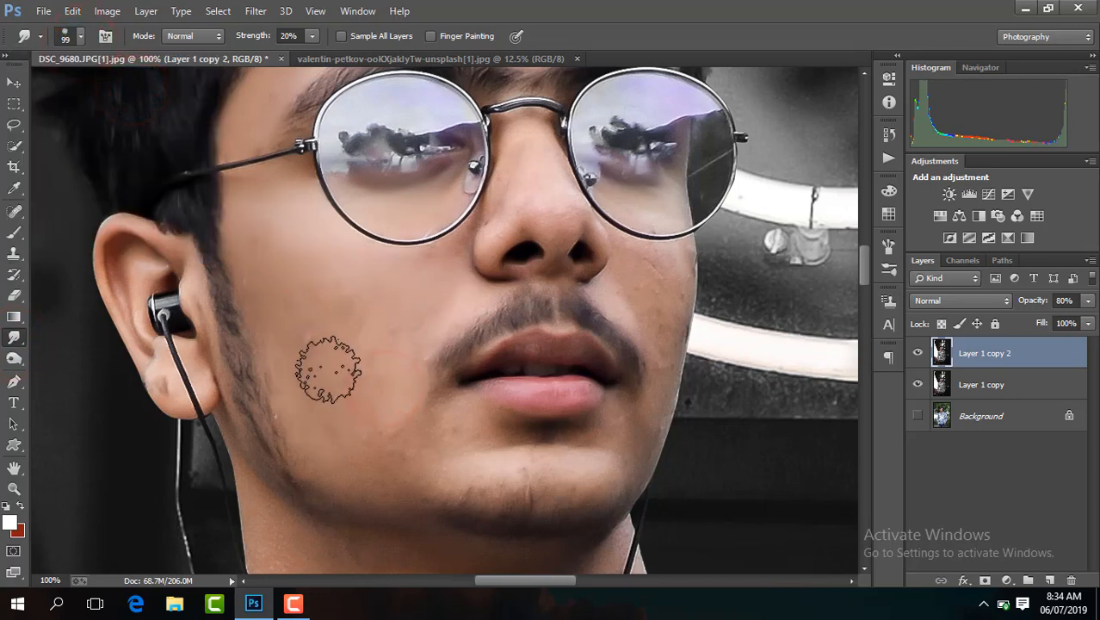
pyautogui.click(457, 435)
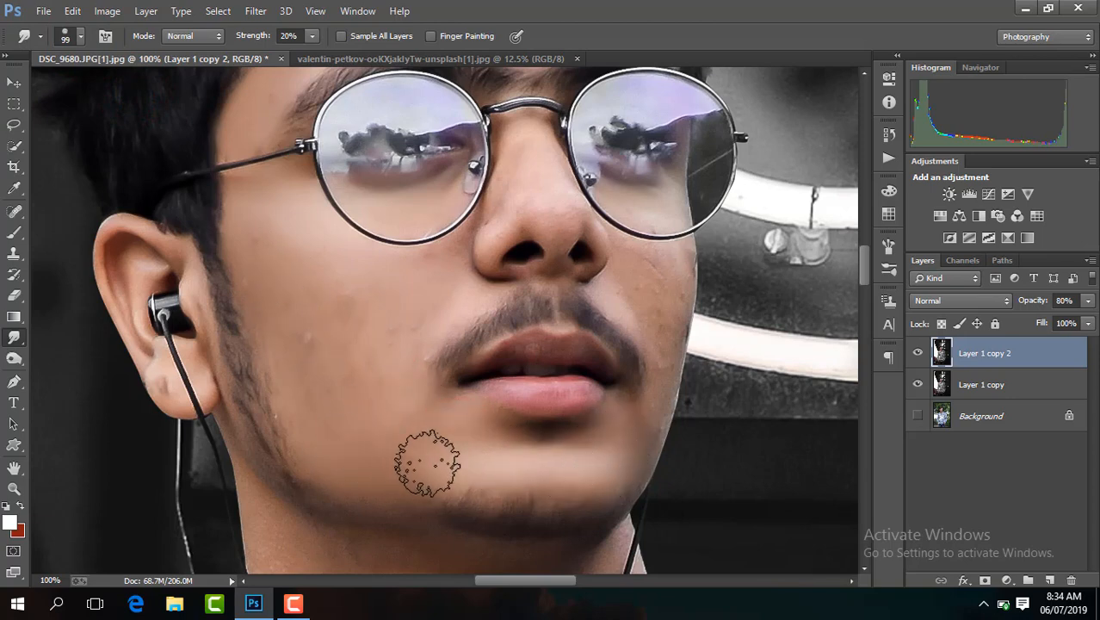
pyautogui.click(390, 366)
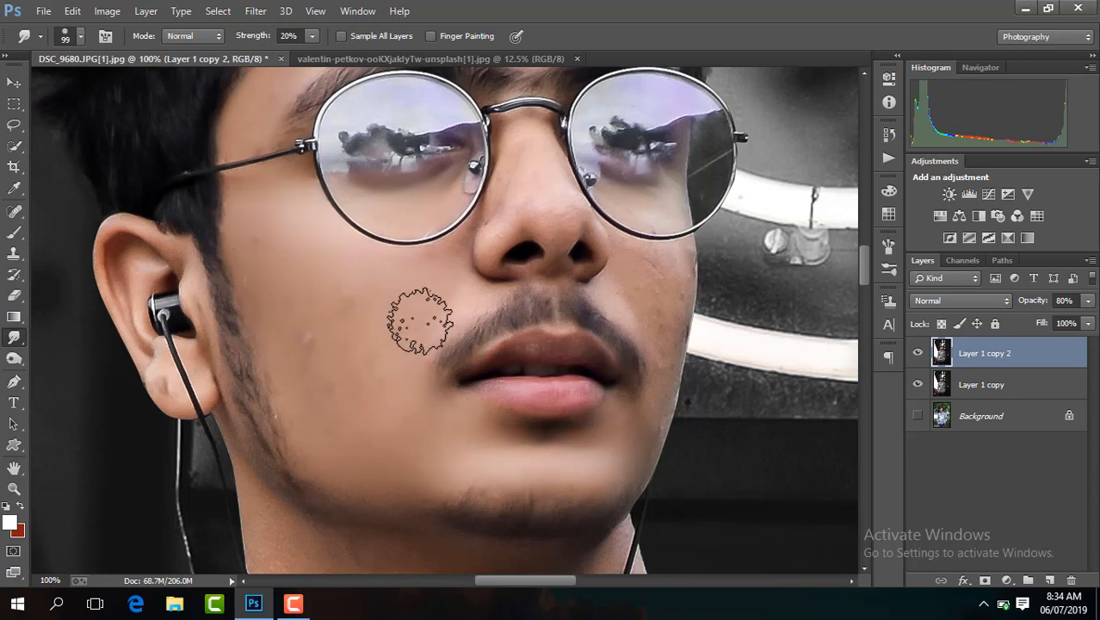
# Step: Smooth the skin on the nose, upper cheek, far cheek and chin side with the Smudge tool at 68 px
pyautogui.click(80, 36)
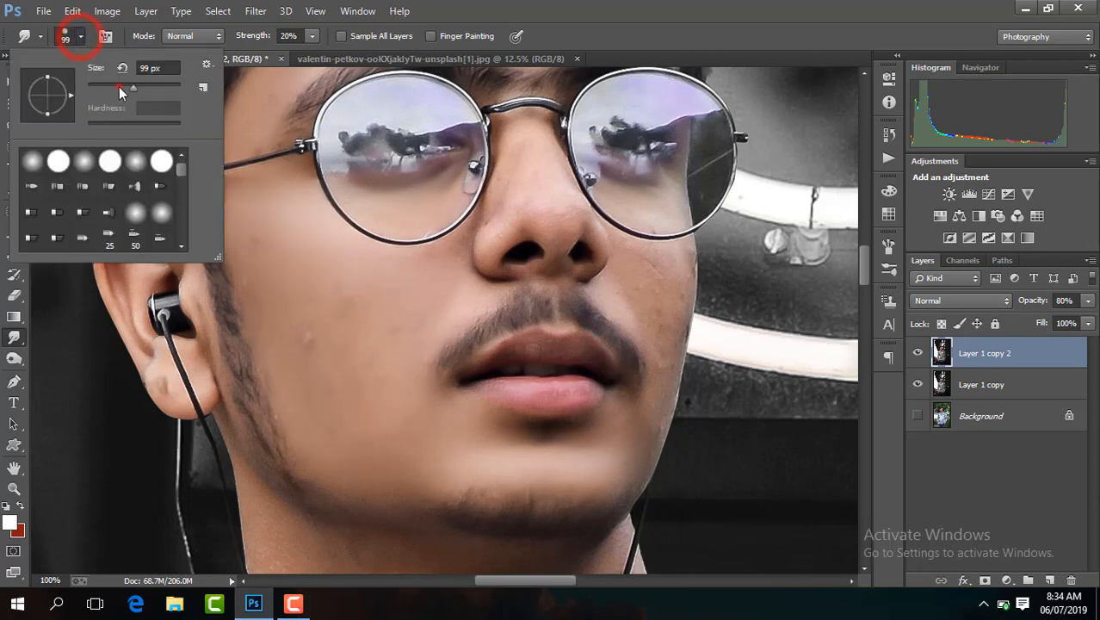
pyautogui.moveTo(119, 92); pyautogui.dragTo(112, 91)
pyautogui.click(552, 211)
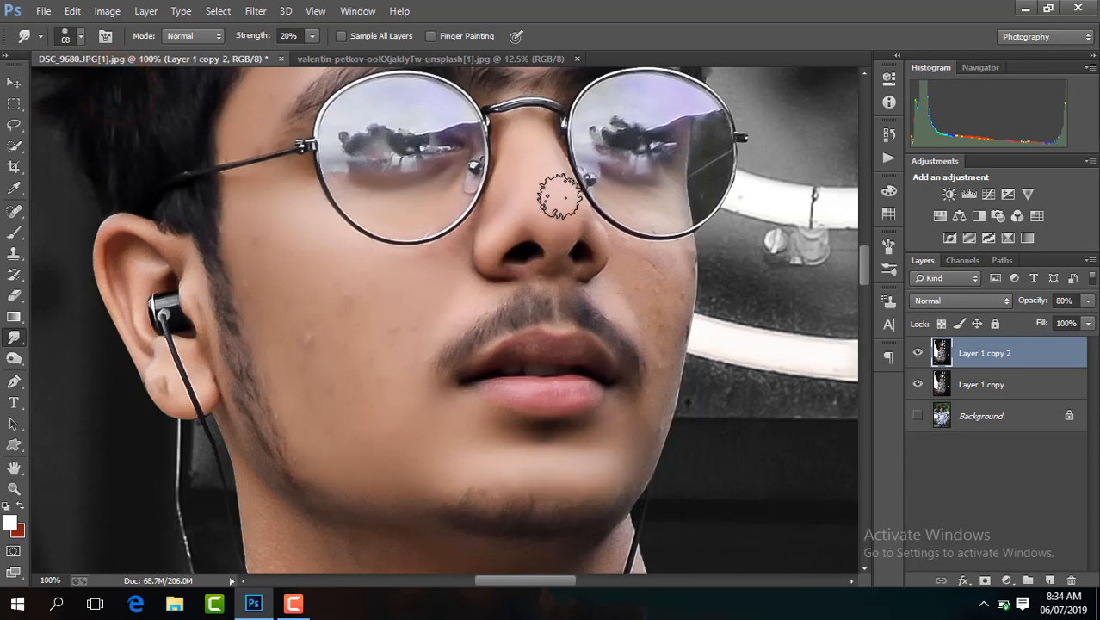
pyautogui.click(435, 278)
pyautogui.click(652, 306)
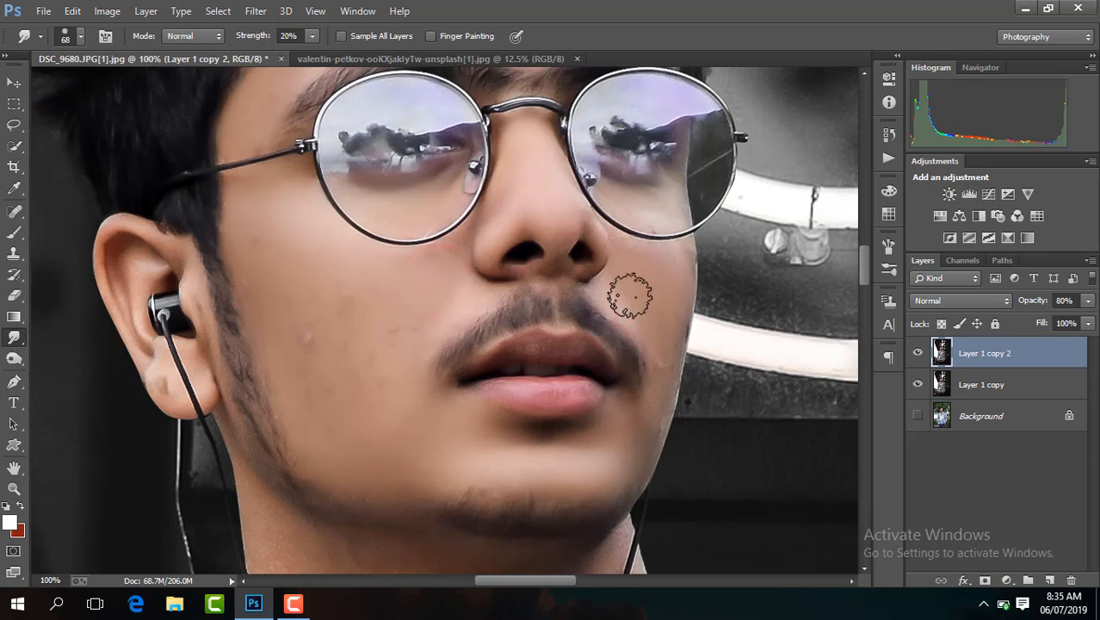
pyautogui.moveTo(618, 449)
pyautogui.mouseDown()
pyautogui.moveTo(641, 429)
pyautogui.moveTo(614, 426)
pyautogui.mouseUp()
pyautogui.moveTo(667, 293); pyautogui.dragTo(644, 295)
# Step: Compare the portrait with and without the retouching by toggling the visibility of Layer 1 copy 2
pyautogui.hotkey('ctrl', '-')
pyautogui.hotkey('ctrl', '-')
pyautogui.hotkey('ctrl', '-')
pyautogui.hotkey('ctrl', '-')
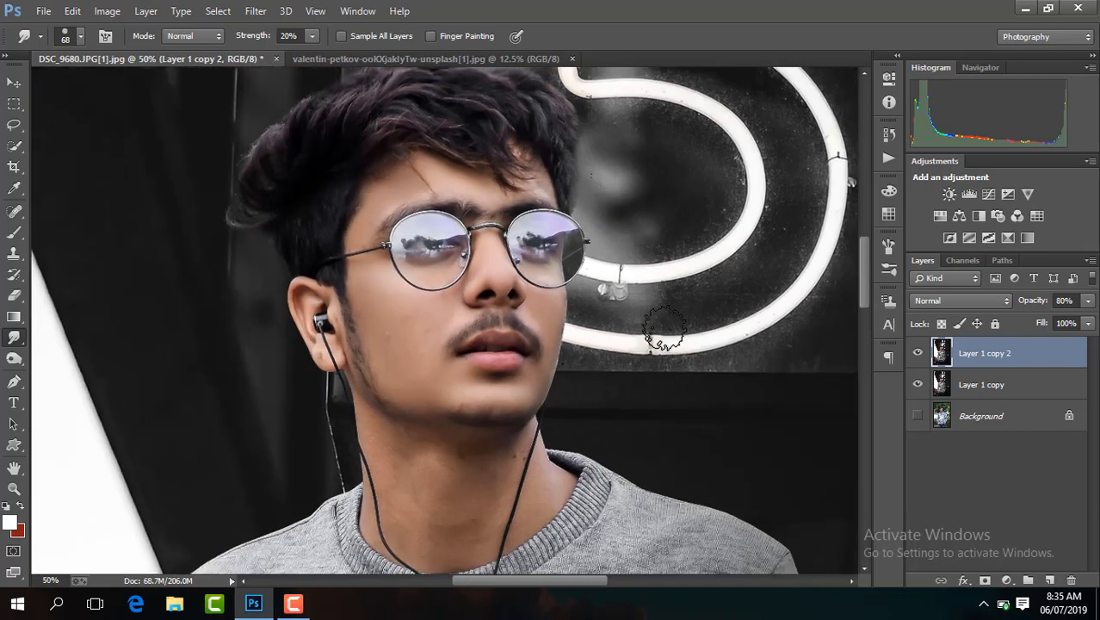
pyautogui.click(917, 354)
pyautogui.click(918, 353)
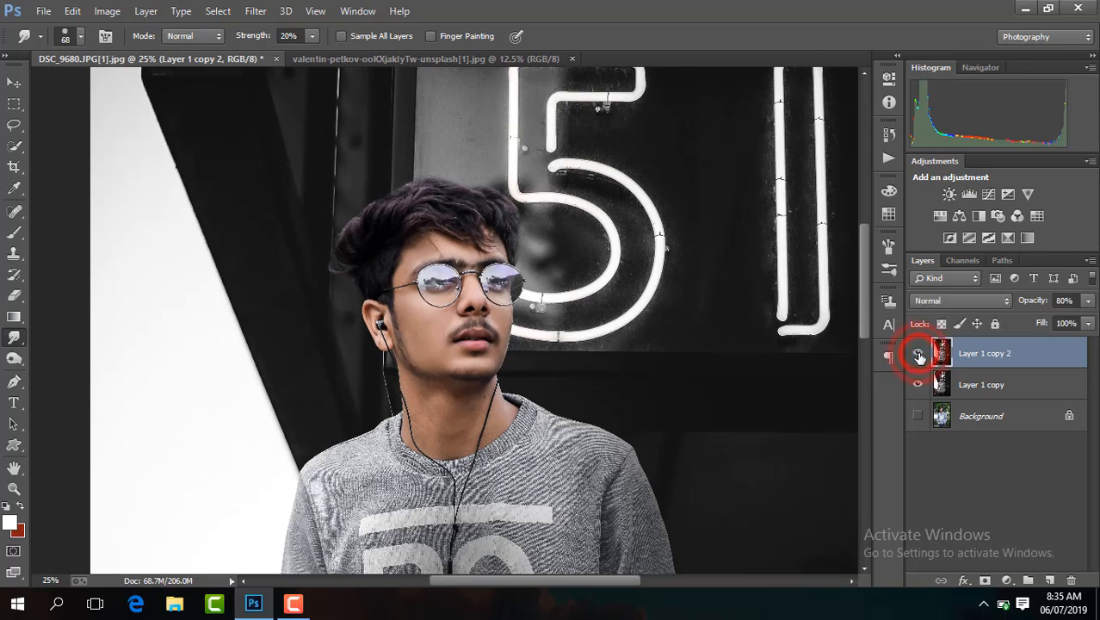
# Step: Smooth the skin of the ear and earlobe around the earphone with the 68 px Smudge tool
pyautogui.hotkey('ctrl', '+')
pyautogui.hotkey('ctrl', '+')
pyautogui.hotkey('ctrl', '+')
pyautogui.moveTo(862, 275)
pyautogui.mouseDown()
pyautogui.moveTo(861, 302)
pyautogui.moveTo(860, 278)
pyautogui.mouseUp()
pyautogui.hotkey('ctrl', '+')
pyautogui.moveTo(162, 285); pyautogui.dragTo(192, 373)
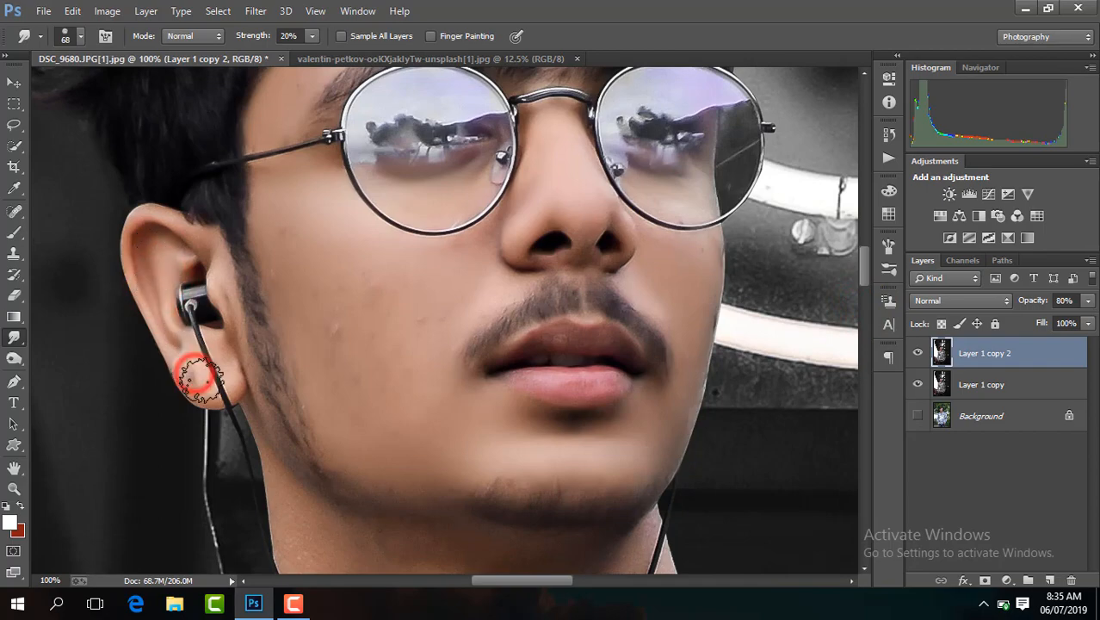
# Step: Enlarge the Smudge brush to 135 px and smooth the skin across the front of the neck
pyautogui.moveTo(862, 274); pyautogui.dragTo(865, 310)
pyautogui.click(79, 36)
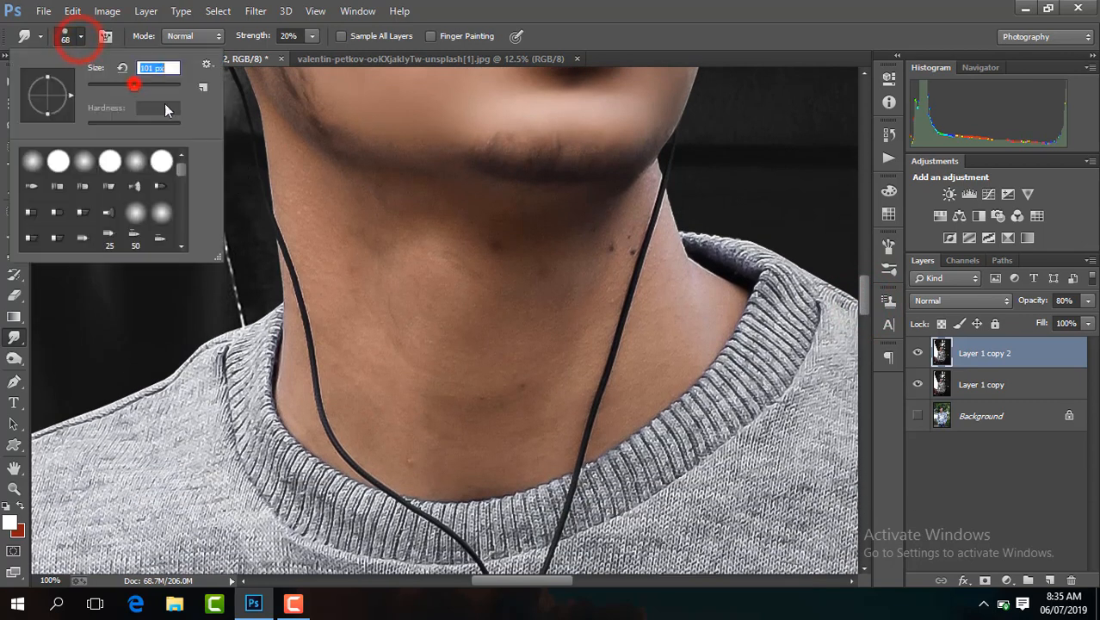
pyautogui.click(412, 388)
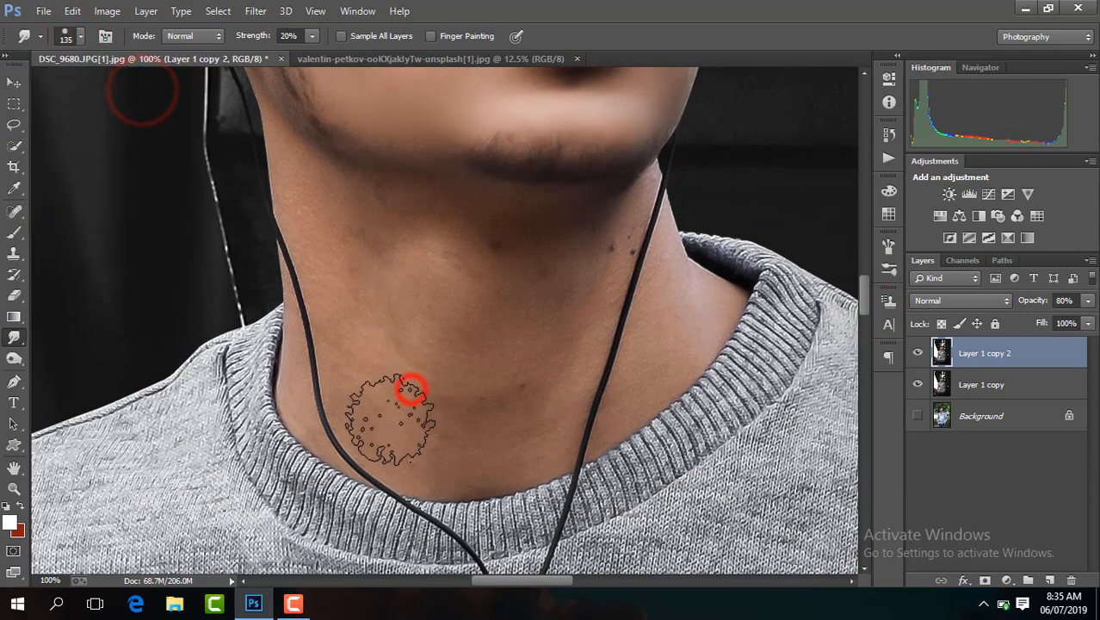
pyautogui.moveTo(341, 218)
pyautogui.mouseDown()
pyautogui.moveTo(362, 300)
pyautogui.moveTo(355, 272)
pyautogui.moveTo(428, 236)
pyautogui.moveTo(503, 262)
pyautogui.moveTo(531, 285)
pyautogui.moveTo(599, 232)
pyautogui.moveTo(540, 382)
pyautogui.moveTo(575, 317)
pyautogui.moveTo(427, 429)
pyautogui.moveTo(533, 430)
pyautogui.moveTo(454, 305)
pyautogui.moveTo(382, 326)
pyautogui.moveTo(382, 391)
pyautogui.moveTo(483, 453)
pyautogui.moveTo(392, 278)
pyautogui.moveTo(472, 255)
pyautogui.mouseUp()
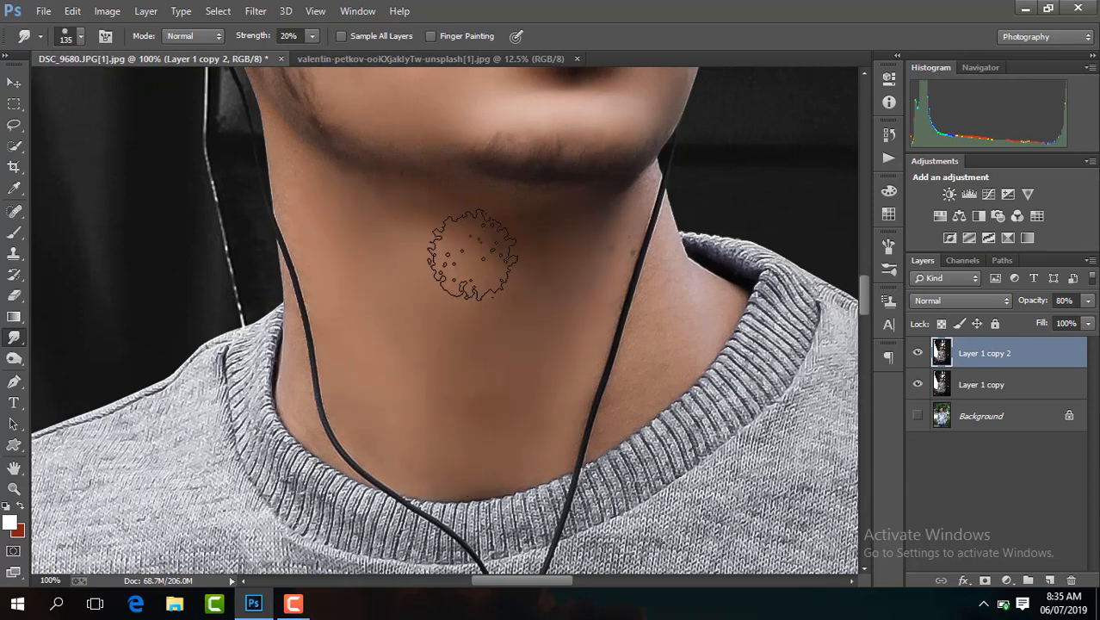
# Step: Reduce the Smudge brush to 85 px and smooth the neck on both sides of the earphone cable near the collar
pyautogui.click(81, 38)
pyautogui.moveTo(118, 87); pyautogui.dragTo(117, 87)
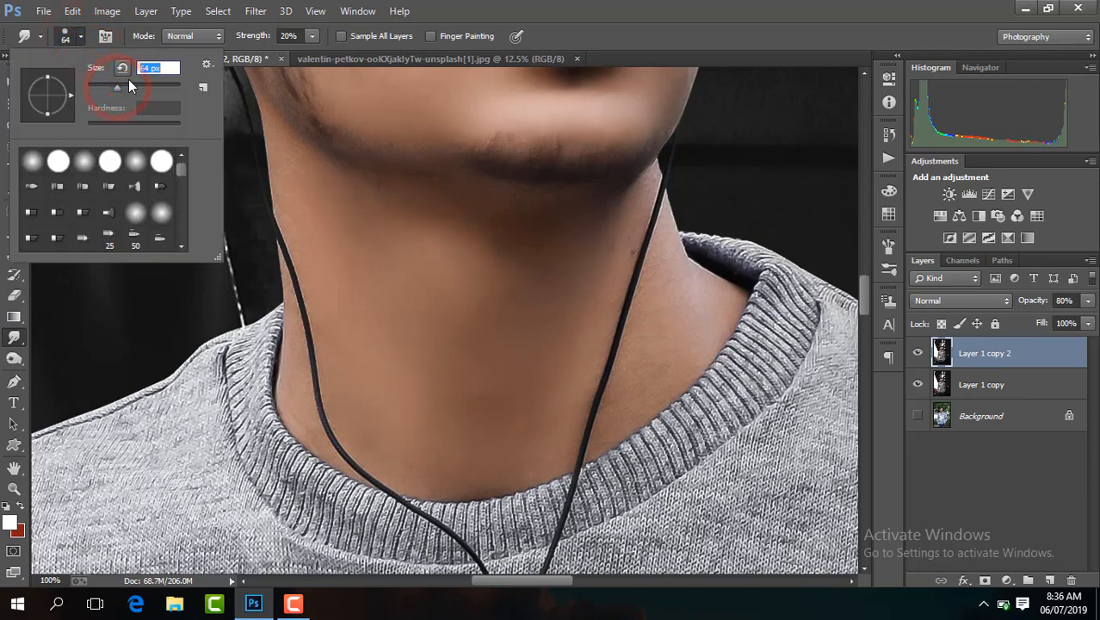
pyautogui.click(126, 86)
pyautogui.moveTo(680, 346)
pyautogui.mouseDown()
pyautogui.moveTo(674, 281)
pyautogui.moveTo(644, 390)
pyautogui.mouseUp()
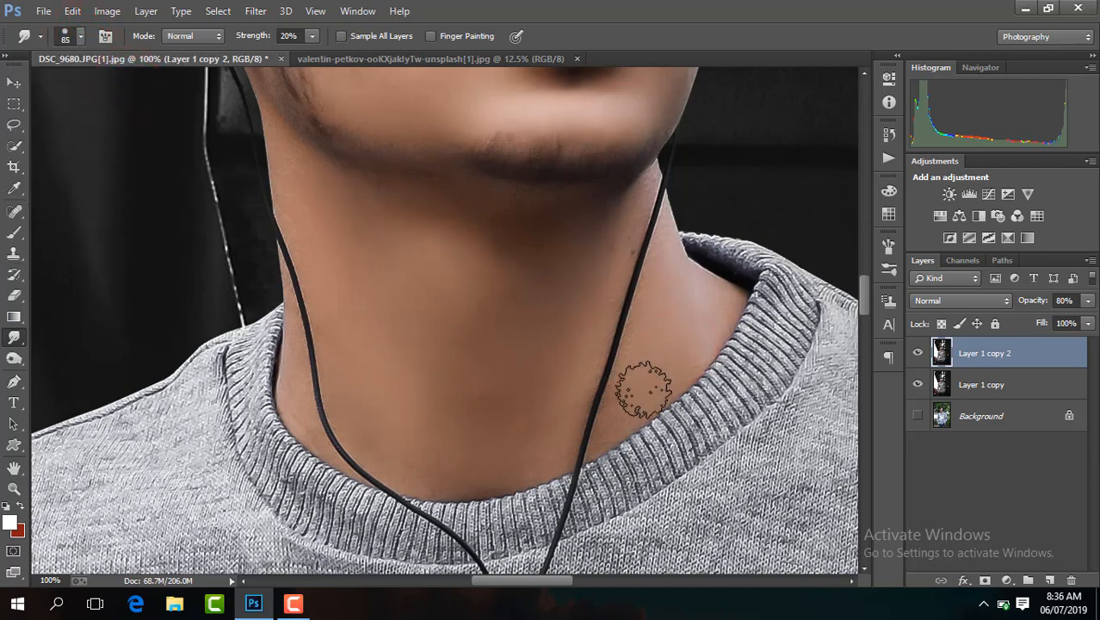
pyautogui.moveTo(546, 369)
pyautogui.mouseDown()
pyautogui.moveTo(597, 285)
pyautogui.moveTo(603, 236)
pyautogui.mouseUp()
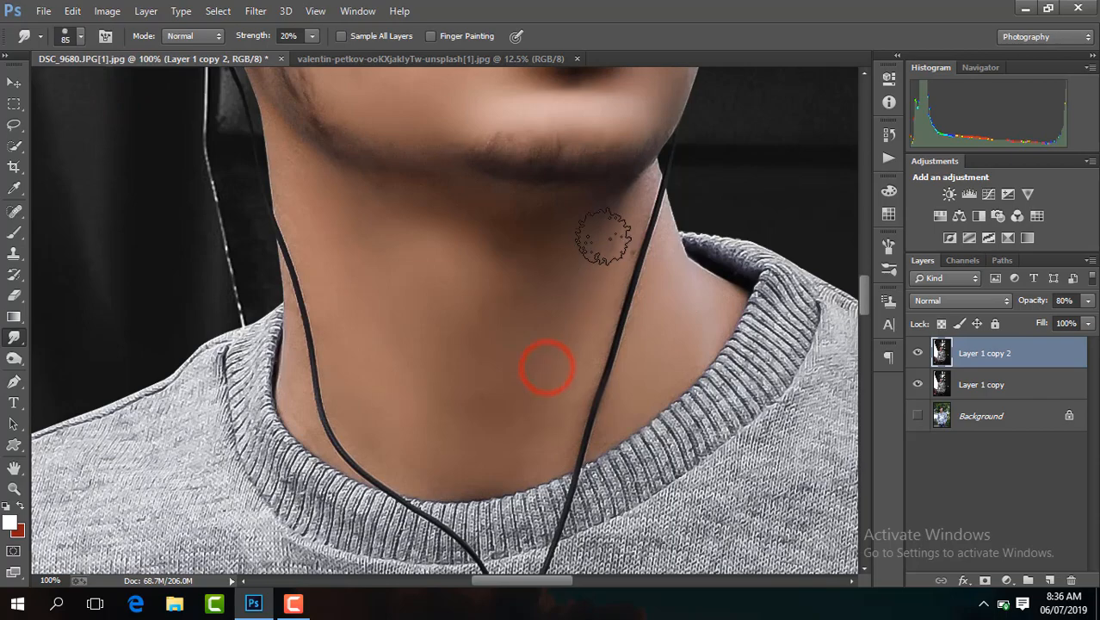
# Step: Check the neck and face retouching at full-figure view by hiding and showing Layer 1 copy 2
pyautogui.hotkey('ctrl', '-')
pyautogui.hotkey('ctrl', '-')
pyautogui.hotkey('ctrl', '-')
pyautogui.hotkey('ctrl', '-')
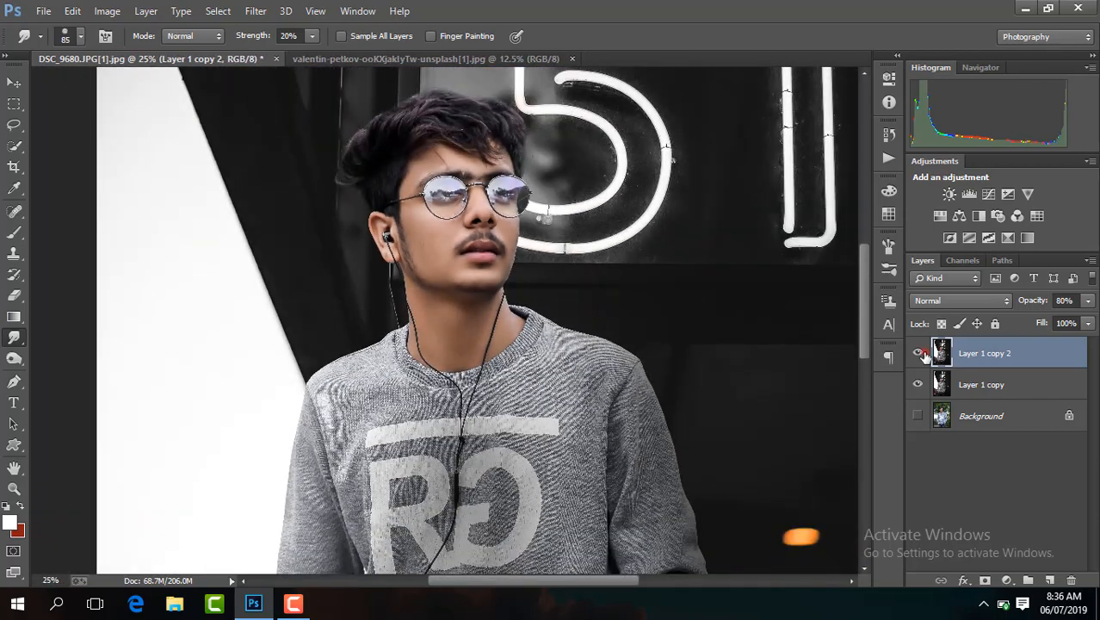
pyautogui.click(921, 354)
pyautogui.click(921, 354)
# Step: Flatten the image, discarding the hidden layers, and duplicate the flattened background onto a new layer
pyautogui.hotkey('ctrl', '-')
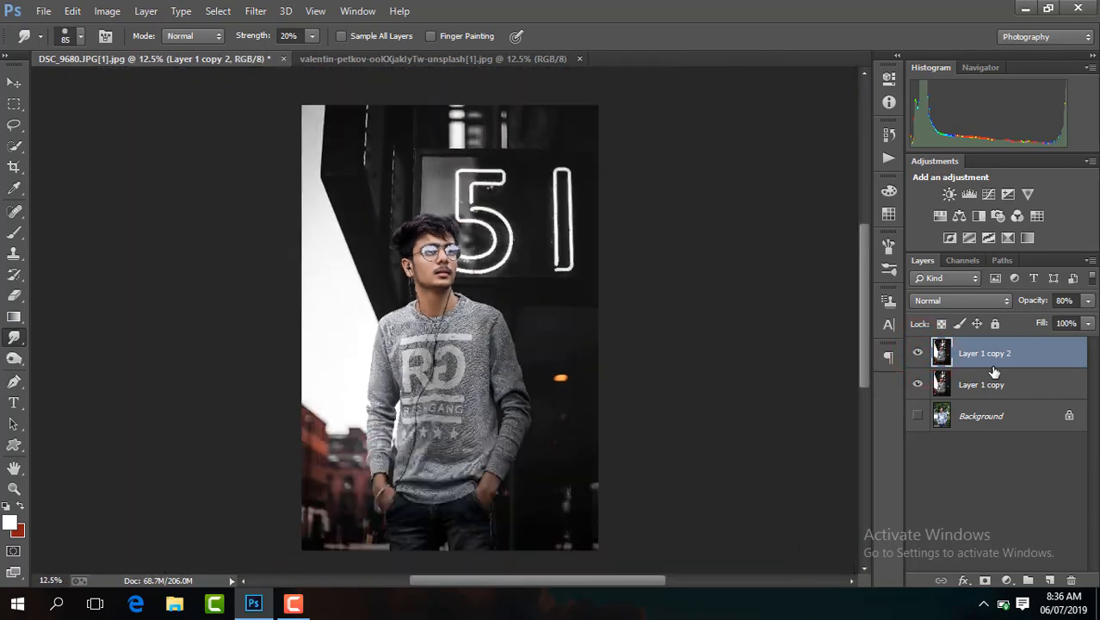
pyautogui.hotkey('ctrl', '-')
pyautogui.rightClick(992, 368)
pyautogui.click(748, 496)
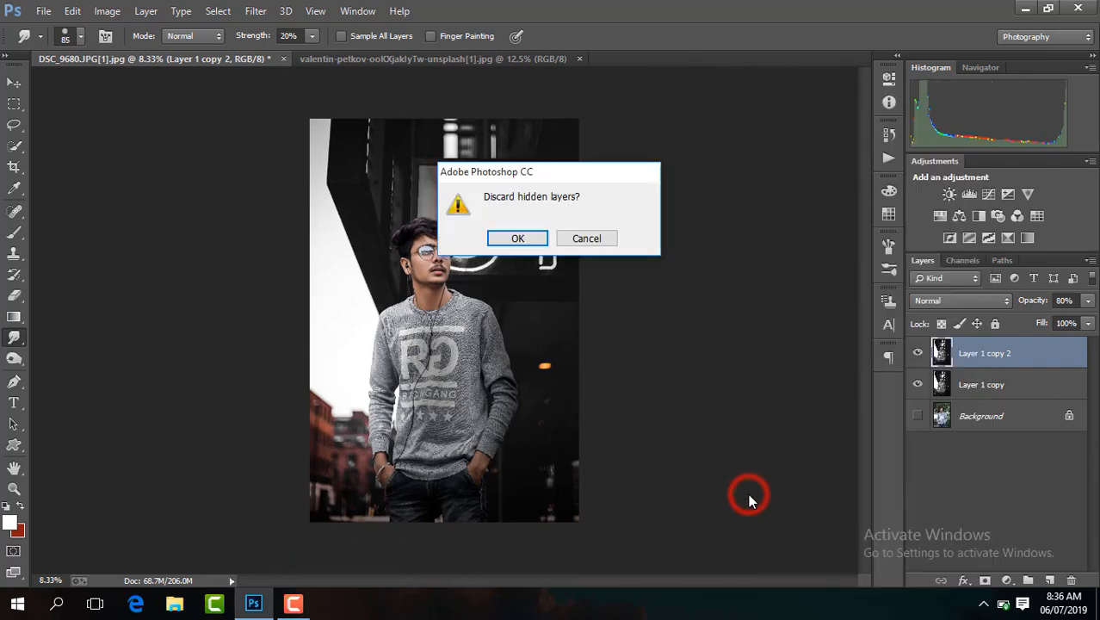
pyautogui.press('Return')
pyautogui.hotkey('ctrl', 'j')
# Step: Set Layer 1 to 60% opacity and blend the skin of the cheek beside the earphone with a 153 px Mixer Brush
pyautogui.hotkey('ctrl', '+')
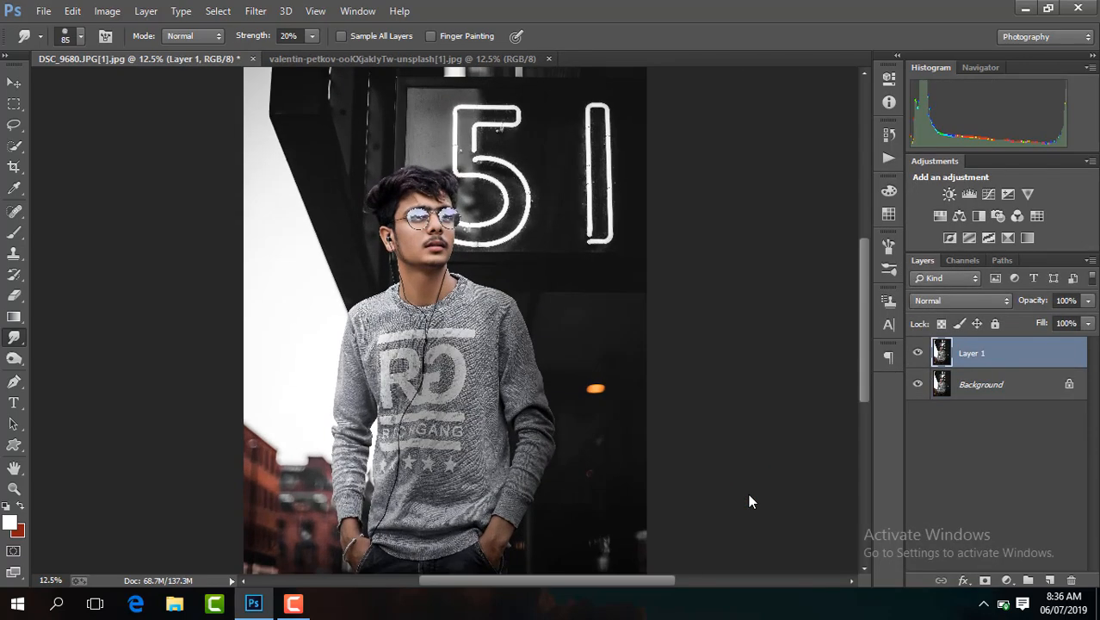
pyautogui.hotkey('ctrl', '+')
pyautogui.moveTo(864, 365); pyautogui.dragTo(851, 310)
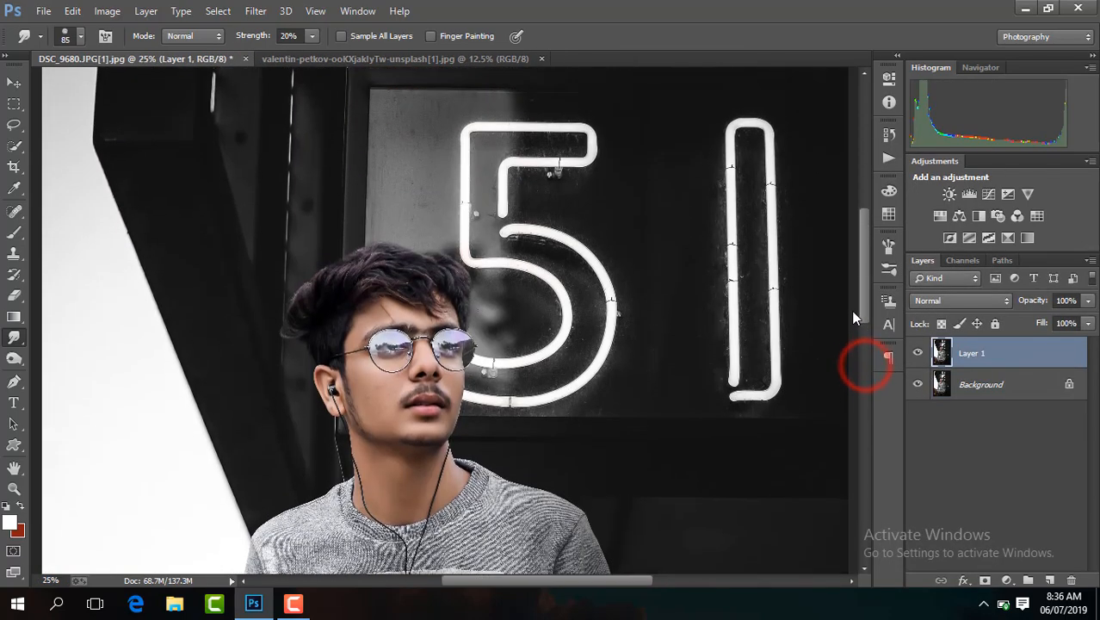
pyautogui.hotkey('ctrl', '+')
pyautogui.hotkey('ctrl', '+')
pyautogui.hotkey('ctrl', '+')
pyautogui.hotkey('ctrl', '+')
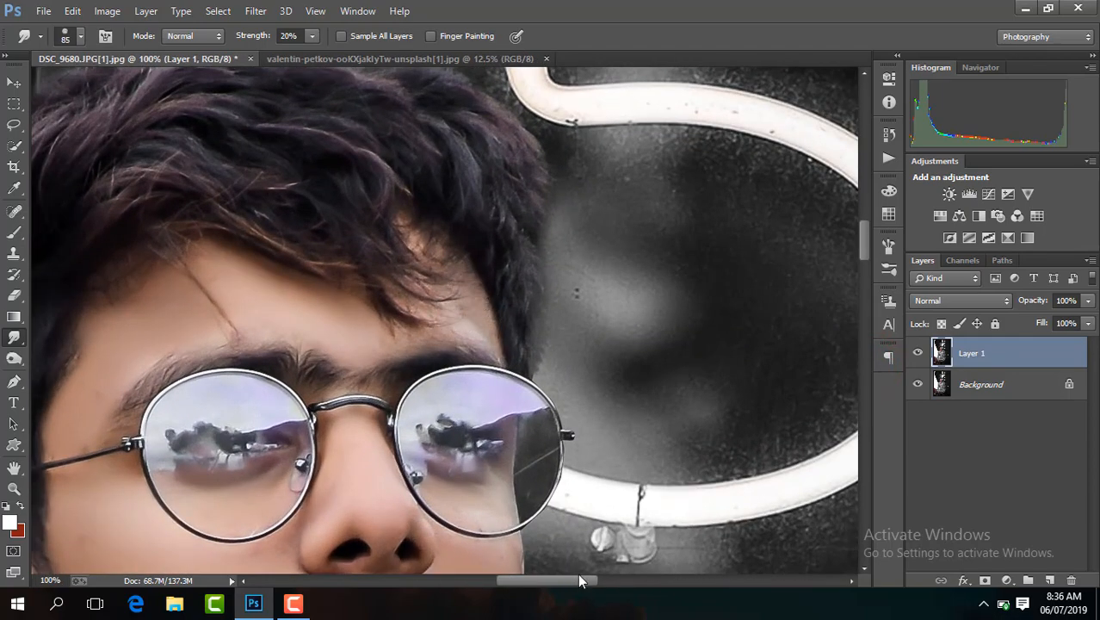
pyautogui.moveTo(591, 580); pyautogui.dragTo(567, 582)
pyautogui.moveTo(862, 248); pyautogui.dragTo(863, 271)
pyautogui.rightClick(19, 235)
pyautogui.click(86, 277)
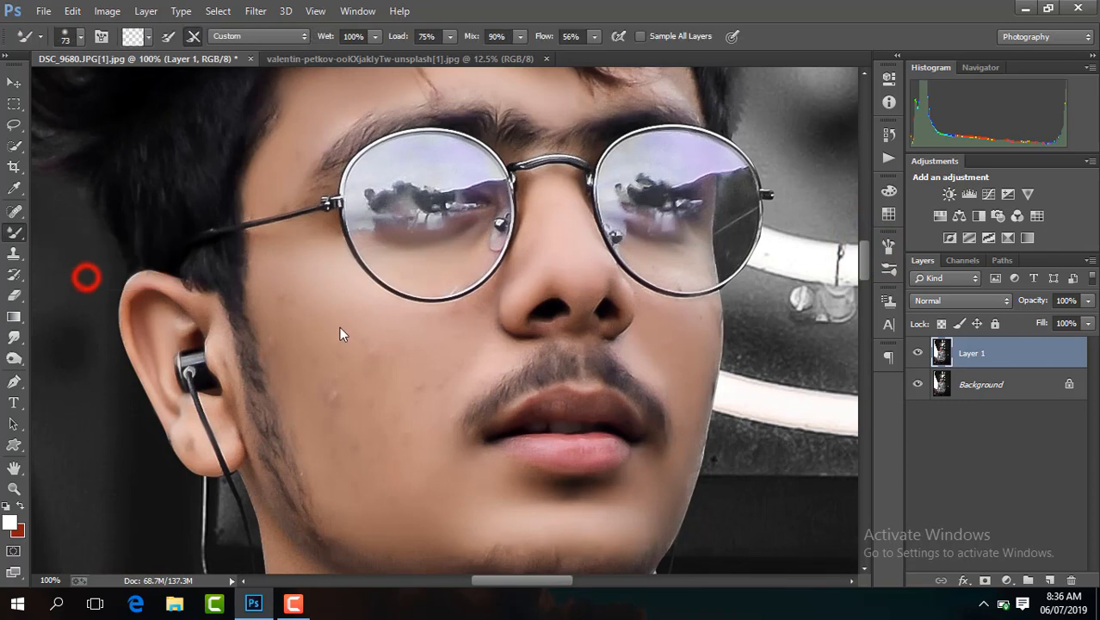
pyautogui.click(80, 36)
pyautogui.click(146, 88)
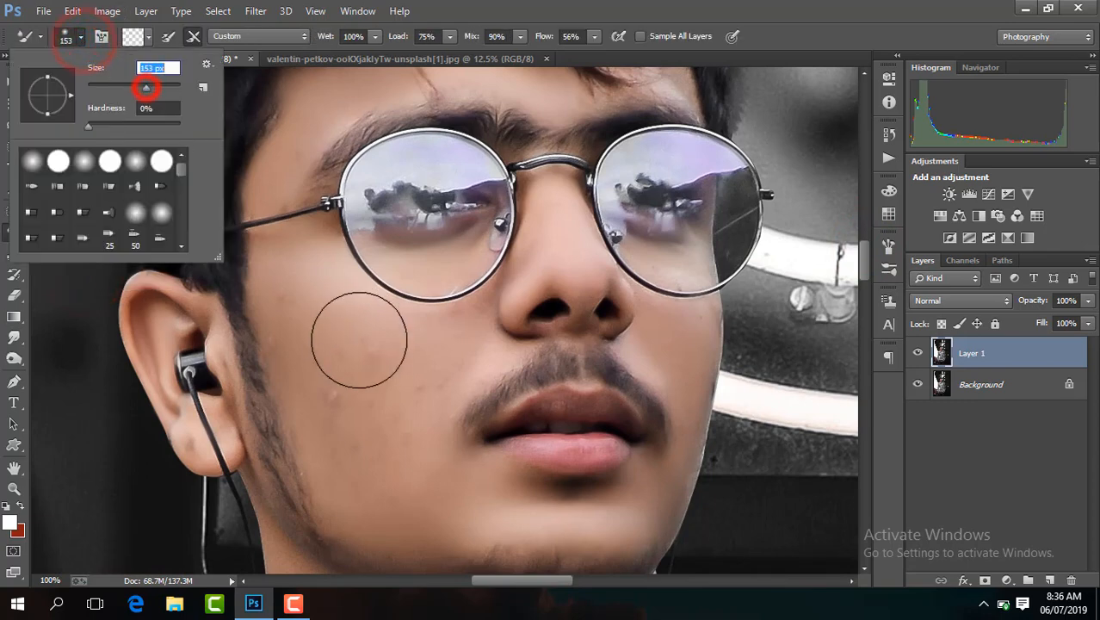
pyautogui.click(1075, 299)
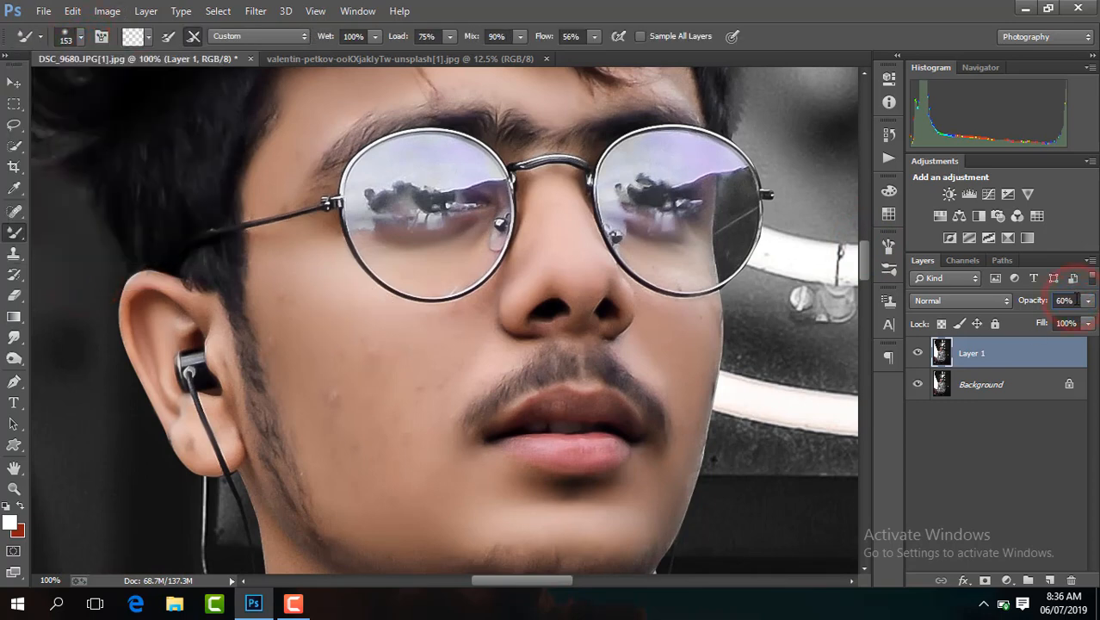
pyautogui.click(383, 361)
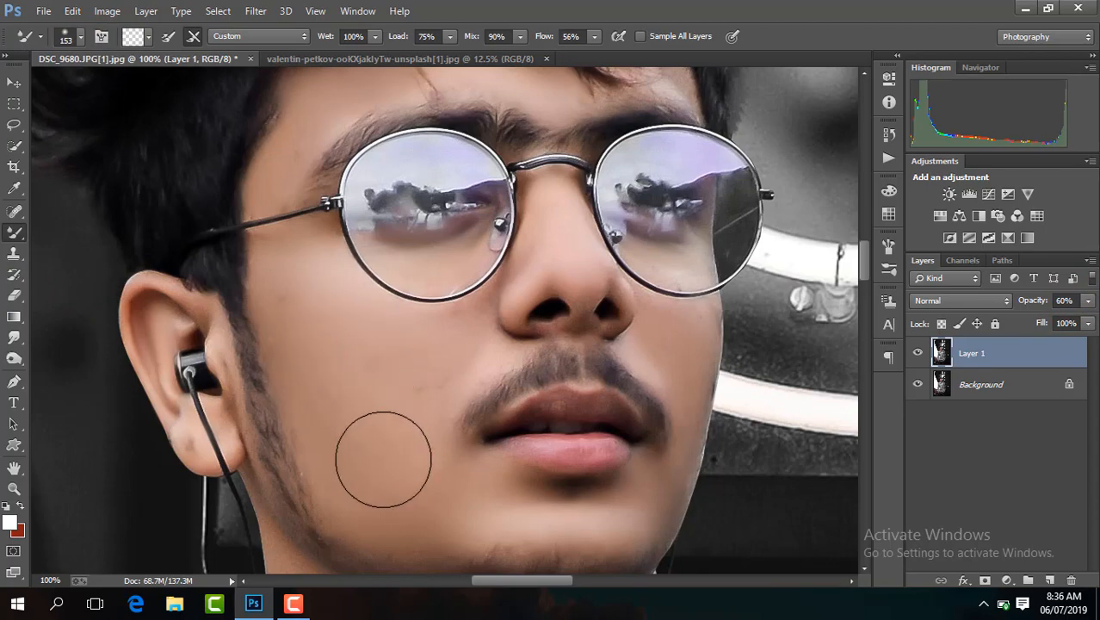
pyautogui.click(357, 346)
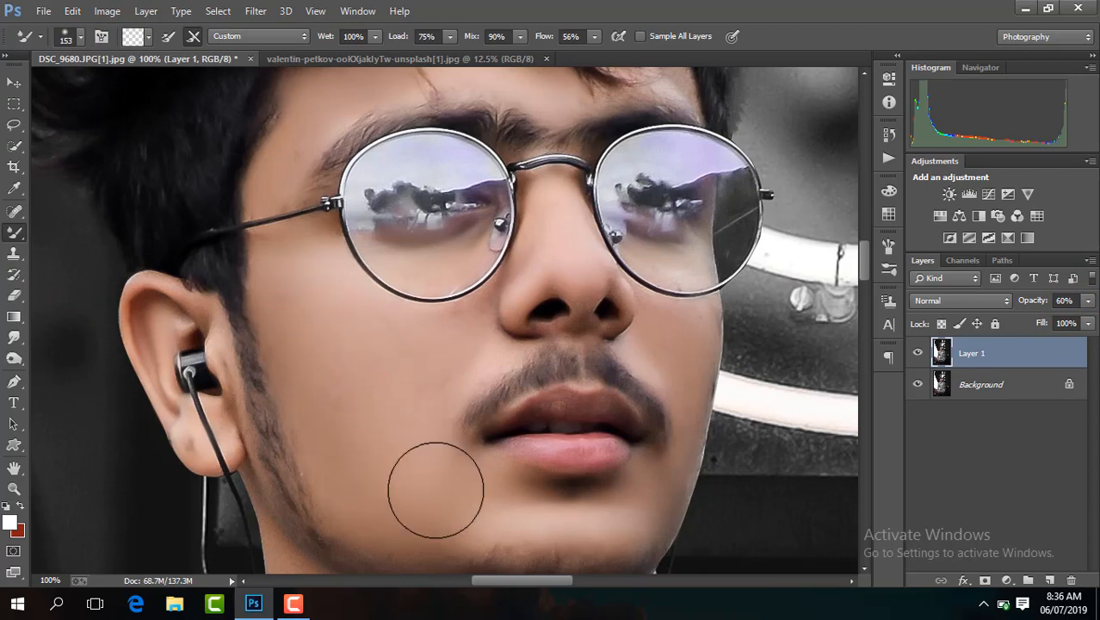
# Step: Blend the skin tones across the neck with the 153 px Mixer Brush
pyautogui.moveTo(861, 266); pyautogui.dragTo(861, 300)
pyautogui.click(390, 322)
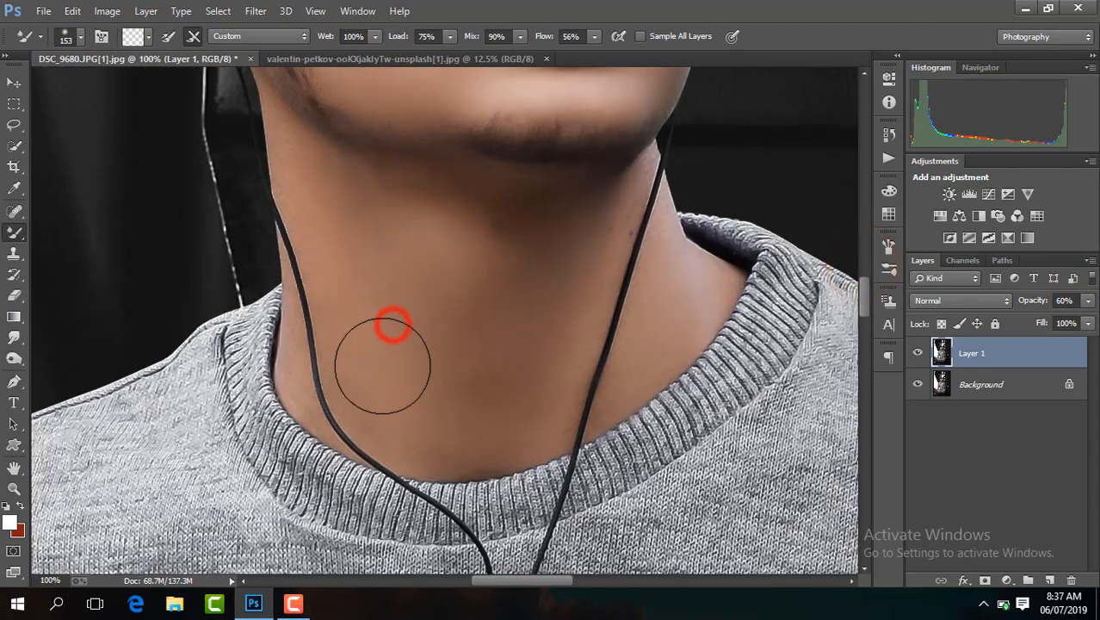
pyautogui.click(397, 218)
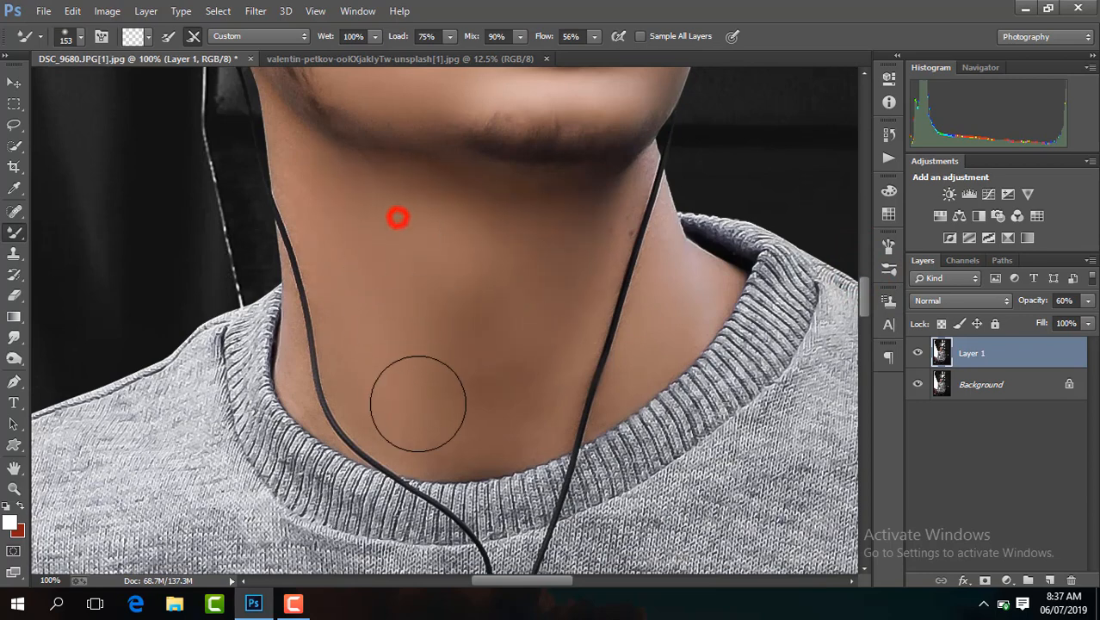
pyautogui.click(515, 291)
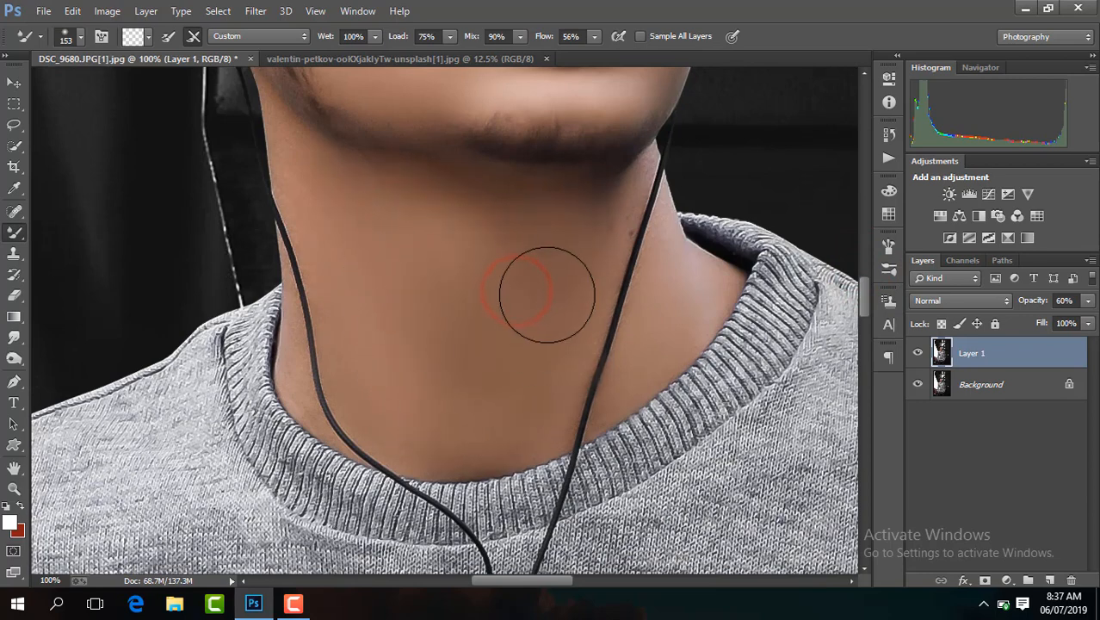
pyautogui.click(547, 294)
# Step: Reduce the Mixer Brush to 103 px and blend the skin along the jaw and below the lower lip
pyautogui.moveTo(863, 315); pyautogui.dragTo(861, 290)
pyautogui.click(79, 37)
pyautogui.click(135, 87)
pyautogui.click(526, 291)
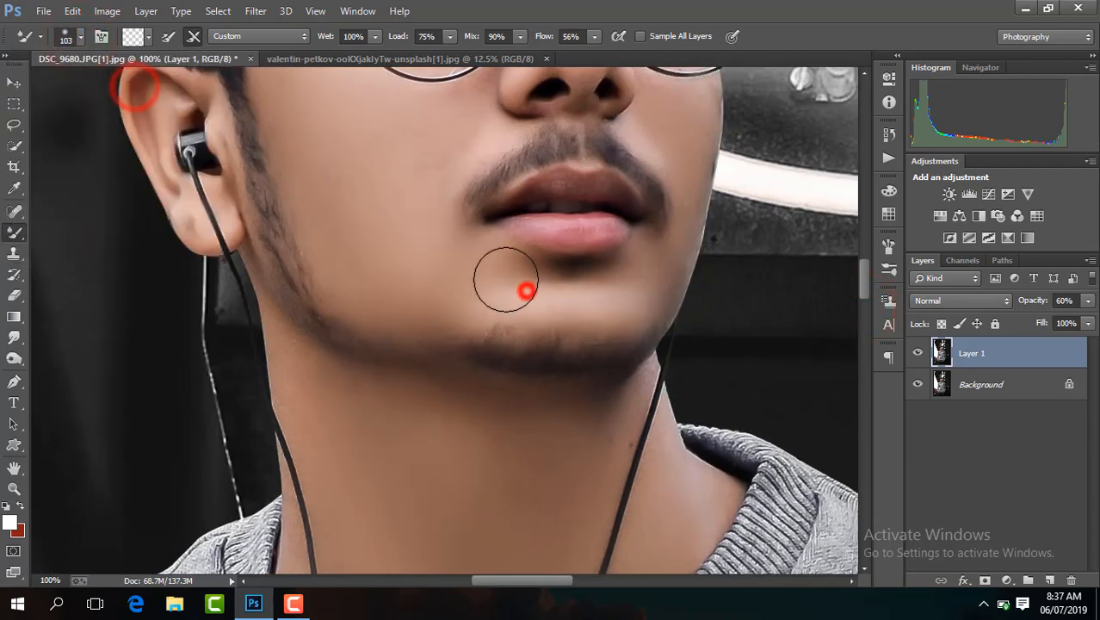
pyautogui.click(360, 265)
pyautogui.click(578, 296)
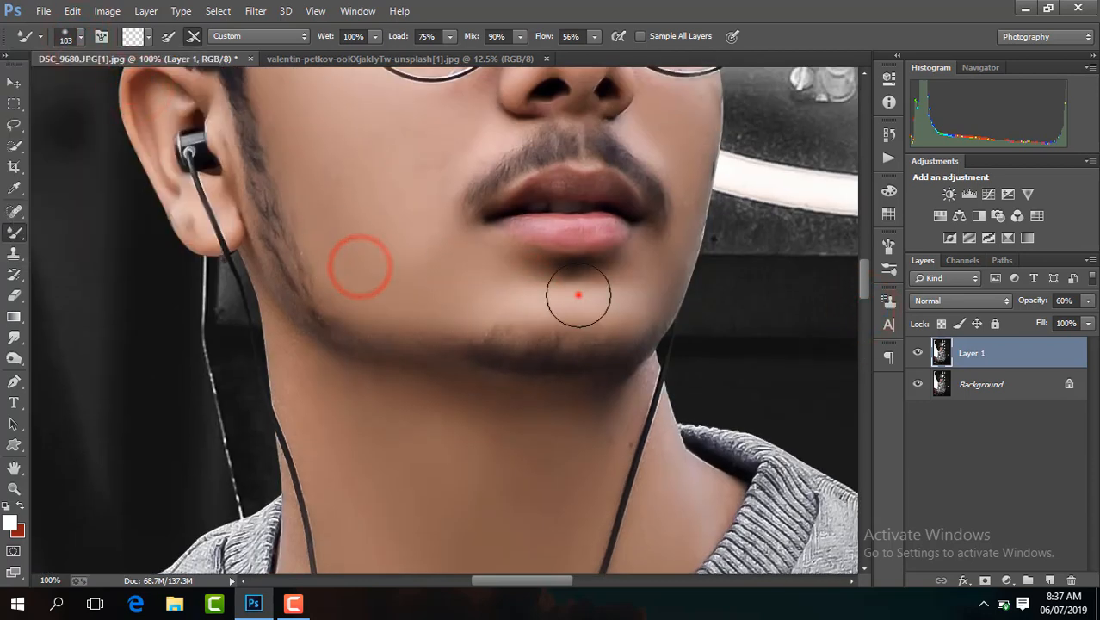
pyautogui.click(625, 300)
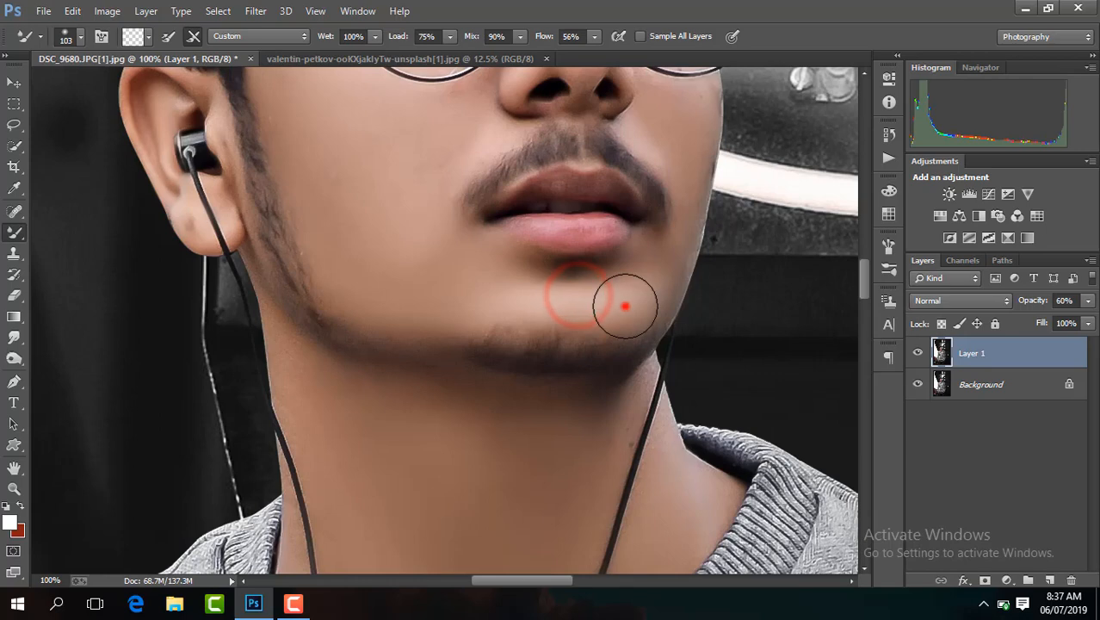
pyautogui.click(533, 297)
# Step: Blend the skin of the cheek between the mouth and the sideburn with the 103 px Mixer Brush
pyautogui.click(437, 253)
pyautogui.click(371, 218)
pyautogui.click(403, 195)
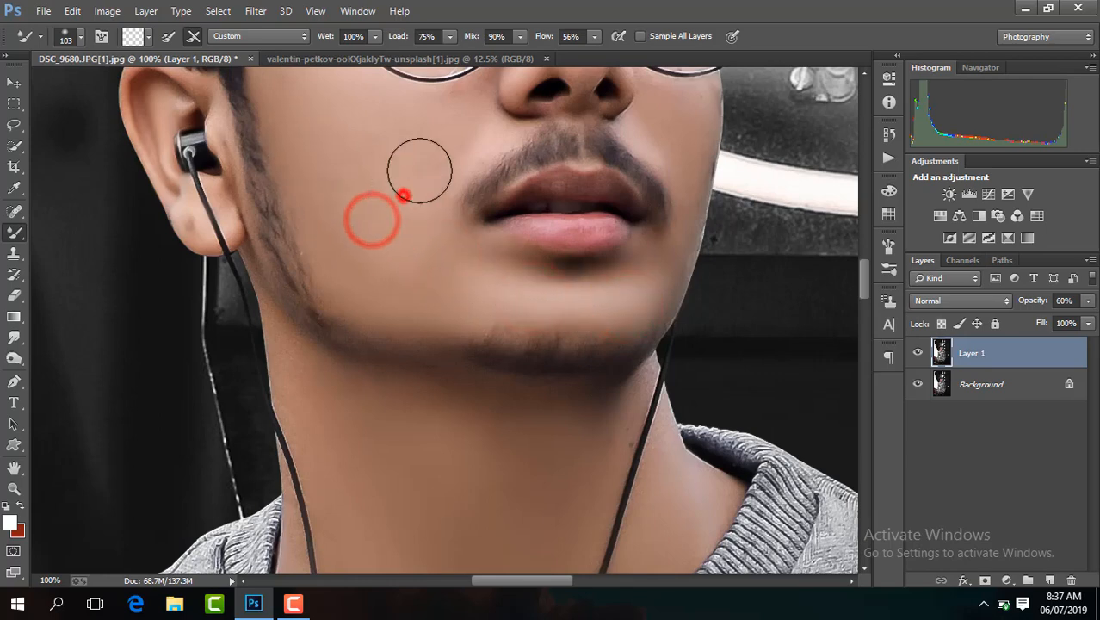
pyautogui.click(432, 172)
pyautogui.click(413, 127)
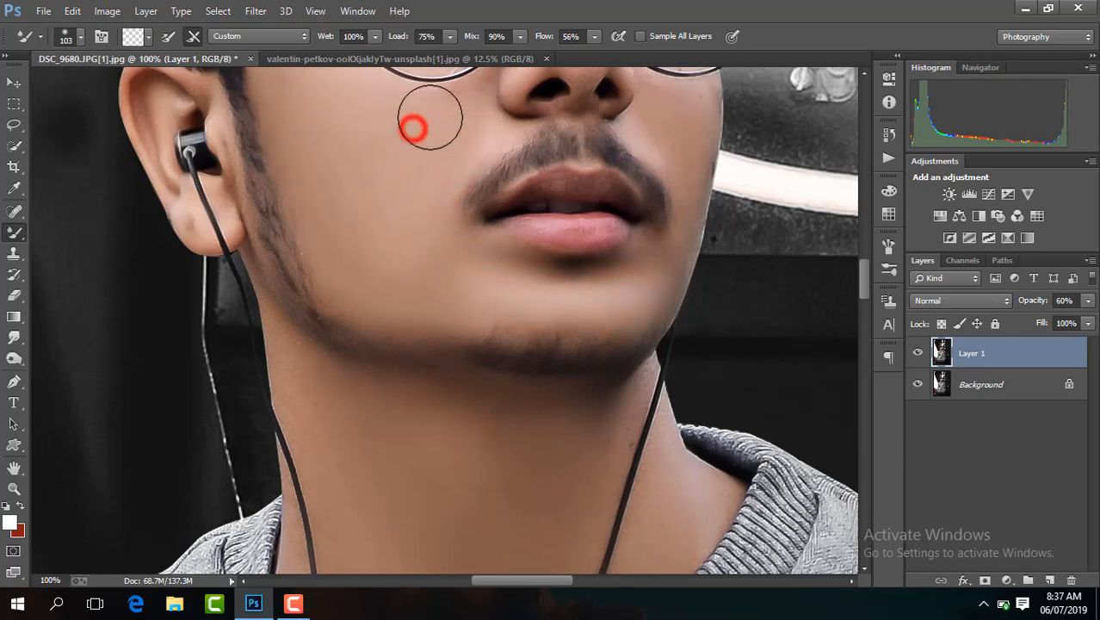
pyautogui.click(432, 165)
# Step: Blend the skin on the far cheek and the far side of the chin, reducing the Mixer Brush to 64 px
pyautogui.moveTo(857, 280); pyautogui.dragTo(858, 263)
pyautogui.click(680, 274)
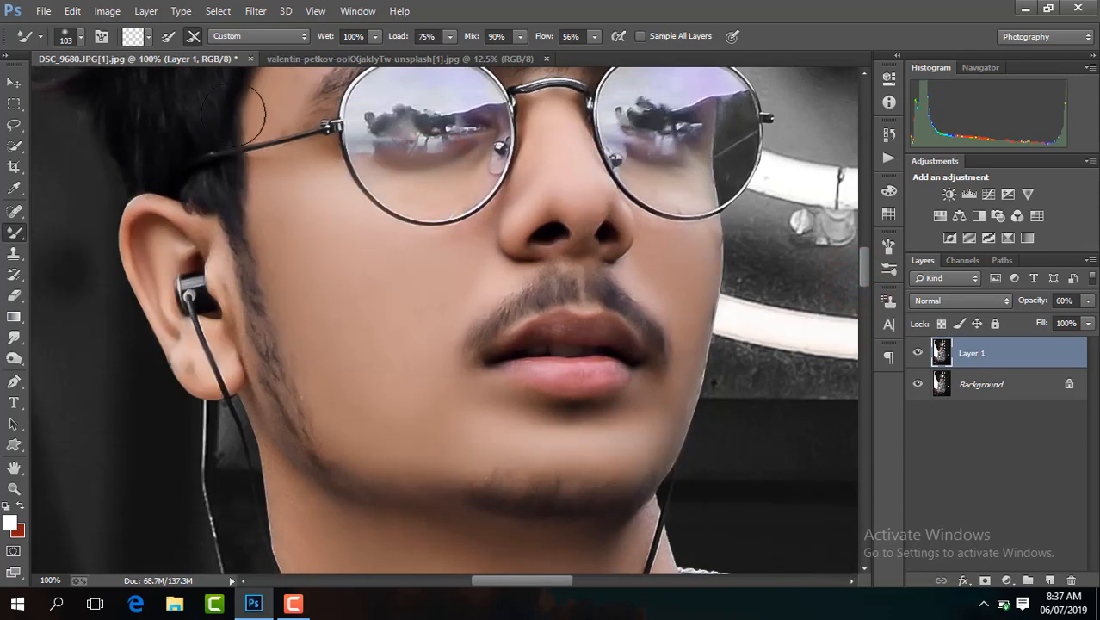
pyautogui.click(80, 37)
pyautogui.click(117, 84)
pyautogui.click(677, 294)
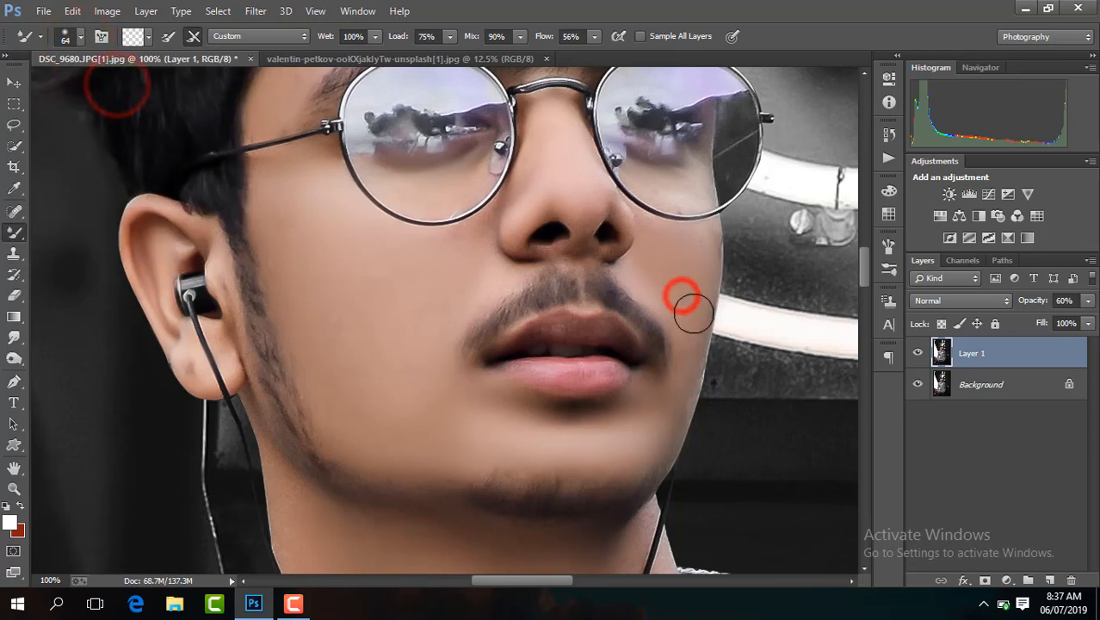
pyautogui.click(694, 271)
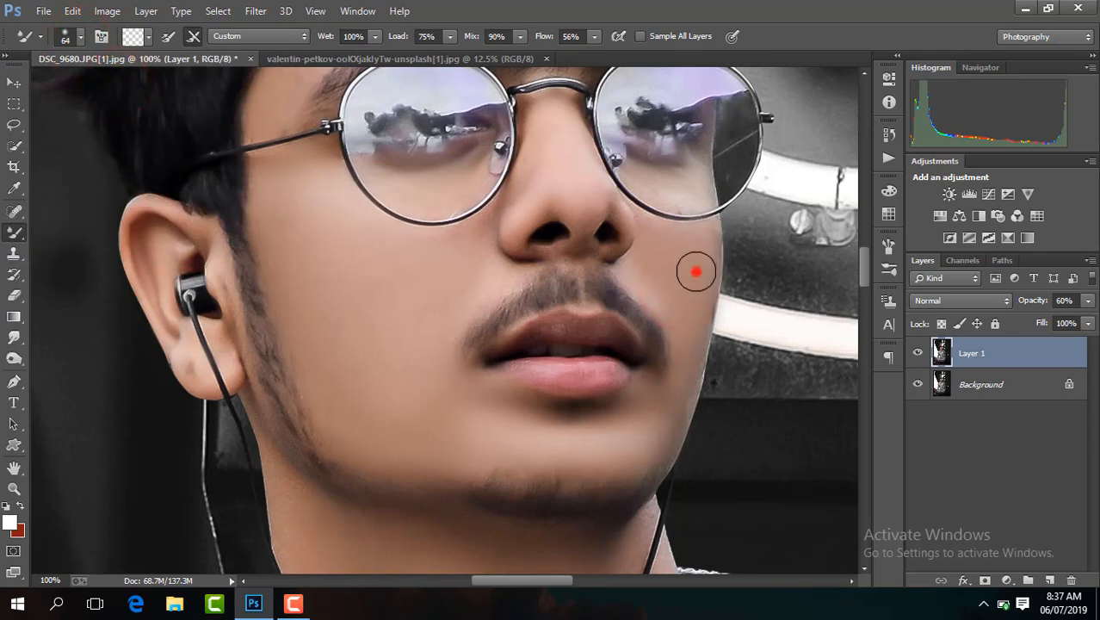
pyautogui.click(652, 421)
pyautogui.click(592, 453)
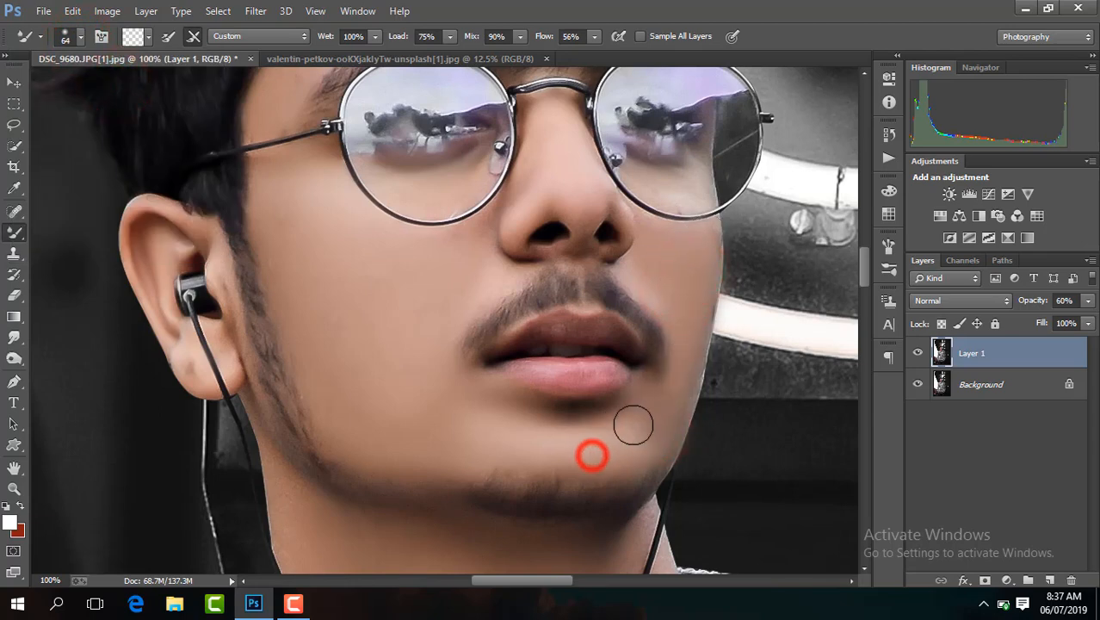
# Step: Enlarge the Mixer Brush to 76 px and blend the skin across the forehead above the eyebrows
pyautogui.moveTo(866, 280); pyautogui.dragTo(864, 265)
pyautogui.click(69, 36)
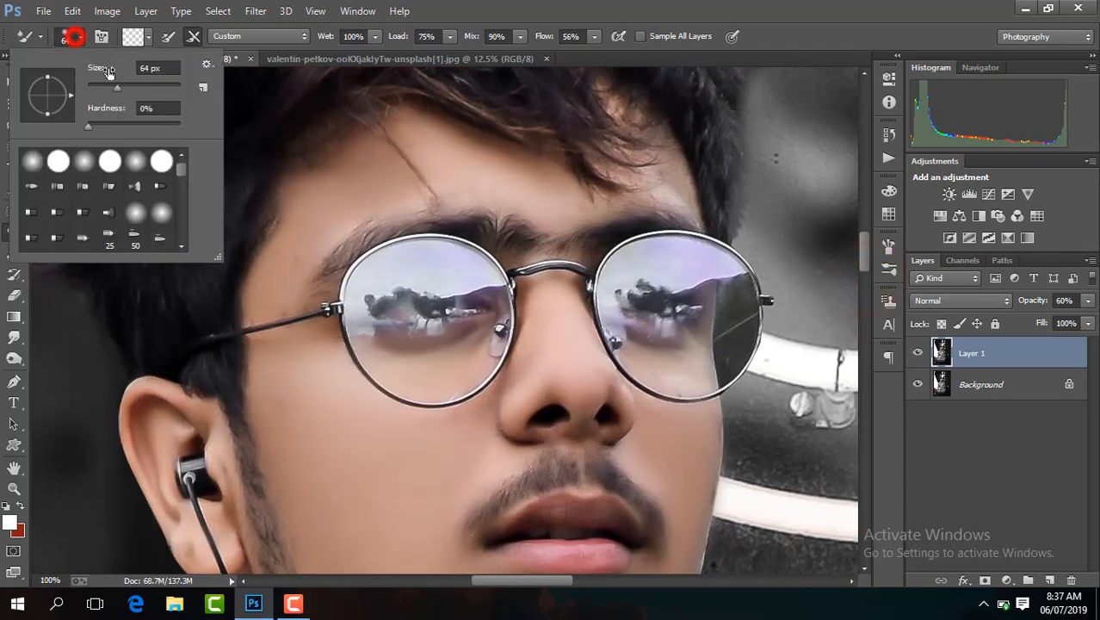
pyautogui.moveTo(110, 76); pyautogui.dragTo(122, 76)
pyautogui.click(486, 181)
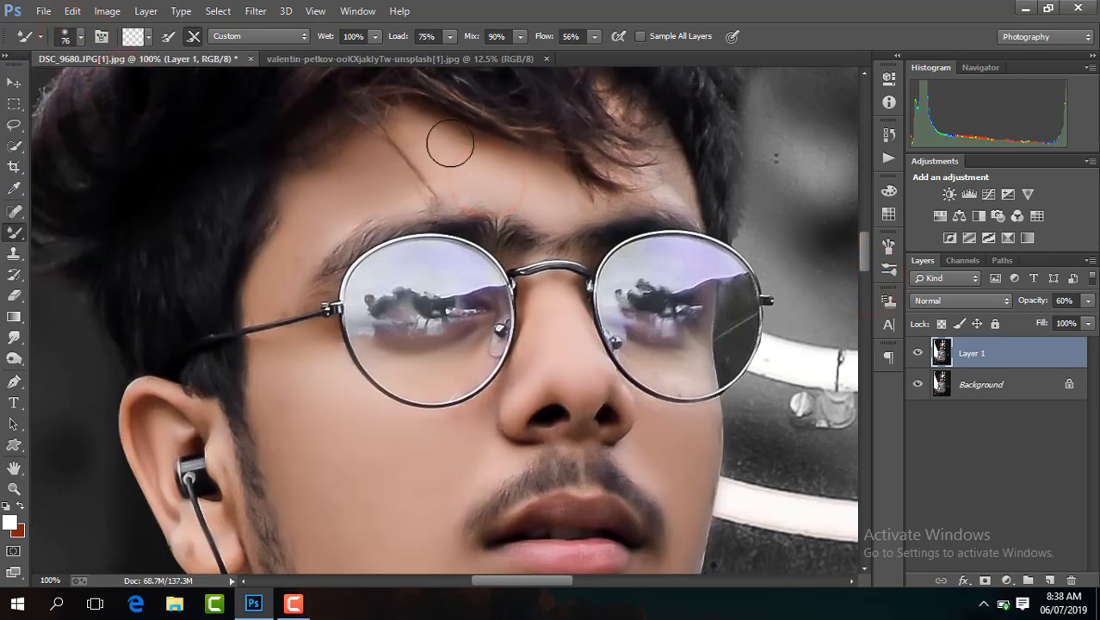
pyautogui.click(488, 177)
pyautogui.click(404, 182)
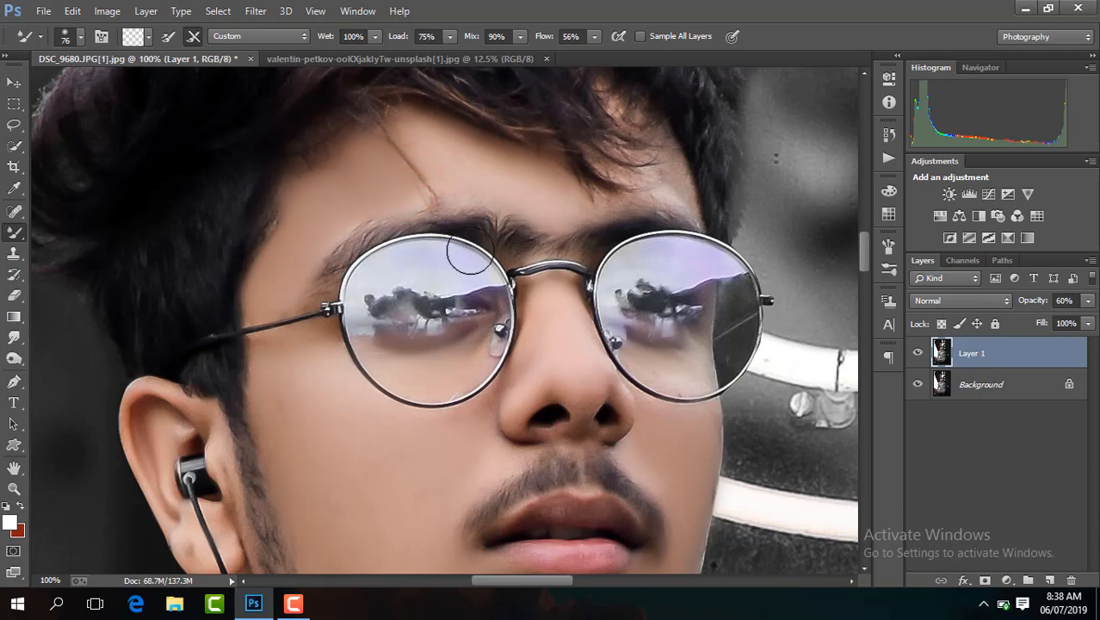
# Step: Blend the skin on the nose, under both eyes behind the lenses and on the far cheek with the 76 px Mixer Brush
pyautogui.moveTo(565, 360)
pyautogui.mouseDown()
pyautogui.moveTo(579, 385)
pyautogui.moveTo(563, 331)
pyautogui.moveTo(539, 369)
pyautogui.mouseUp()
pyautogui.moveTo(416, 359)
pyautogui.mouseDown()
pyautogui.moveTo(455, 357)
pyautogui.moveTo(437, 368)
pyautogui.moveTo(450, 368)
pyautogui.mouseUp()
pyautogui.moveTo(676, 360); pyautogui.dragTo(648, 386)
pyautogui.click(668, 456)
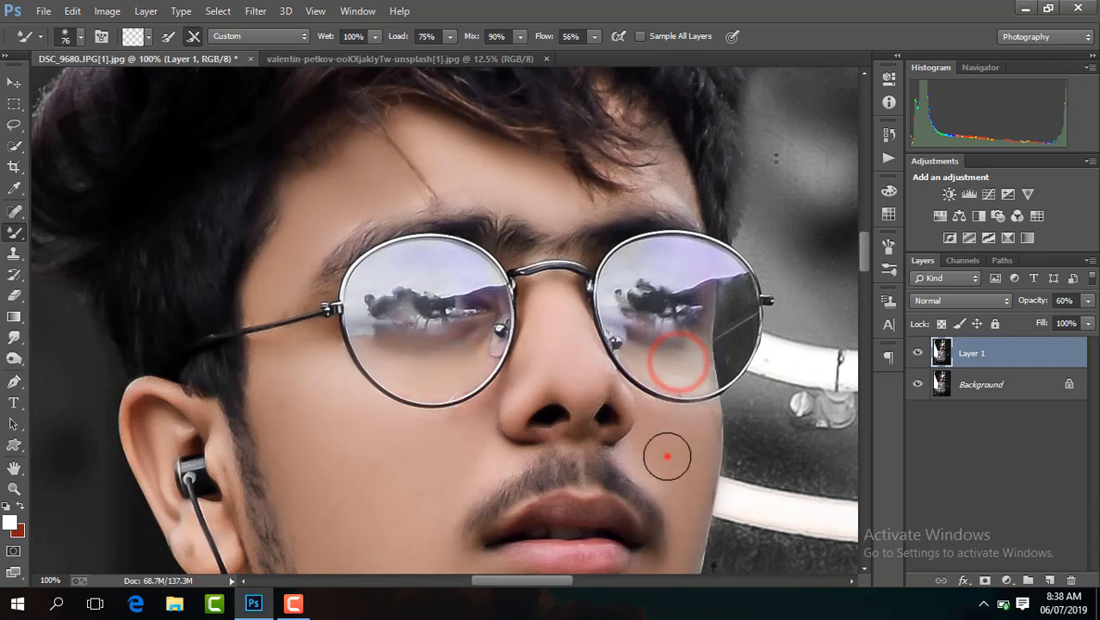
# Step: Compare the portrait with and without the retouched Layer 1, and merge all visible layers
pyautogui.hotkey('ctrl', '-')
pyautogui.hotkey('ctrl', '-')
pyautogui.hotkey('ctrl', '-')
pyautogui.hotkey('ctrl', '-')
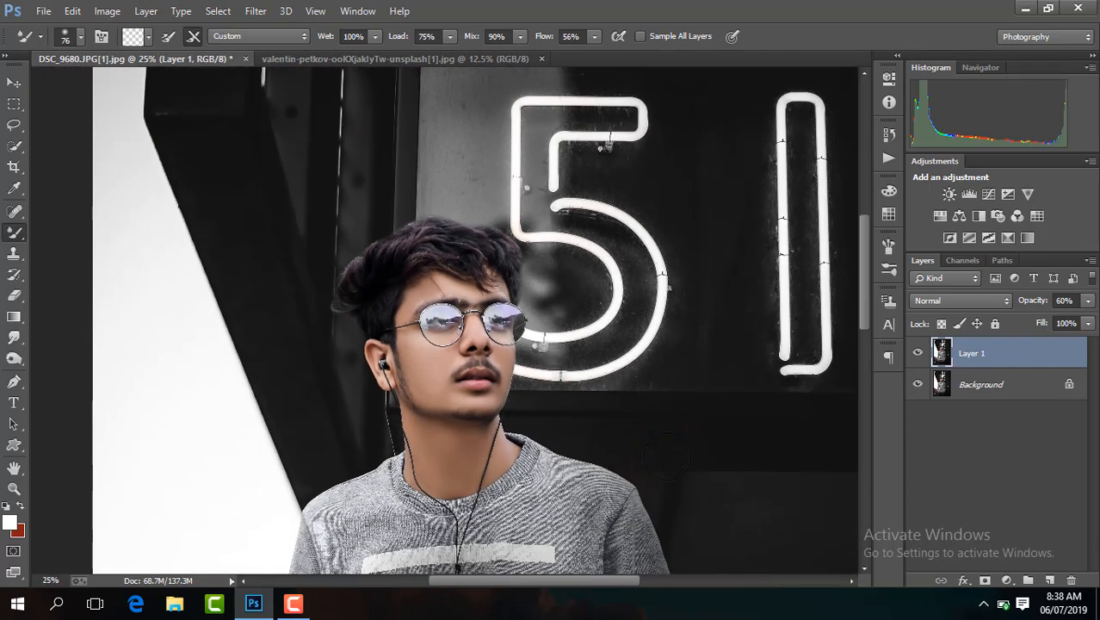
pyautogui.click(918, 353)
pyautogui.click(918, 353)
pyautogui.rightClick(1017, 365)
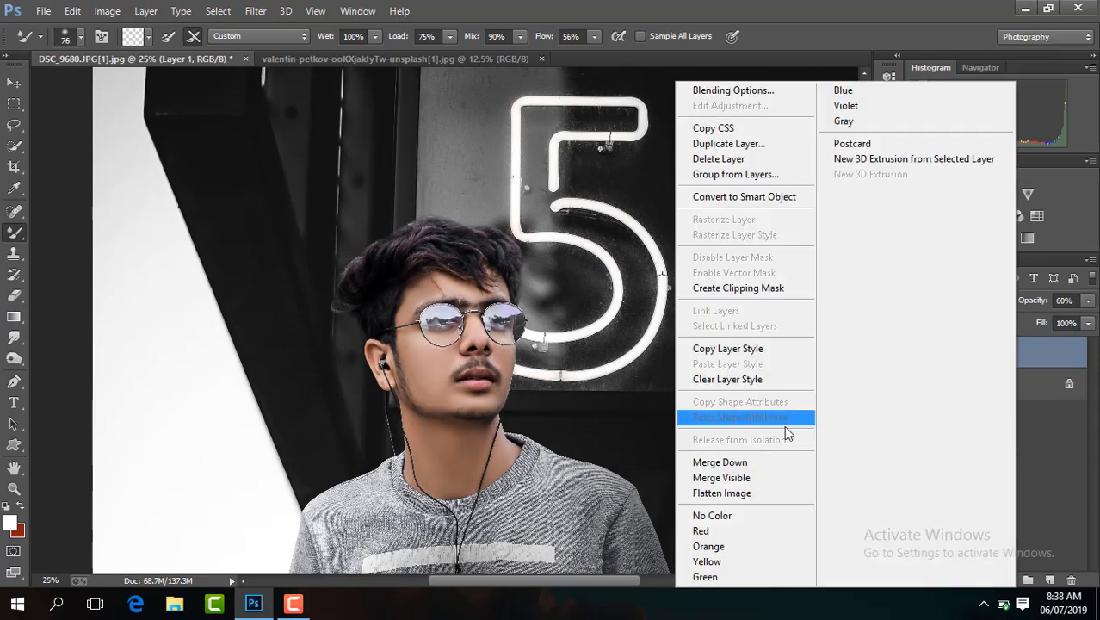
pyautogui.click(773, 478)
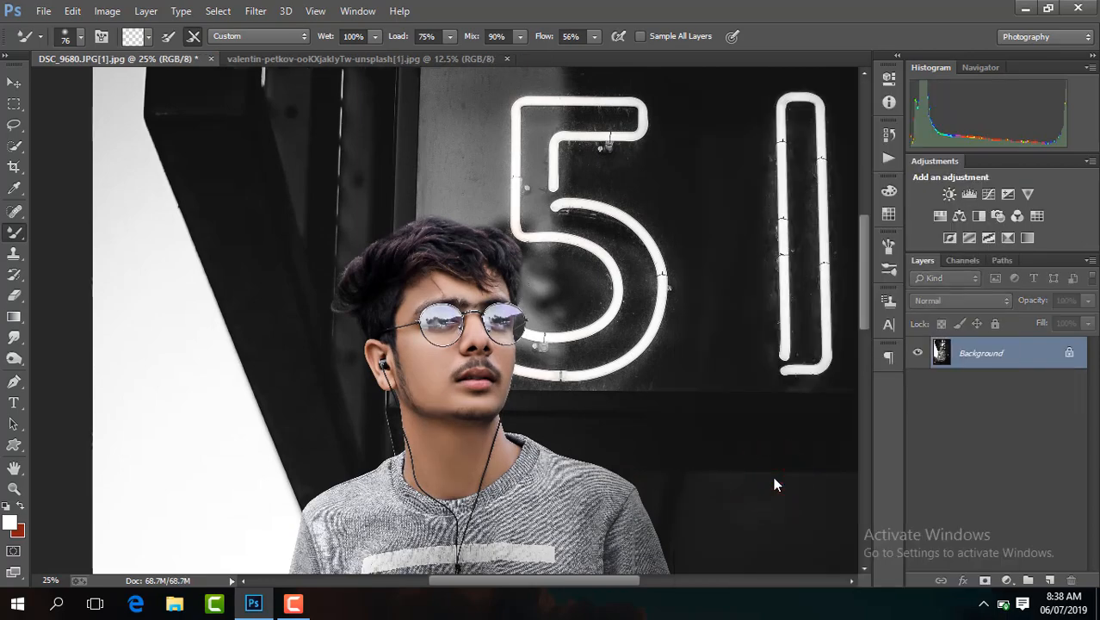
pyautogui.hotkey('ctrl', '-')
pyautogui.hotkey('ctrl', '-')
pyautogui.hotkey('ctrl', '-')
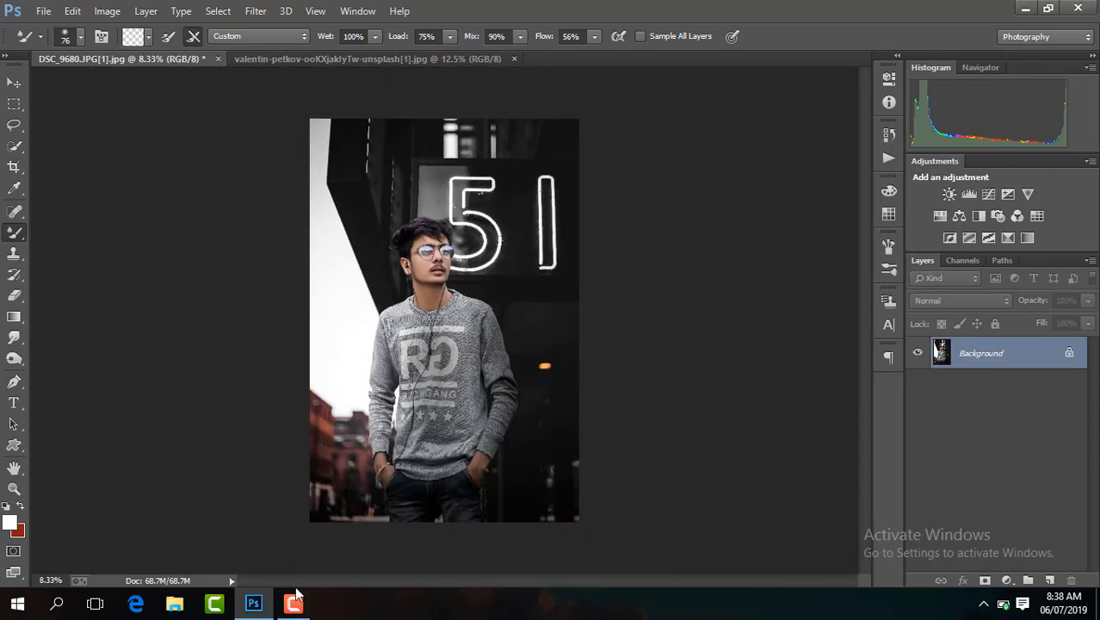
pyautogui.click(294, 607)
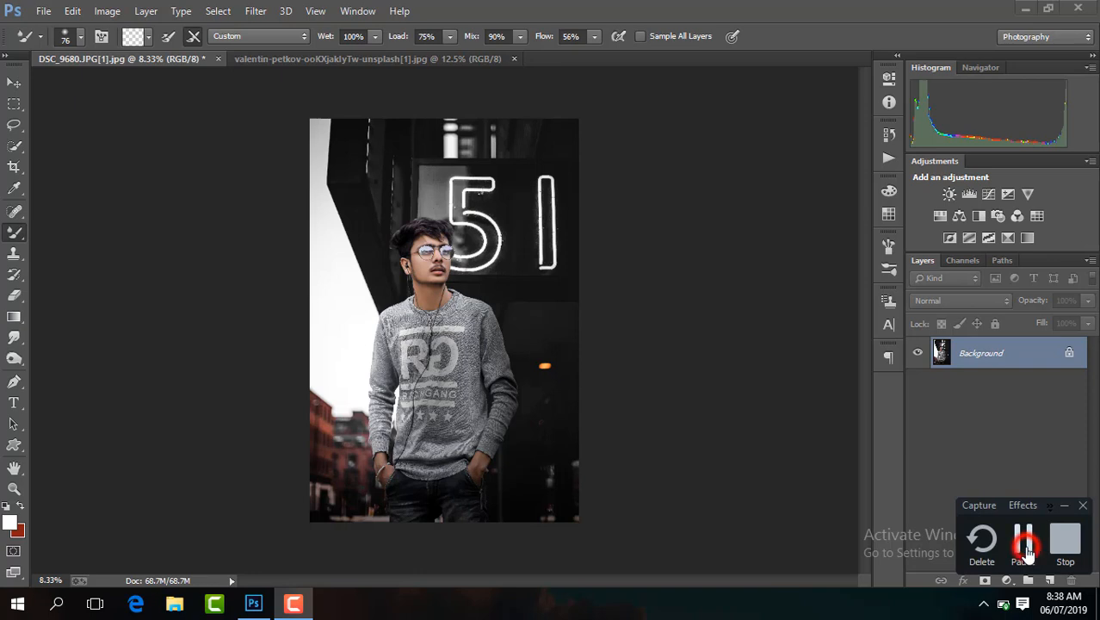
pyautogui.click(1026, 547)
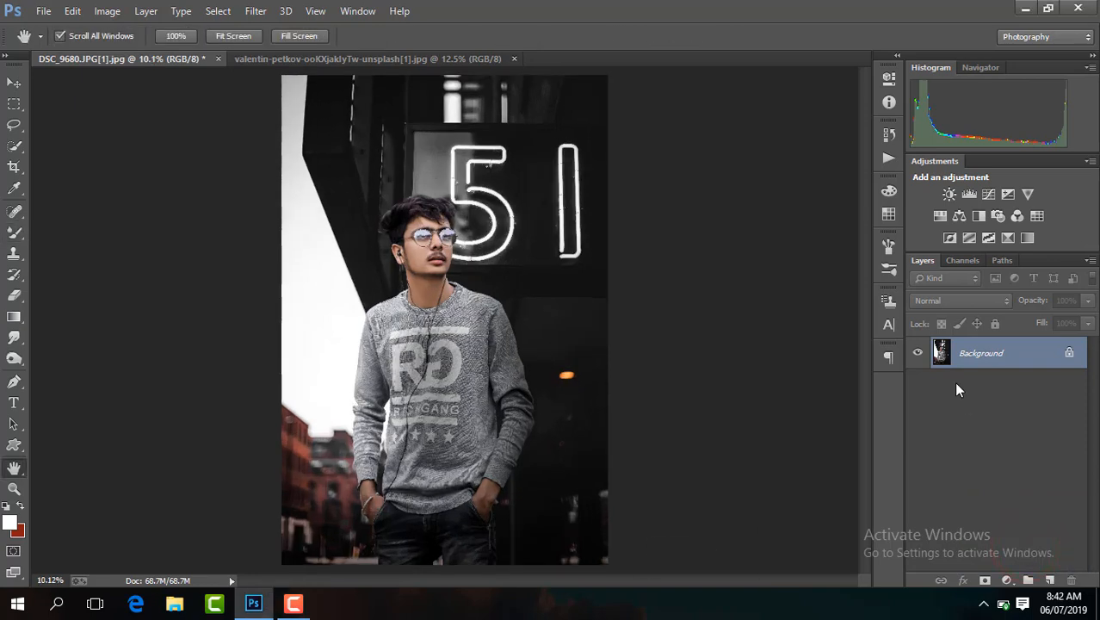
# Step: Duplicate the background layer, invert the copy and set its blend mode to Vivid Light
pyautogui.hotkey('ctrl', 'j')
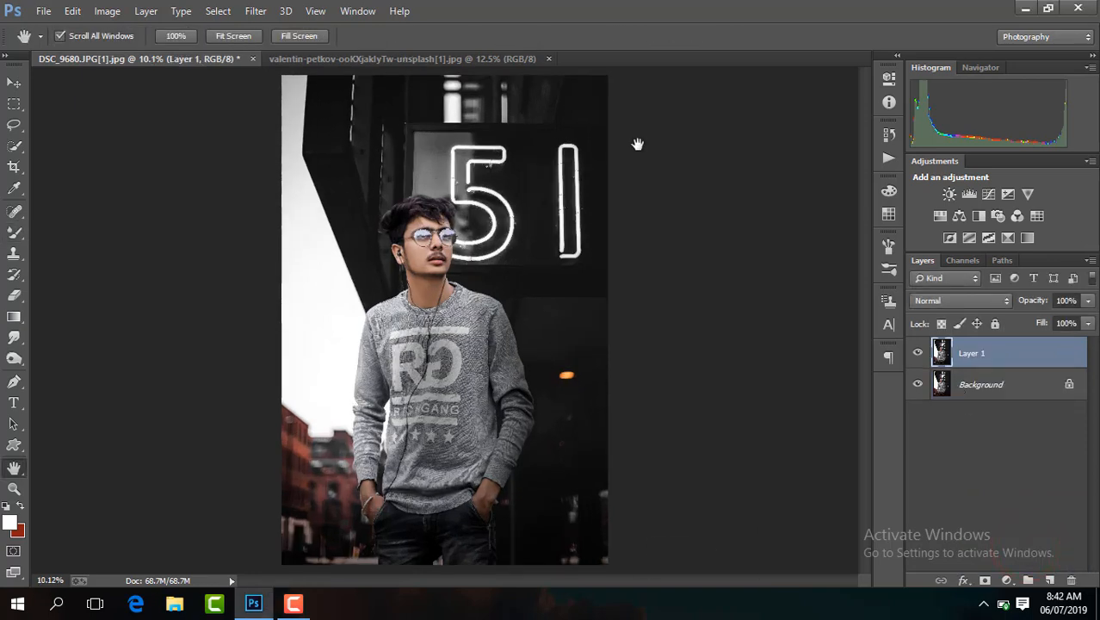
pyautogui.hotkey('ctrl', 'i')
pyautogui.click(962, 301)
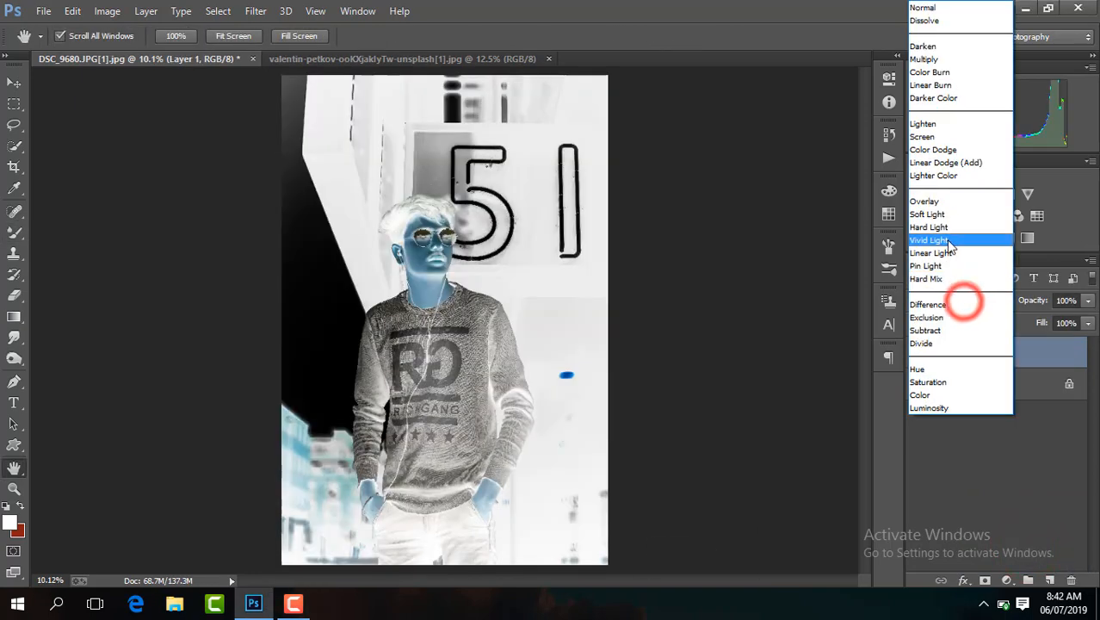
pyautogui.click(949, 239)
# Step: Apply a High Pass filter with a radius of about 17 pixels to the inverted Vivid Light layer
pyautogui.click(255, 10)
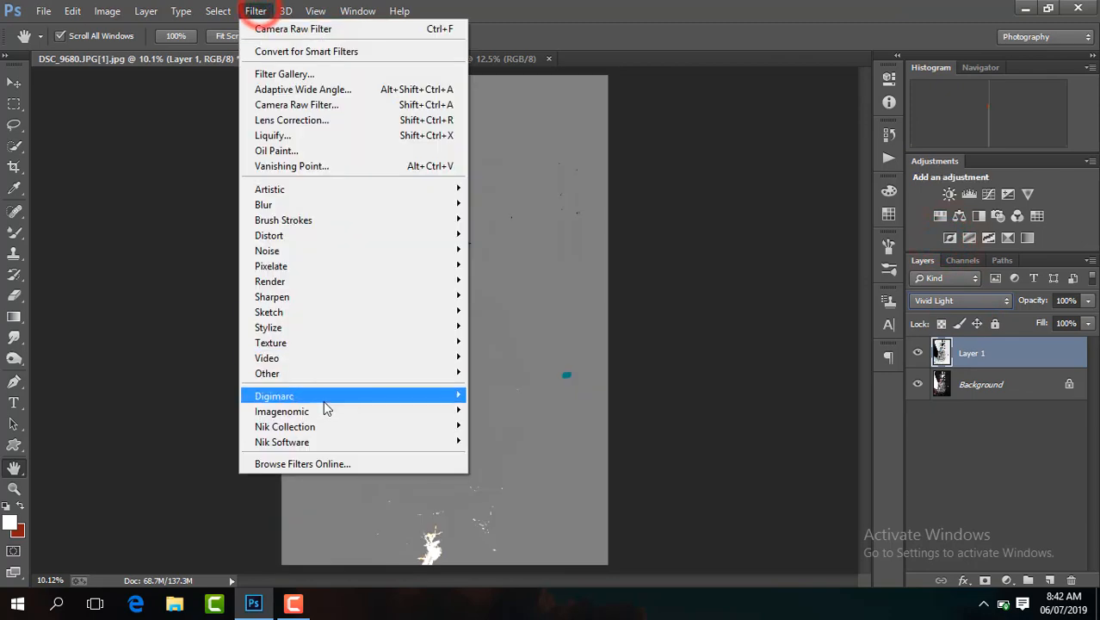
pyautogui.moveTo(322, 375)
pyautogui.click(502, 392)
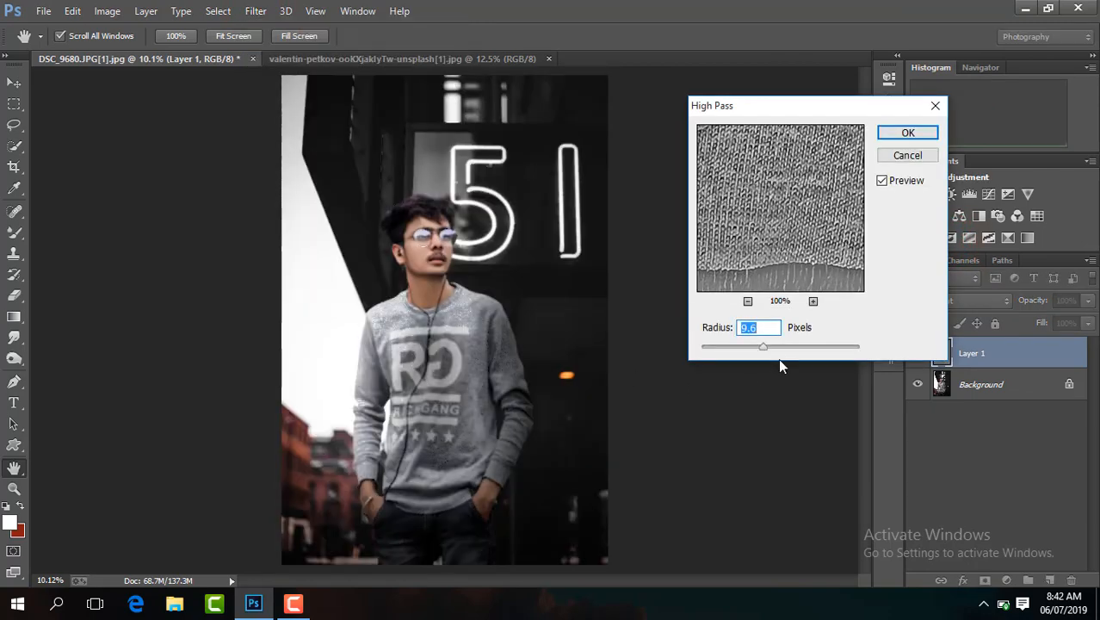
pyautogui.moveTo(764, 346); pyautogui.dragTo(773, 346)
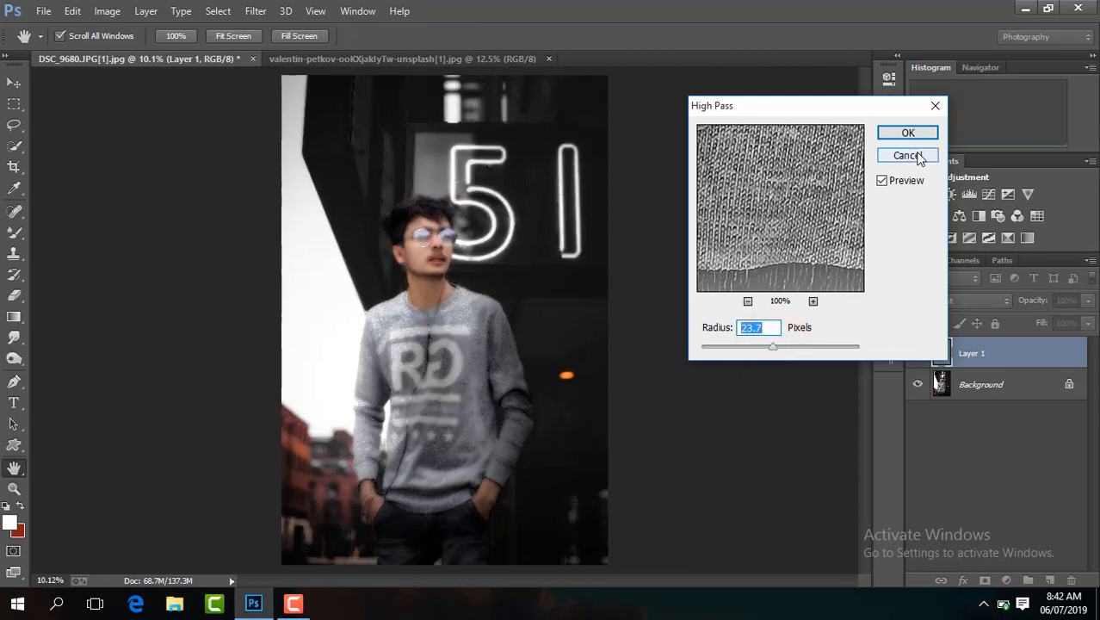
pyautogui.moveTo(771, 348); pyautogui.dragTo(767, 345)
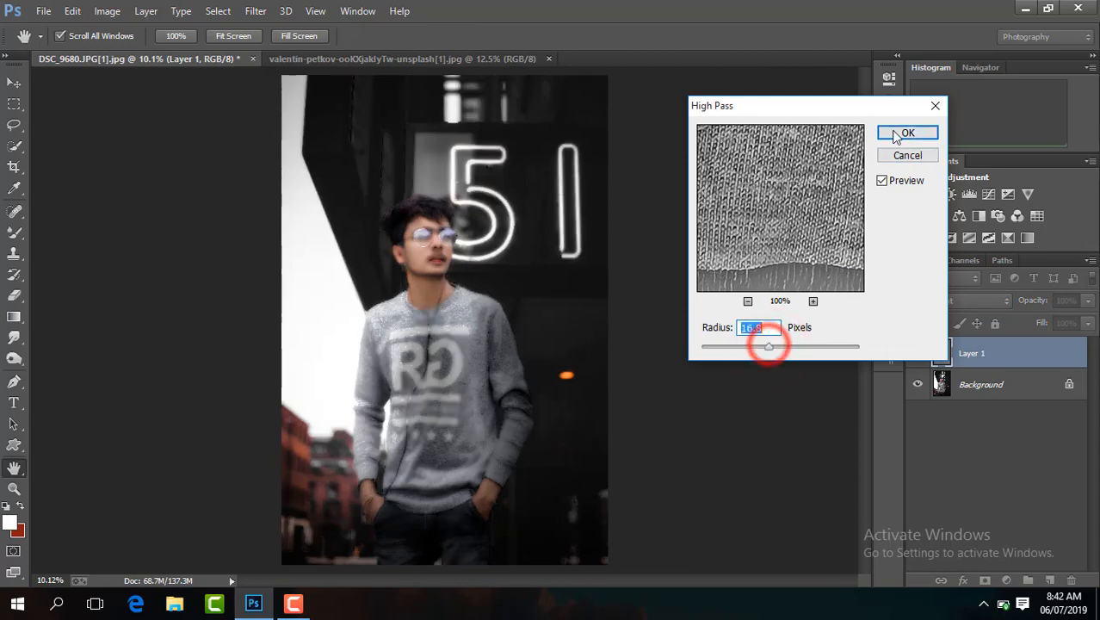
pyautogui.click(895, 132)
# Step: Apply a Gaussian Blur with a radius of 8.0 pixels to the Vivid Light layer, checking its effect on the face
pyautogui.click(255, 10)
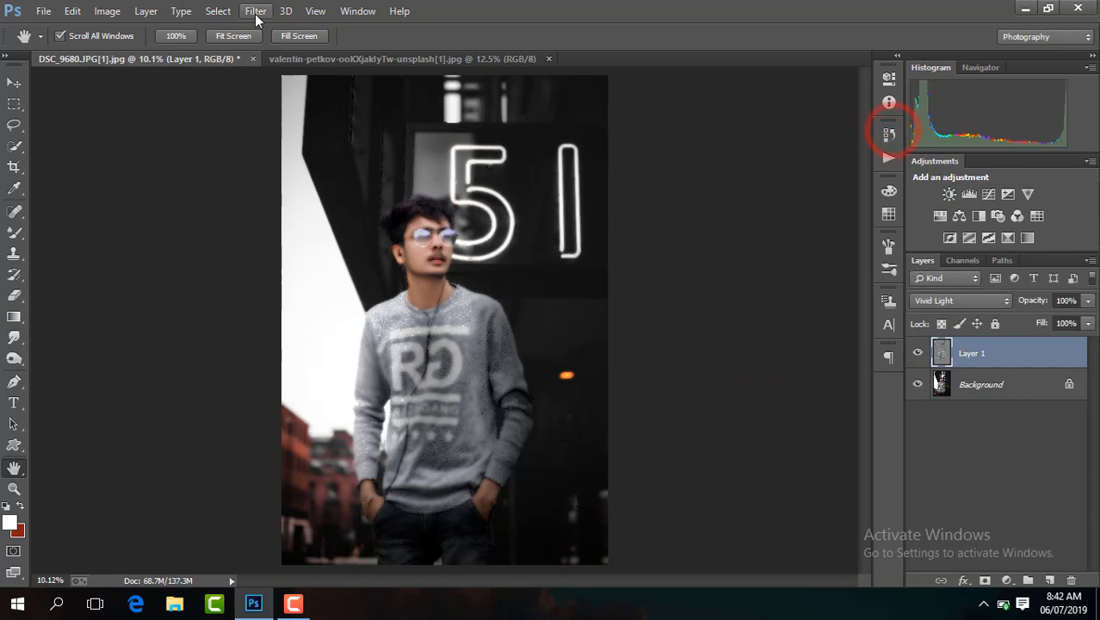
pyautogui.moveTo(294, 203)
pyautogui.click(554, 320)
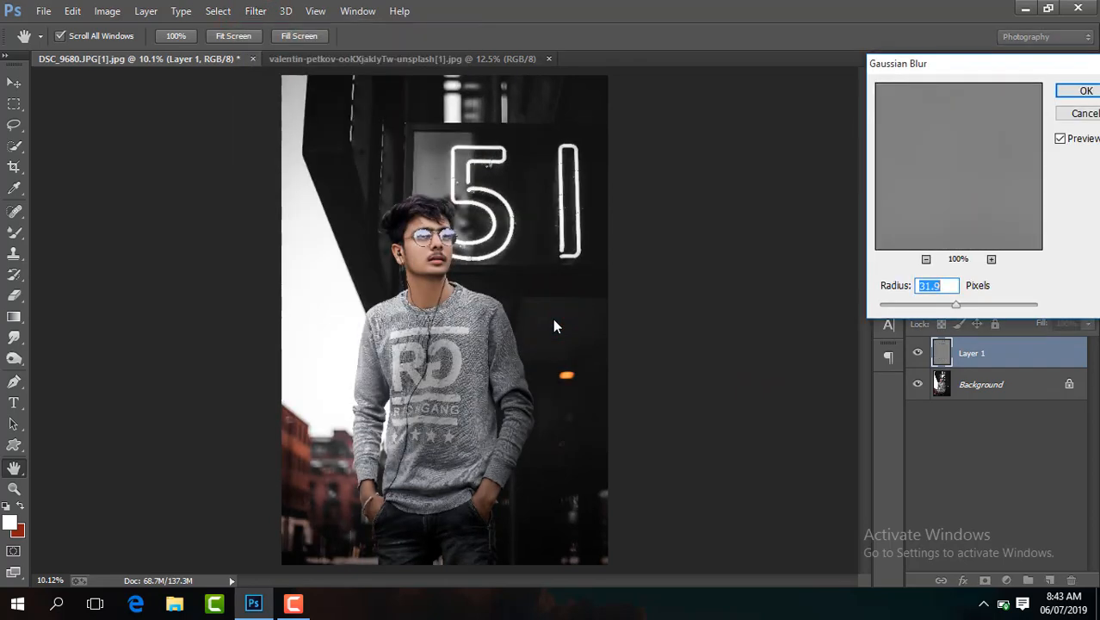
pyautogui.hotkey('ctrl', '+')
pyautogui.hotkey('ctrl', '+')
pyautogui.hotkey('ctrl', '+')
pyautogui.hotkey('ctrl', '+')
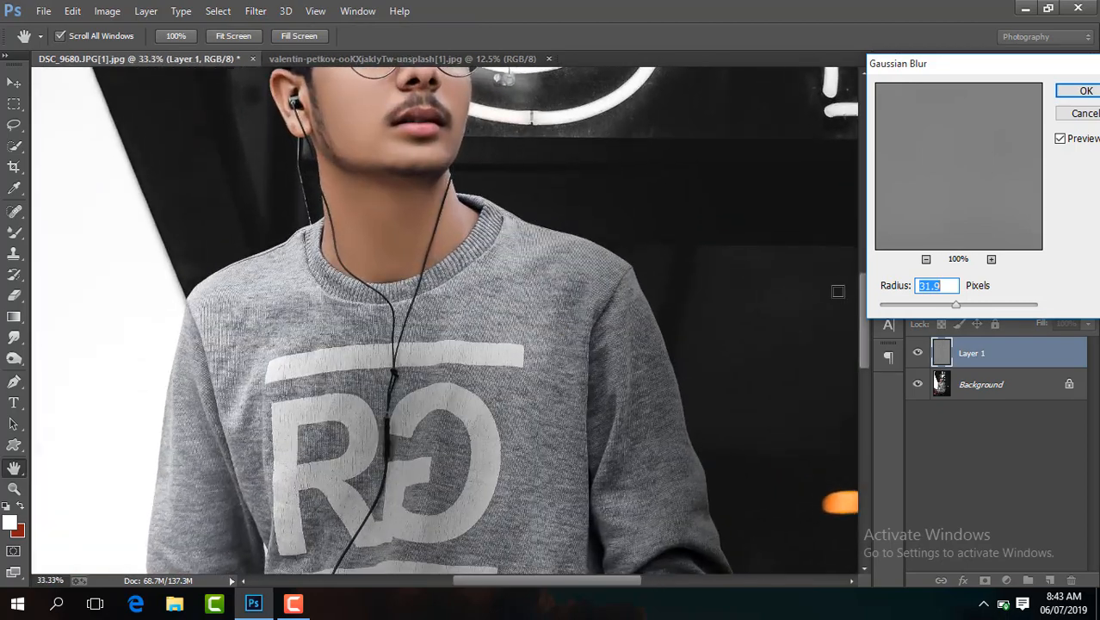
pyautogui.moveTo(864, 354); pyautogui.dragTo(860, 320)
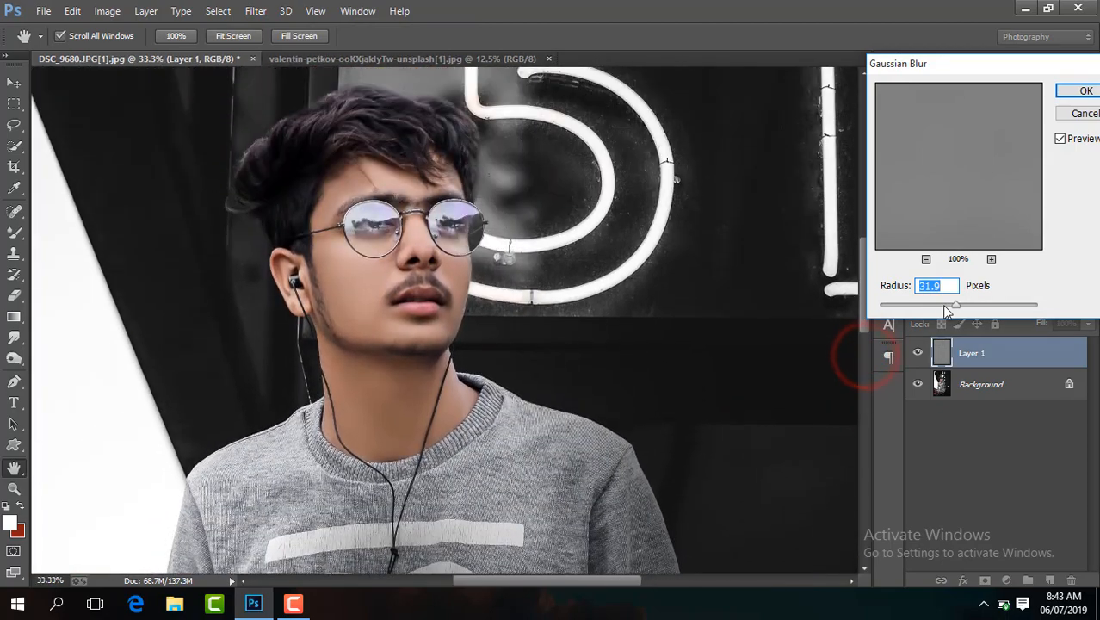
pyautogui.moveTo(956, 305); pyautogui.dragTo(933, 304)
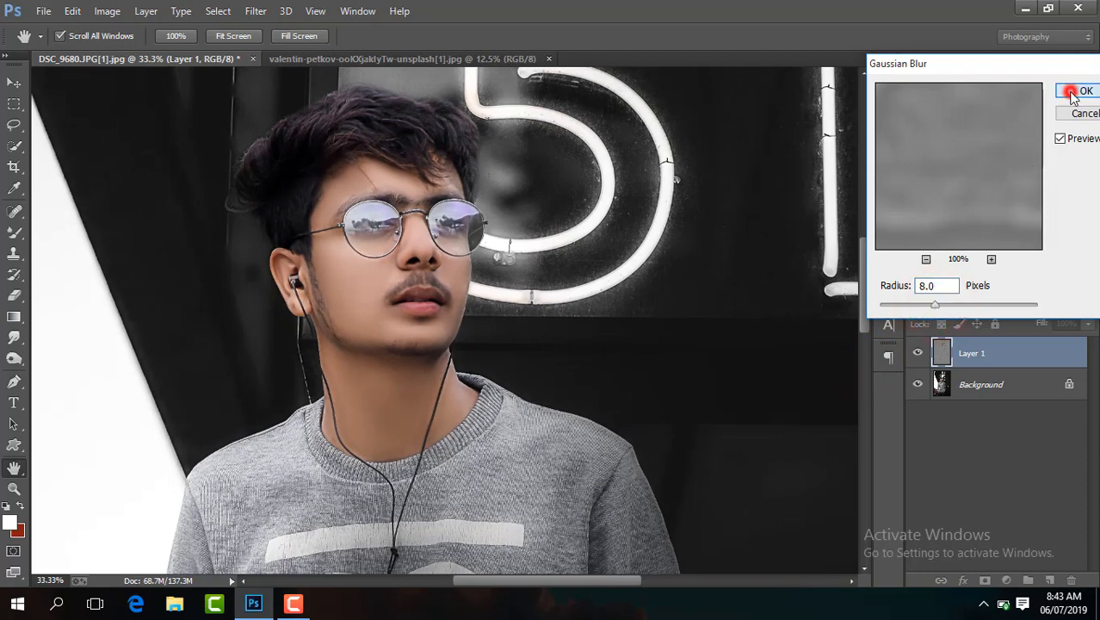
pyautogui.click(1073, 93)
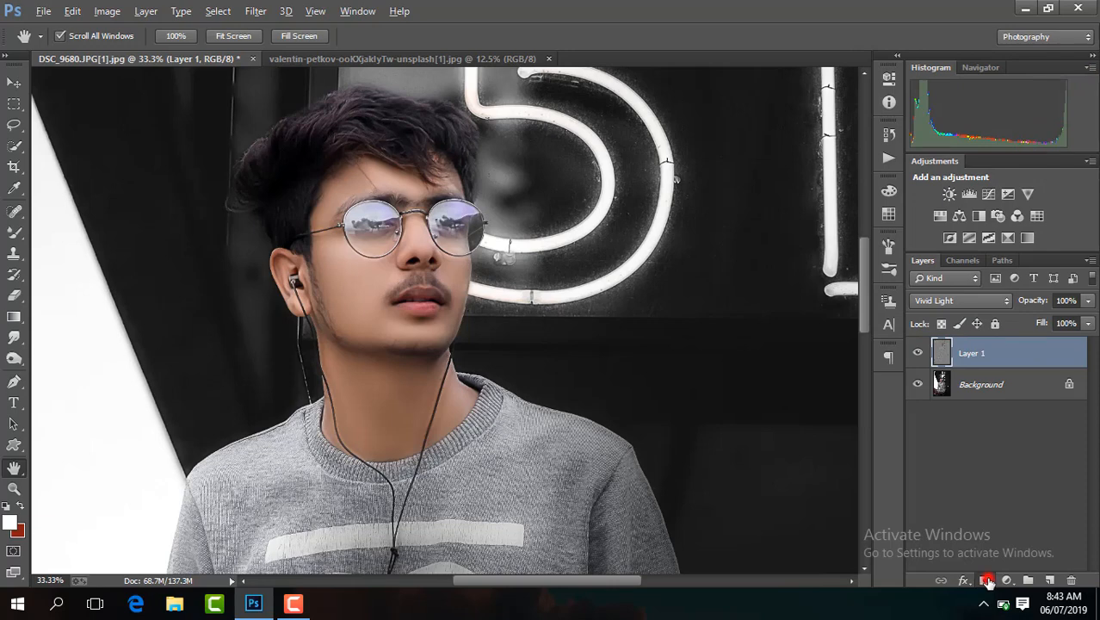
# Step: Add a black mask to Layer 1 and paint the smoothing effect onto the face and neck with a 195 px white brush
pyautogui.keyDown('alt'); pyautogui.click(986, 581); pyautogui.keyUp('alt')
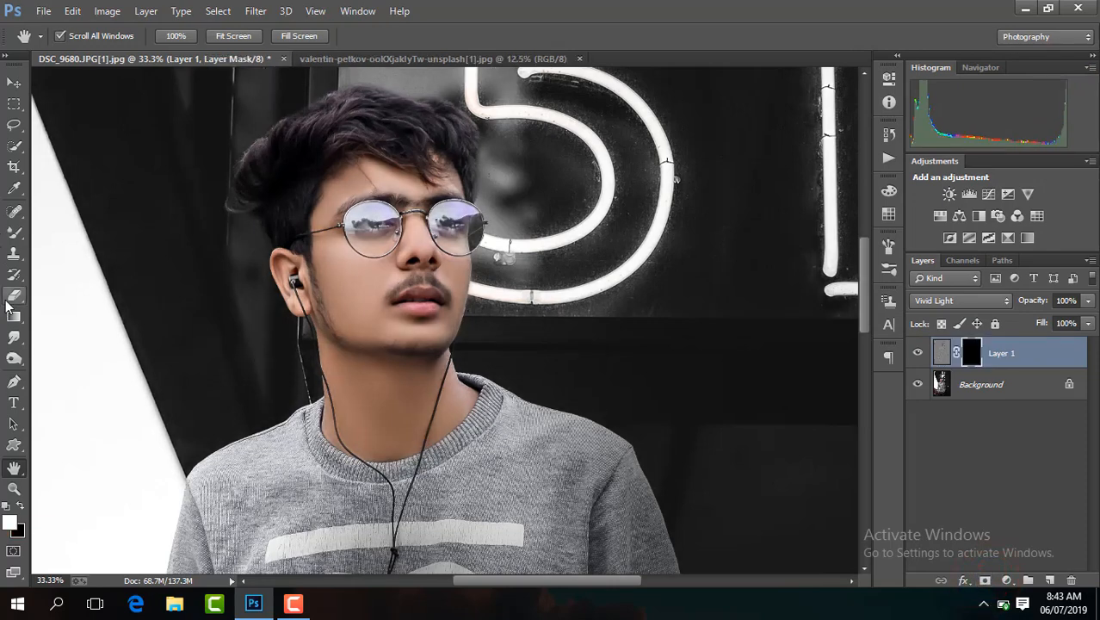
pyautogui.rightClick(17, 234)
pyautogui.click(86, 229)
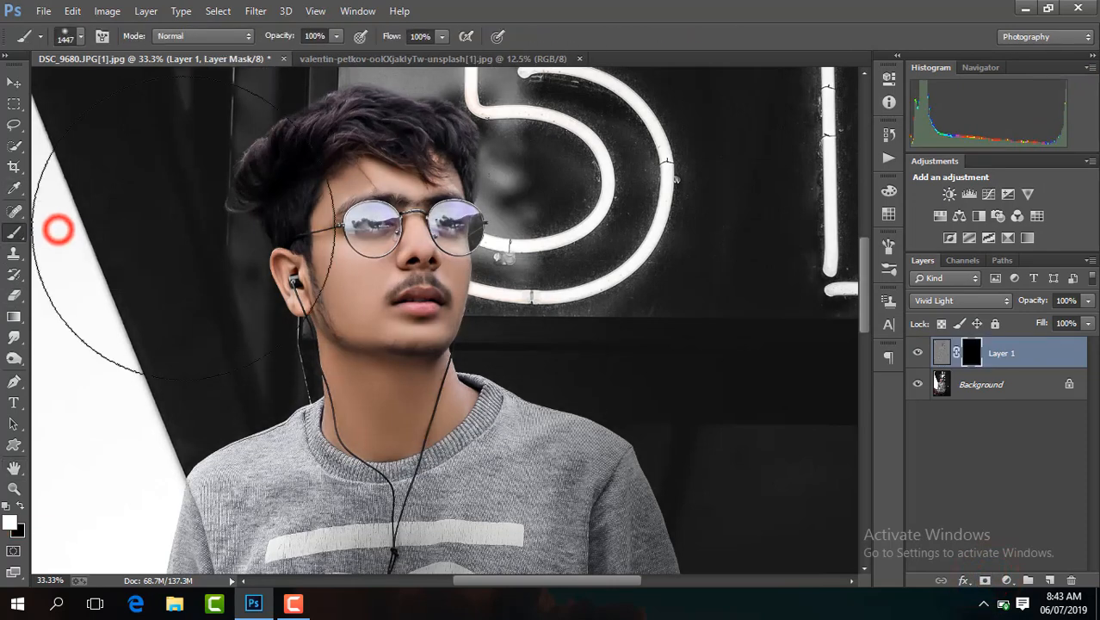
pyautogui.click(82, 37)
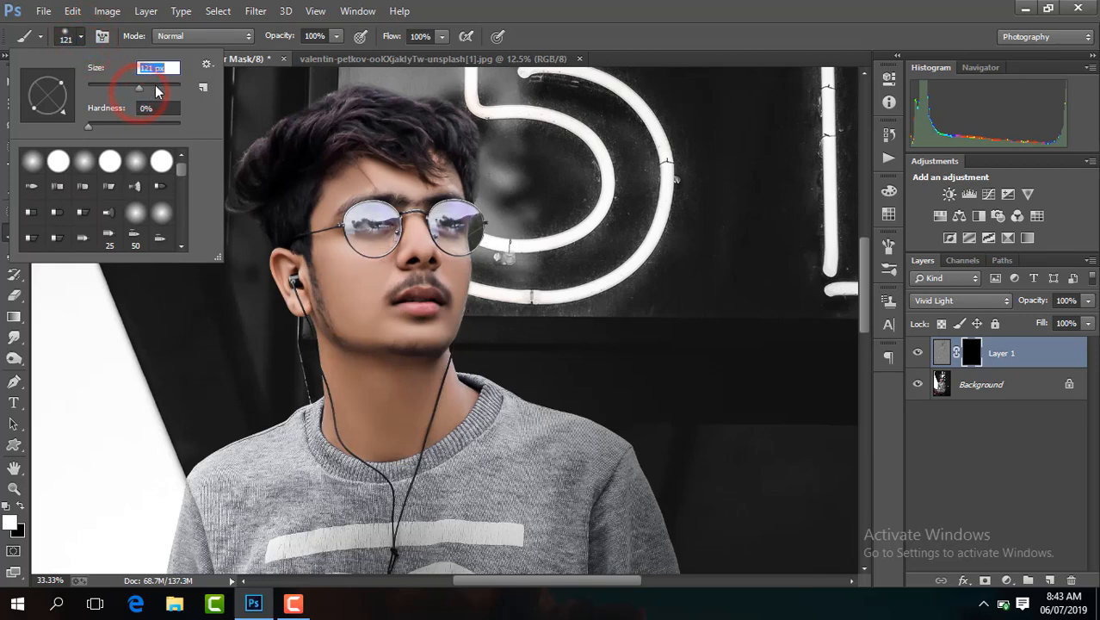
pyautogui.click(368, 288)
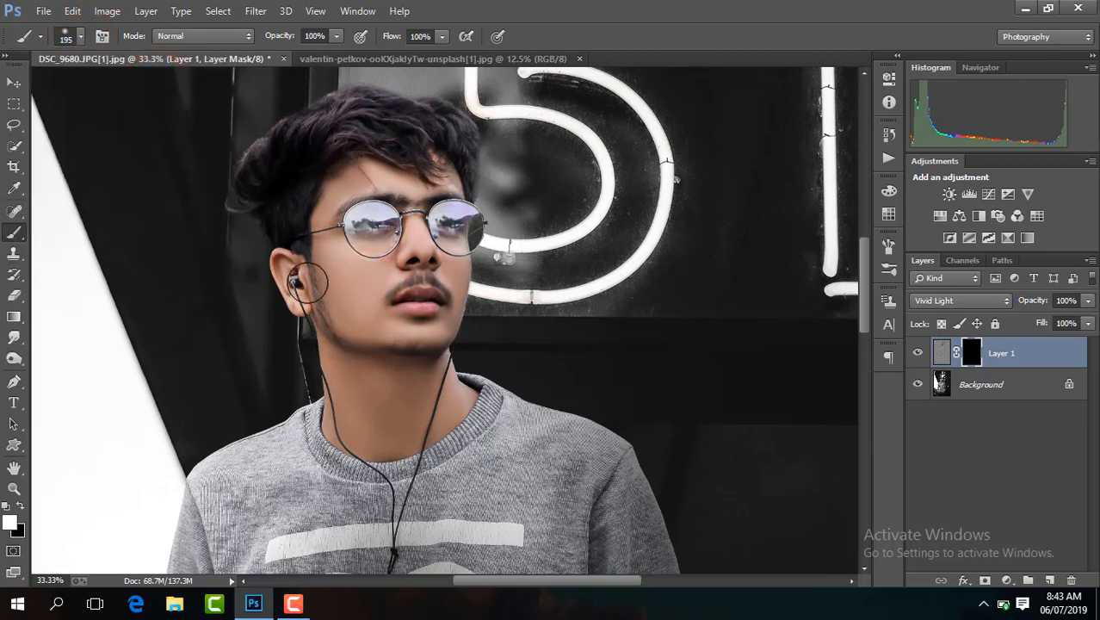
pyautogui.click(358, 394)
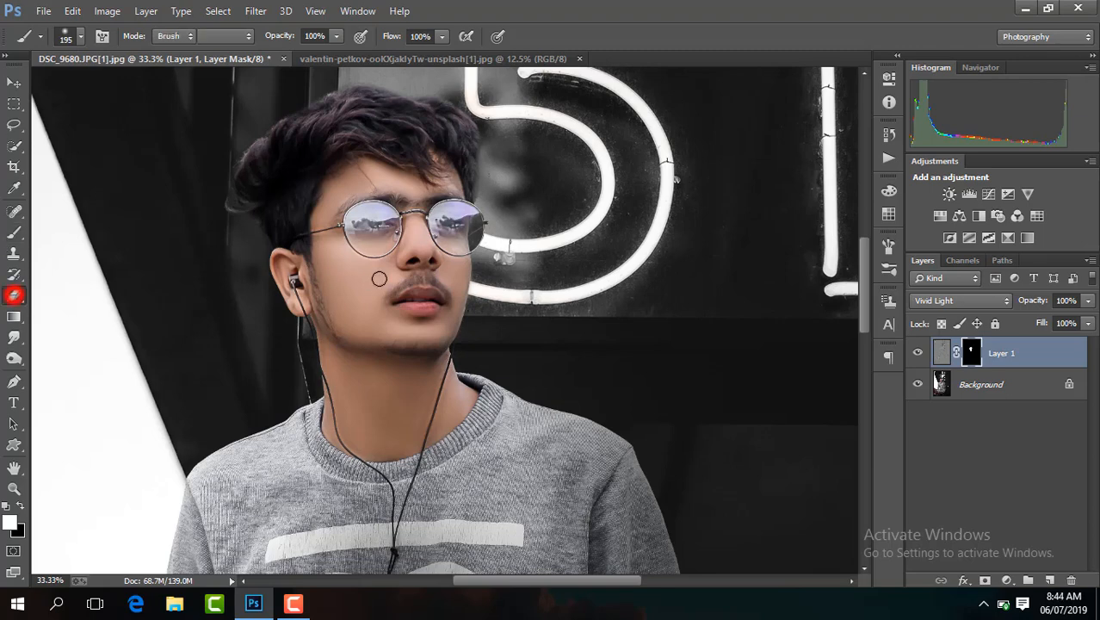
# Step: Erase the smoothing effect from the mask over the nose, lips and both glasses lenses with a 71 px Eraser
pyautogui.press('e')
pyautogui.hotkey('ctrl', '+')
pyautogui.moveTo(397, 230)
pyautogui.mouseDown()
pyautogui.moveTo(423, 225)
pyautogui.moveTo(405, 256)
pyautogui.moveTo(415, 292)
pyautogui.mouseUp()
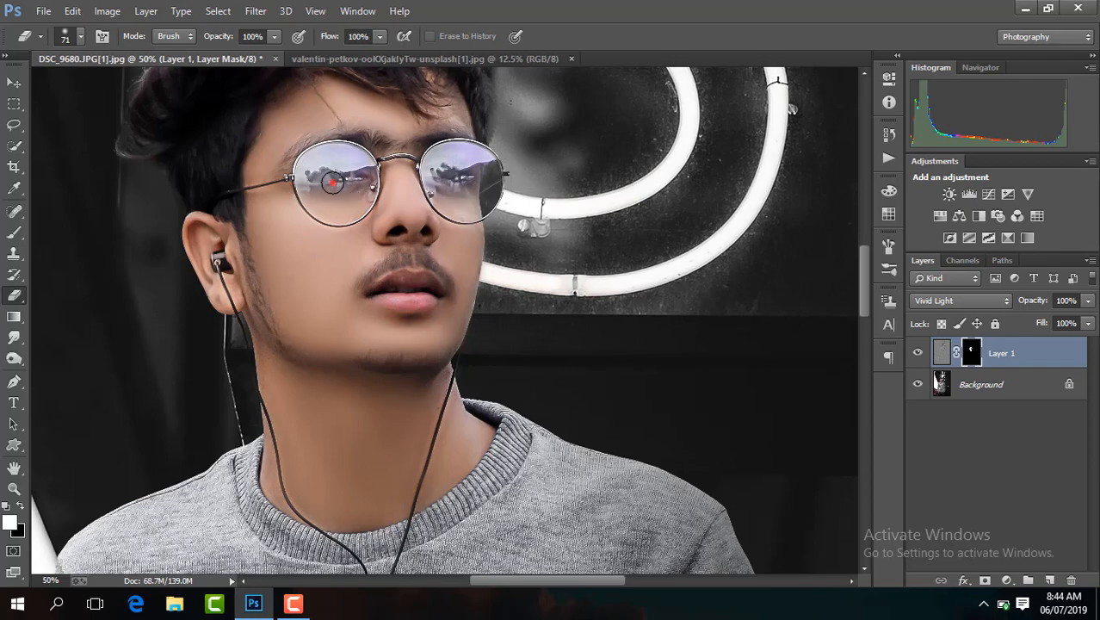
pyautogui.moveTo(331, 181); pyautogui.dragTo(346, 180)
pyautogui.moveTo(435, 173); pyautogui.dragTo(463, 181)
# Step: Paint the smoothing effect onto both hands on the layer mask with the 195 px white brush
pyautogui.hotkey('ctrl', '-')
pyautogui.hotkey('ctrl', '-')
pyautogui.hotkey('ctrl', '-')
pyautogui.hotkey('ctrl', '-')
pyautogui.hotkey('ctrl', '+')
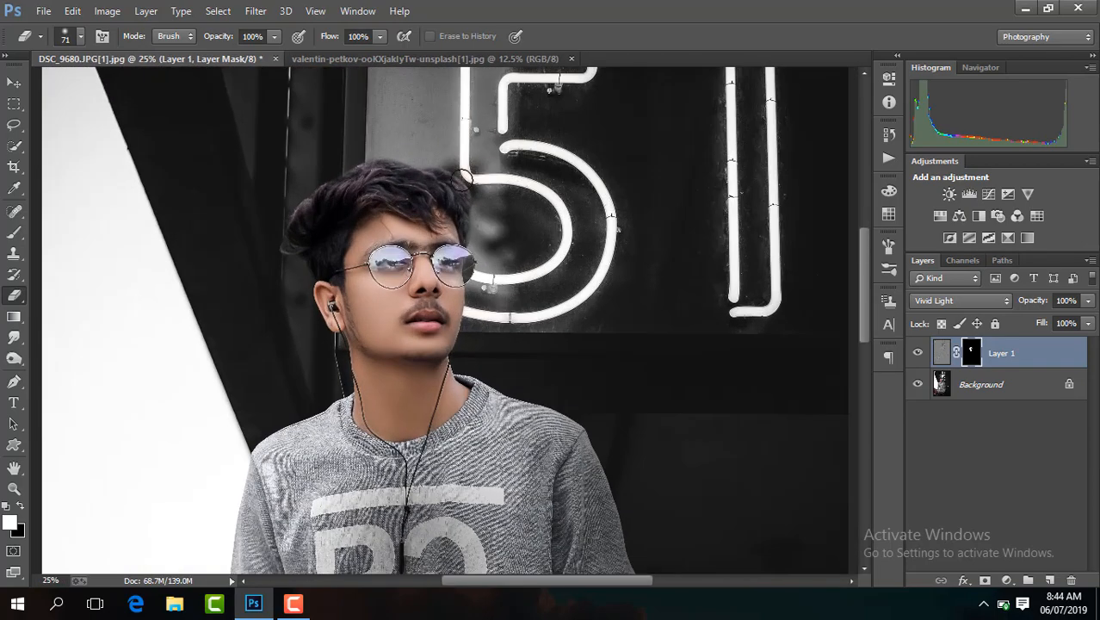
pyautogui.moveTo(868, 297); pyautogui.dragTo(864, 391)
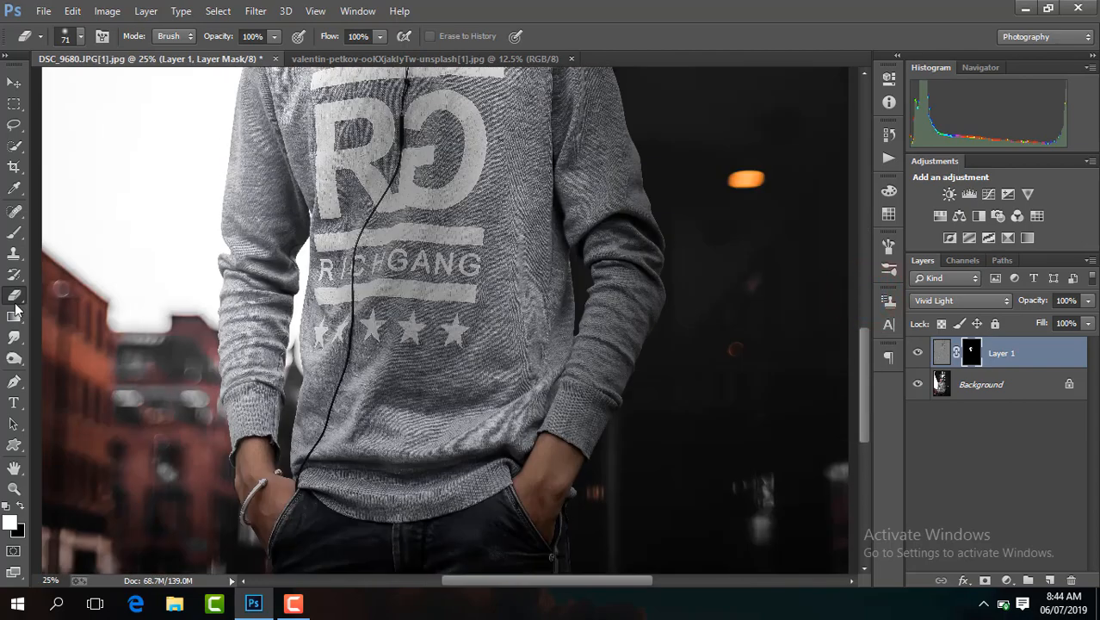
pyautogui.click(15, 234)
pyautogui.moveTo(254, 485); pyautogui.dragTo(262, 493)
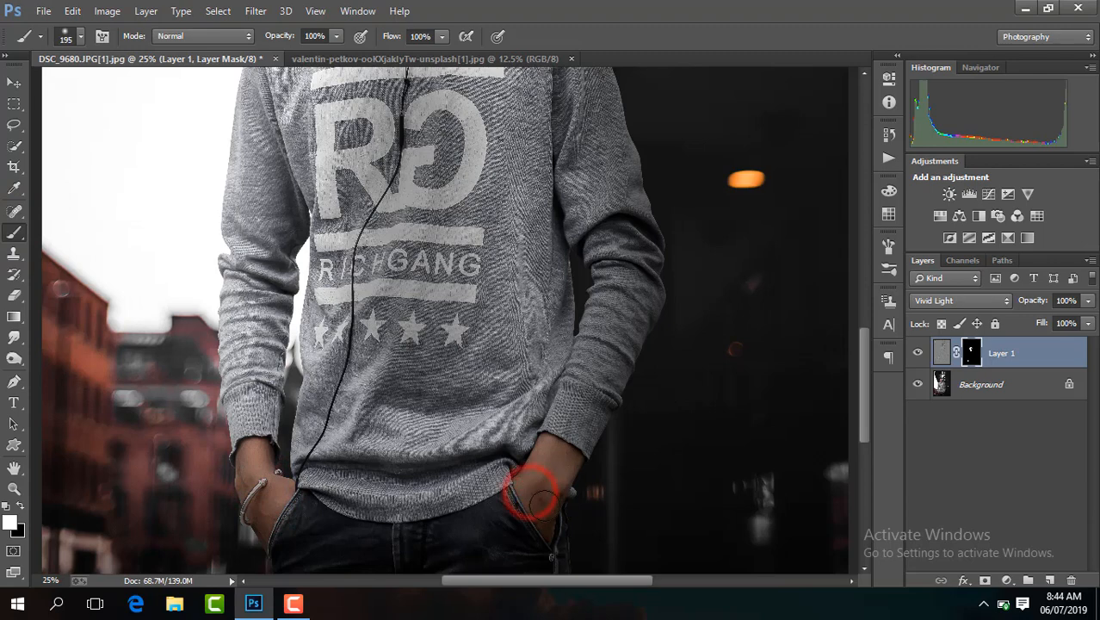
# Step: Enlarge the brush to 419 px and paint the smoothing effect over the sweater on the layer mask
pyautogui.hotkey('ctrl', '-')
pyautogui.click(78, 39)
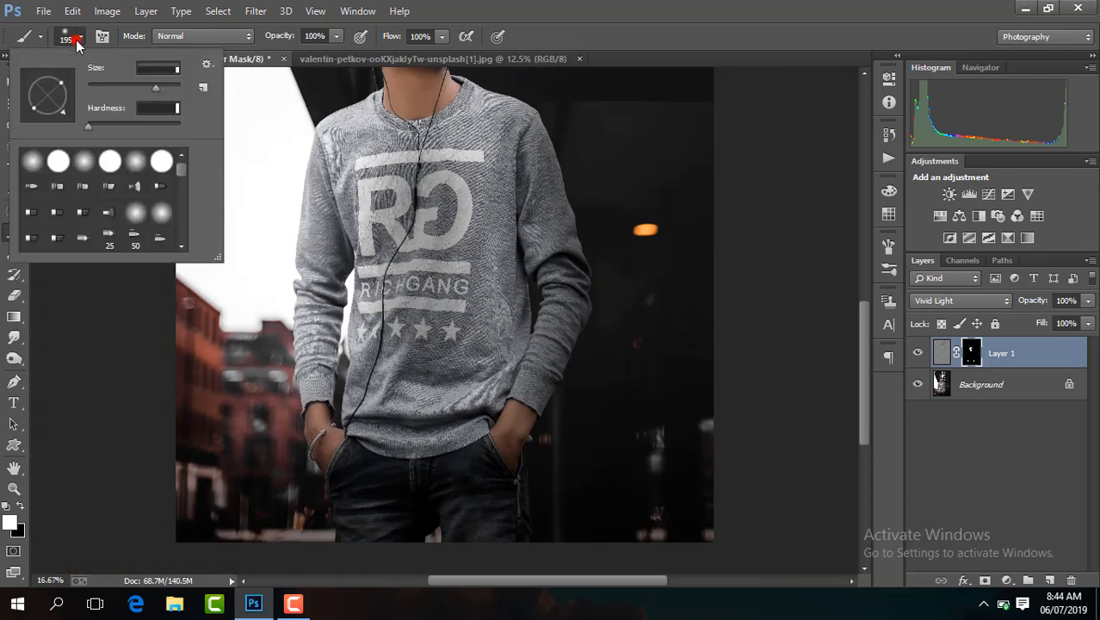
pyautogui.click(171, 87)
pyautogui.click(491, 256)
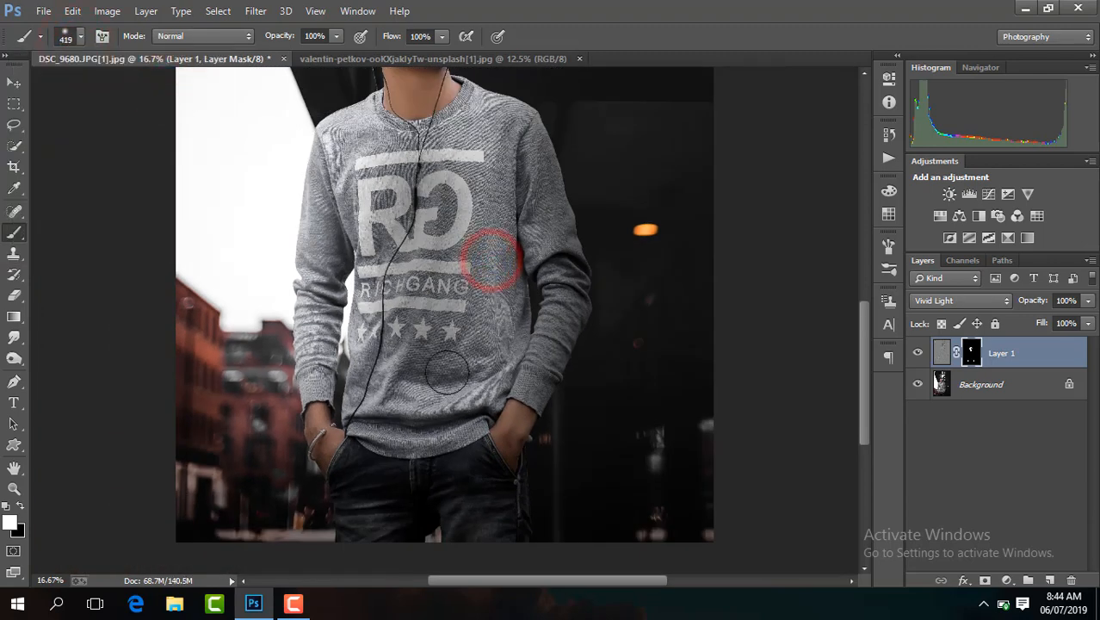
# Step: Compare the sweater and hands with the masked smoothing layer shown and hidden
pyautogui.hotkey('ctrl', '+')
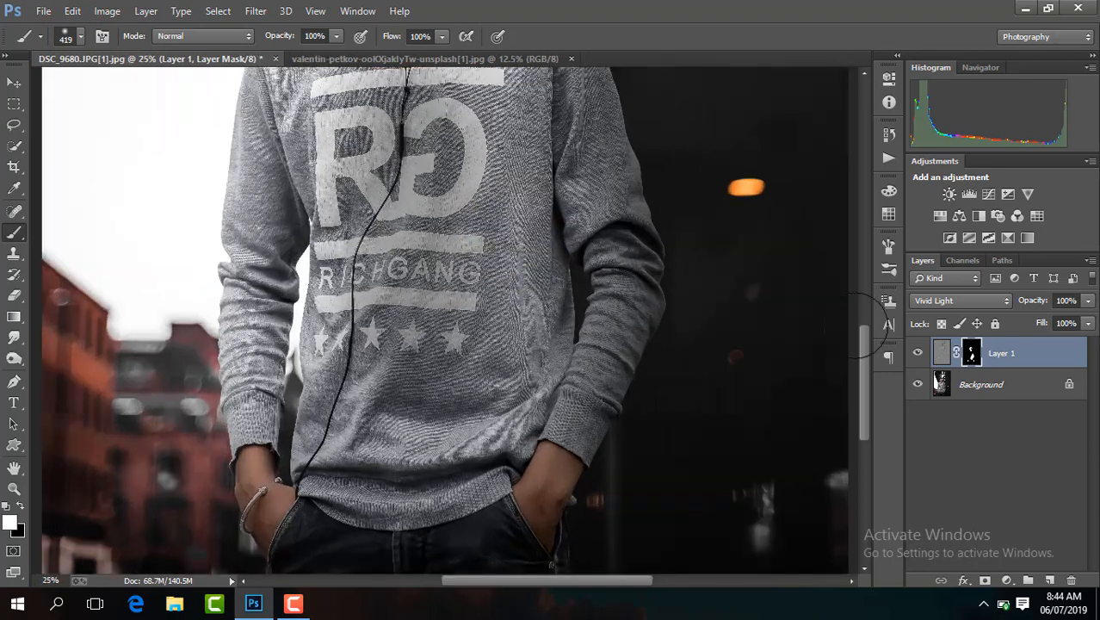
pyautogui.click(919, 355)
pyautogui.click(918, 355)
pyautogui.click(919, 355)
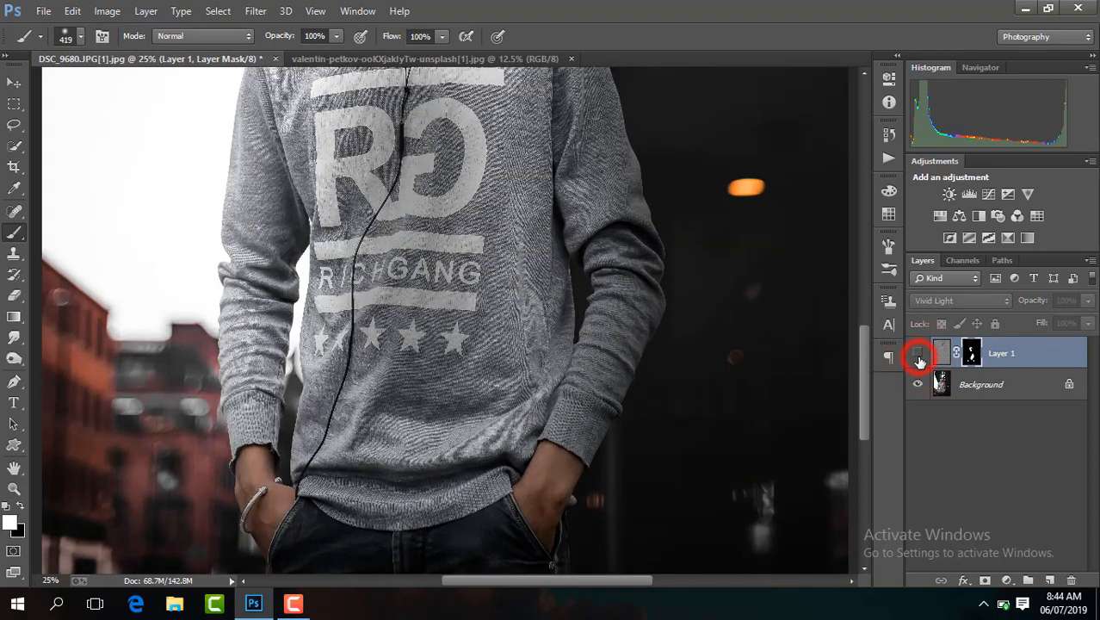
# Step: Turn the masked smoothing layer back on, flatten the image, and duplicate the background layer
pyautogui.click(919, 355)
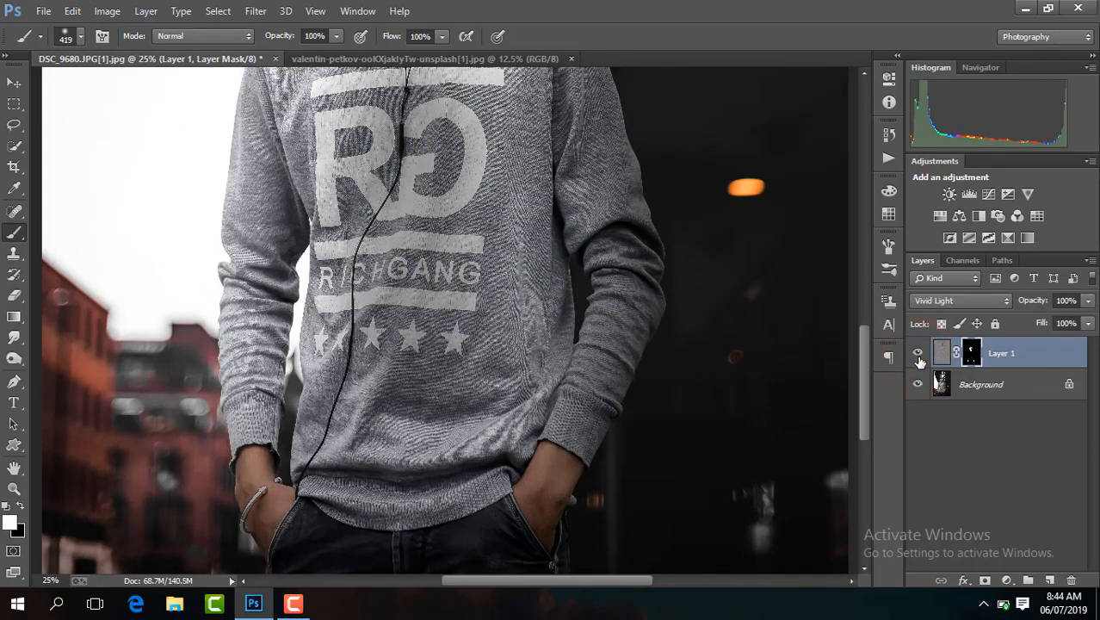
pyautogui.hotkey('ctrl', '-')
pyautogui.hotkey('ctrl', '-')
pyautogui.hotkey('ctrl', '-')
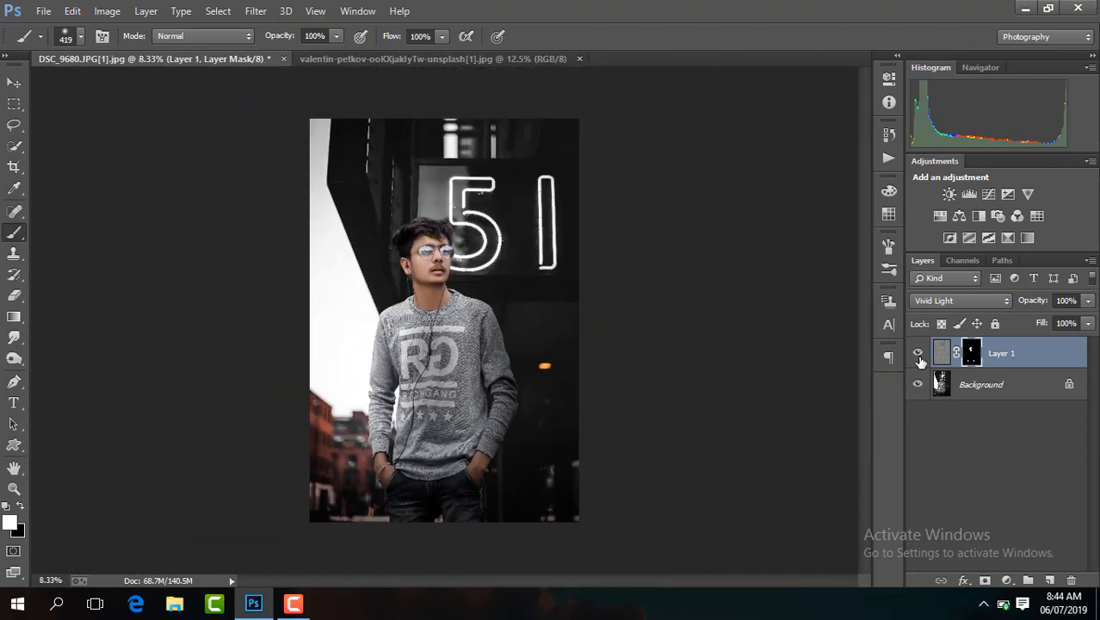
pyautogui.rightClick(1040, 368)
pyautogui.click(792, 491)
pyautogui.hotkey('ctrl', 'j')
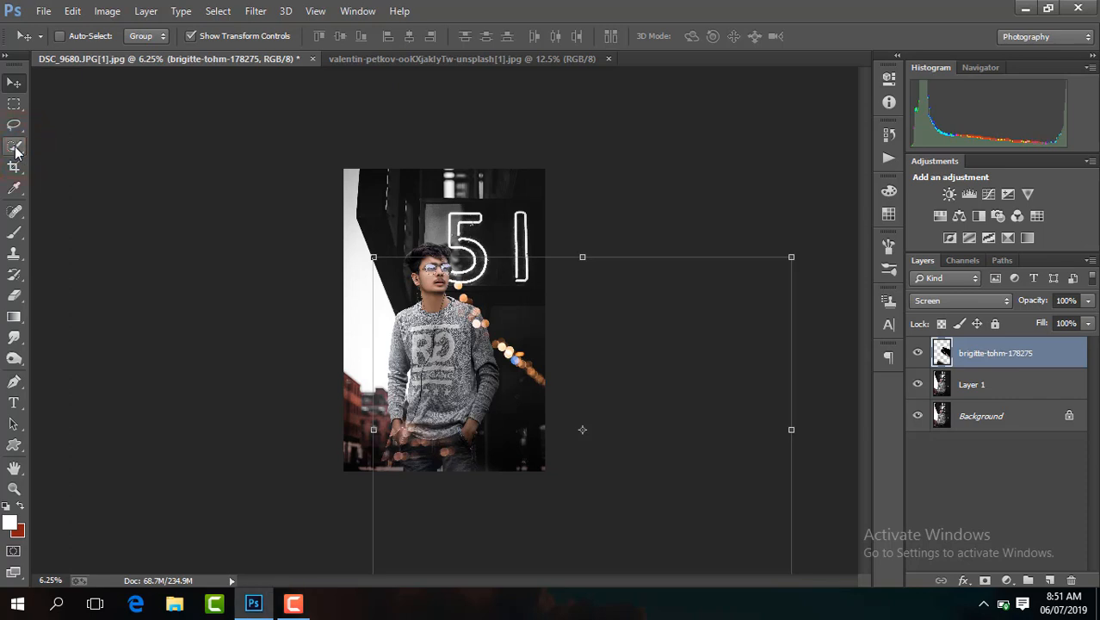
# Step: Enlarge the Eraser to 1842 px and erase the bokeh lights over the man's hands, sweater hem and jeans
pyautogui.hotkey('ctrl', '+')
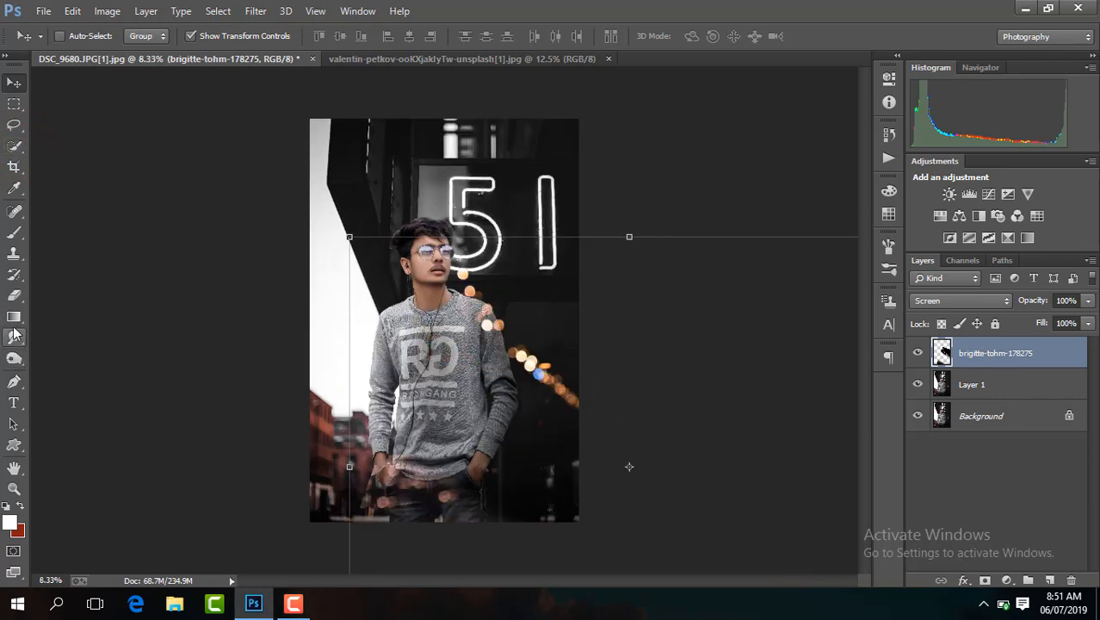
pyautogui.click(14, 294)
pyautogui.hotkey('ctrl', '+')
pyautogui.hotkey('ctrl', '+')
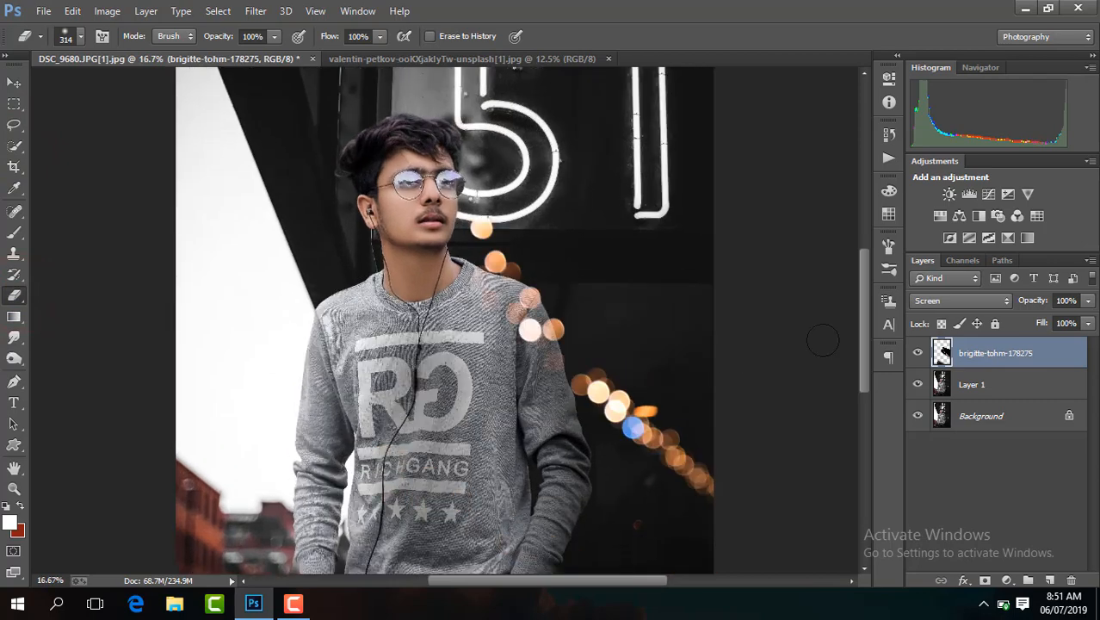
pyautogui.click(860, 325)
pyautogui.click(72, 37)
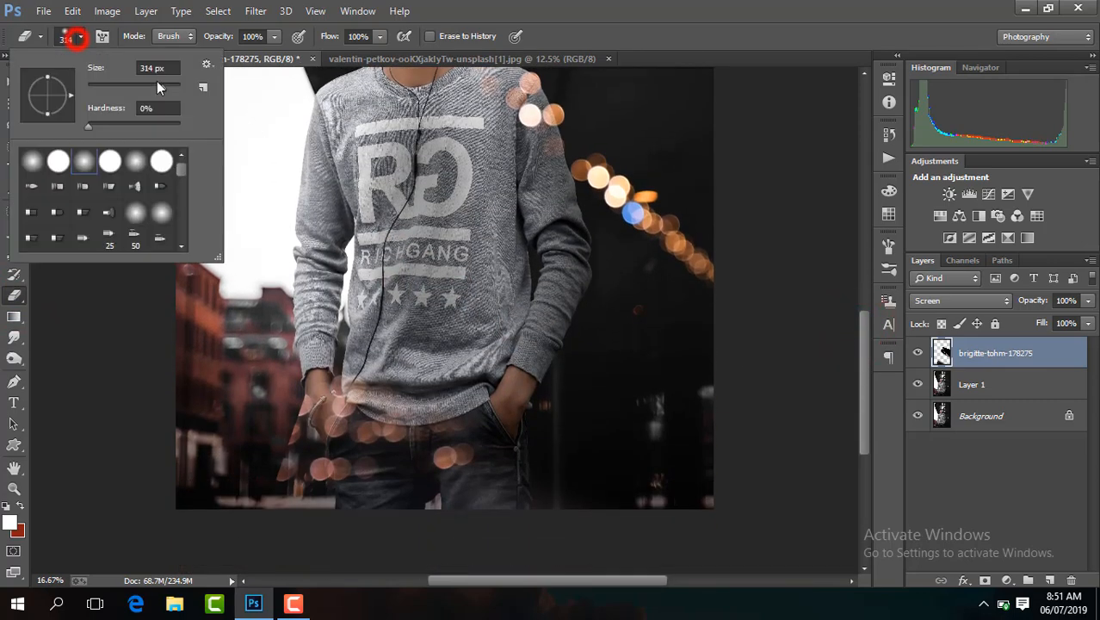
pyautogui.moveTo(157, 83); pyautogui.dragTo(169, 87)
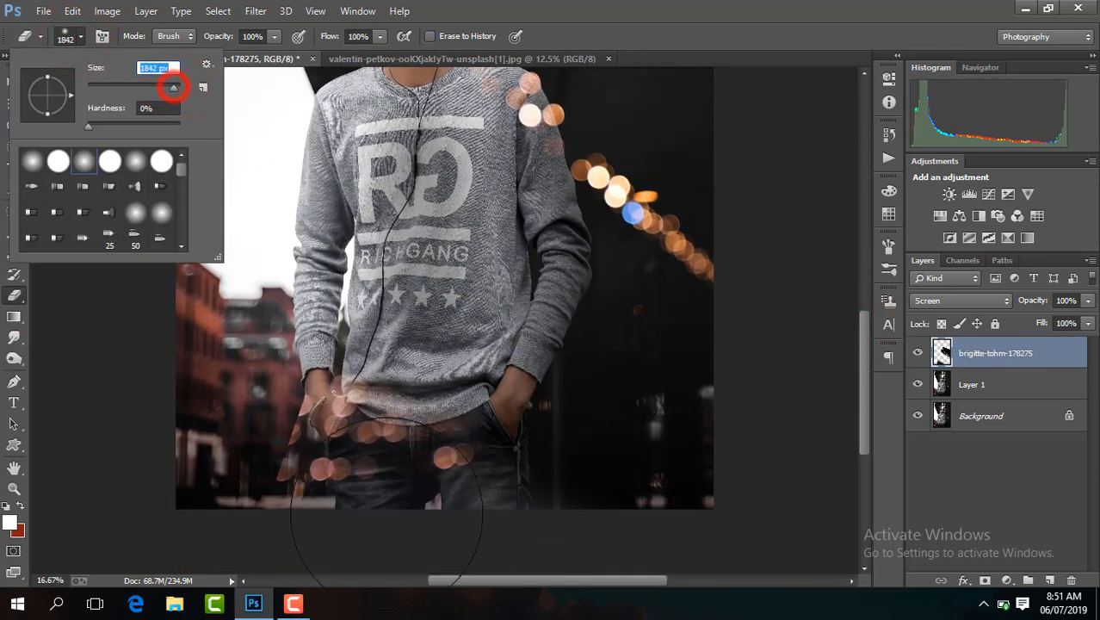
pyautogui.click(453, 453)
pyautogui.moveTo(432, 468)
pyautogui.mouseDown()
pyautogui.moveTo(345, 455)
pyautogui.moveTo(307, 430)
pyautogui.moveTo(332, 409)
pyautogui.mouseUp()
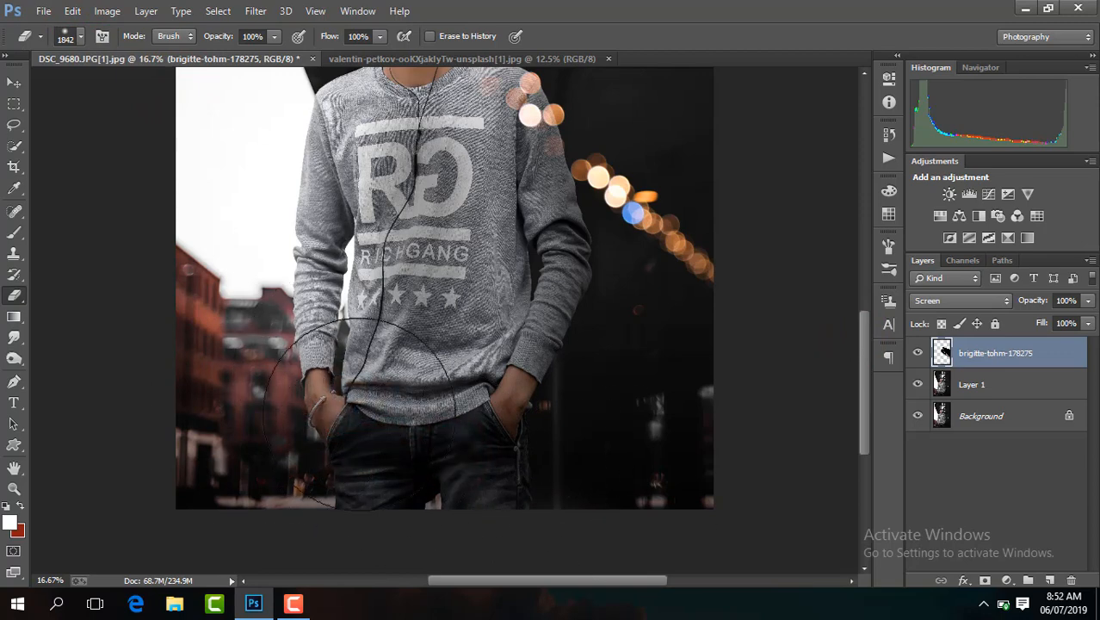
# Step: Desaturate the bokeh layer with the Camera Raw Filter, setting Vibrance and Saturation to -100
pyautogui.hotkey('ctrl', '-')
pyautogui.hotkey('ctrl', '-')
pyautogui.click(255, 10)
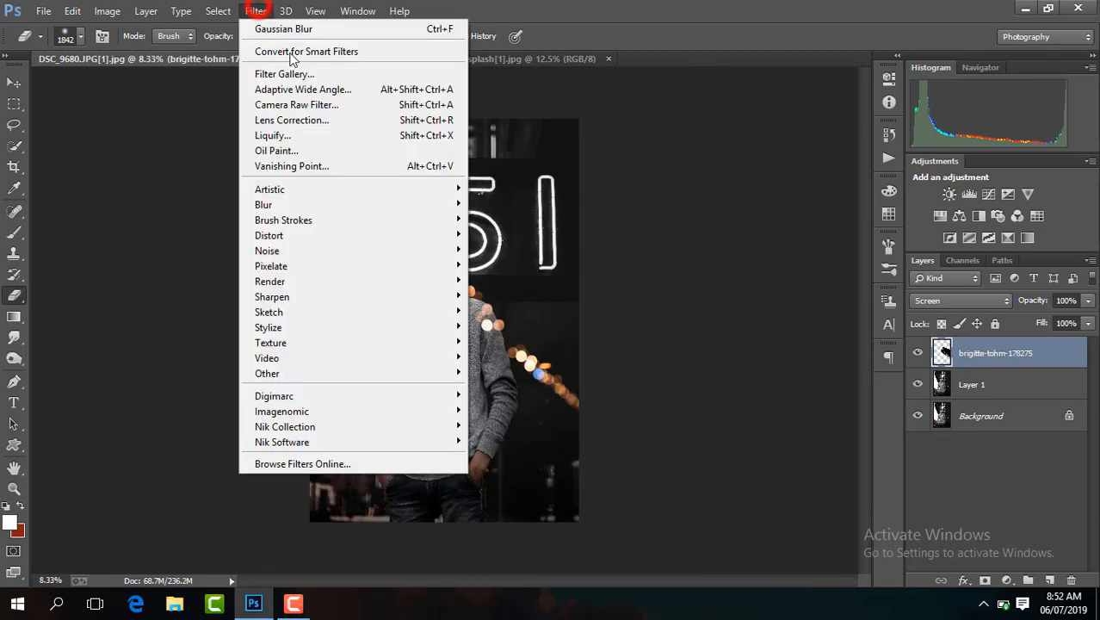
pyautogui.click(318, 105)
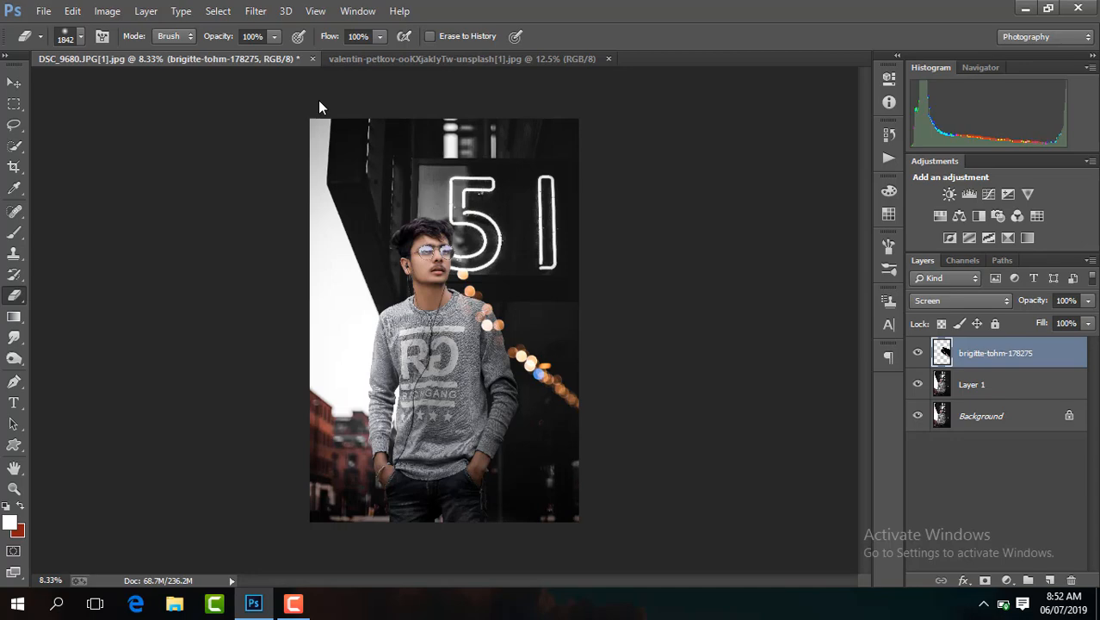
pyautogui.hotkey('ctrl', 'shift', 'a')
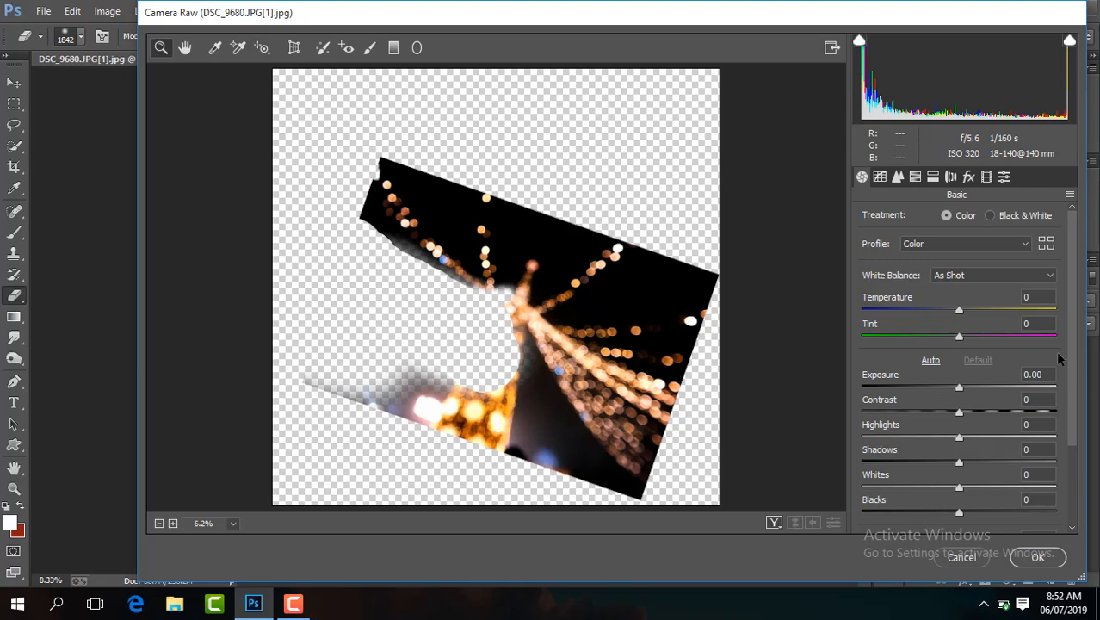
pyautogui.moveTo(1071, 371); pyautogui.dragTo(1071, 508)
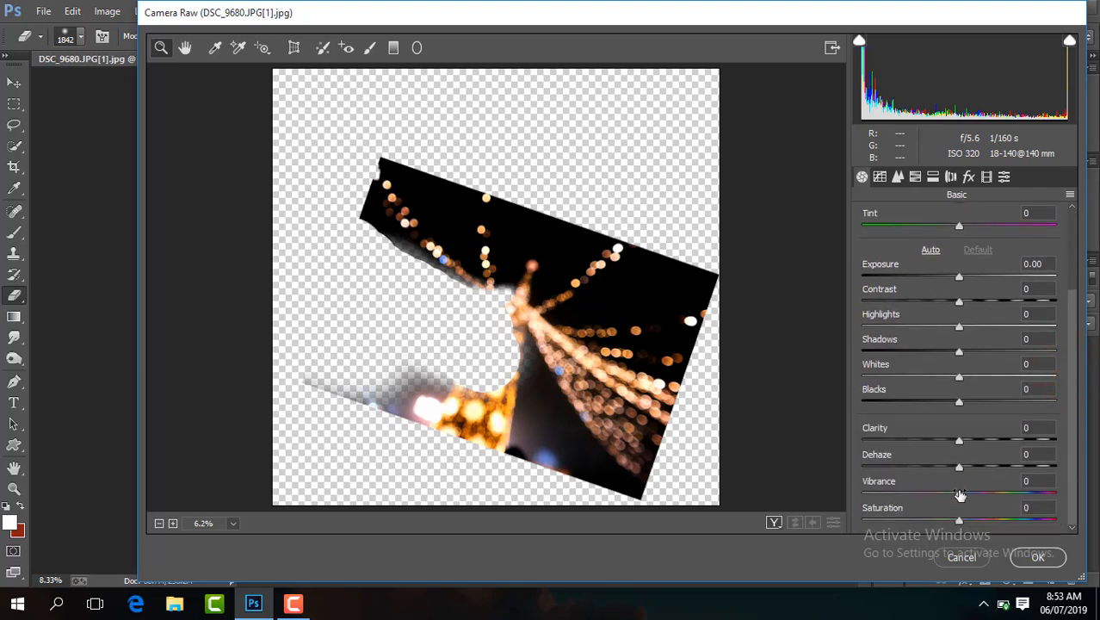
pyautogui.moveTo(958, 496); pyautogui.dragTo(861, 493)
pyautogui.moveTo(958, 519); pyautogui.dragTo(863, 520)
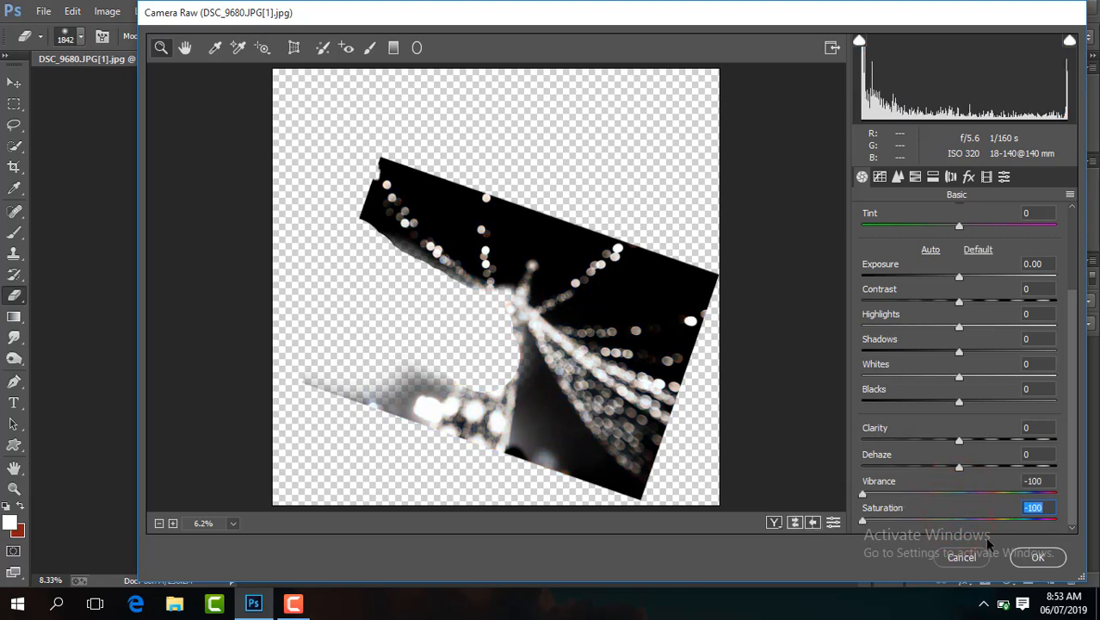
pyautogui.click(1036, 555)
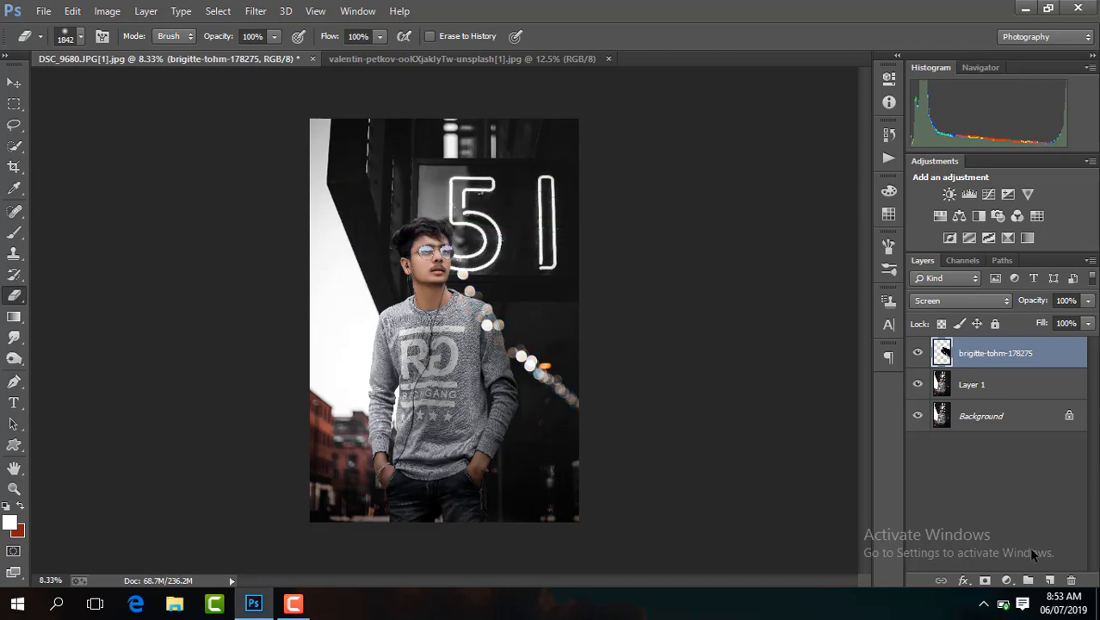
pyautogui.click(294, 605)
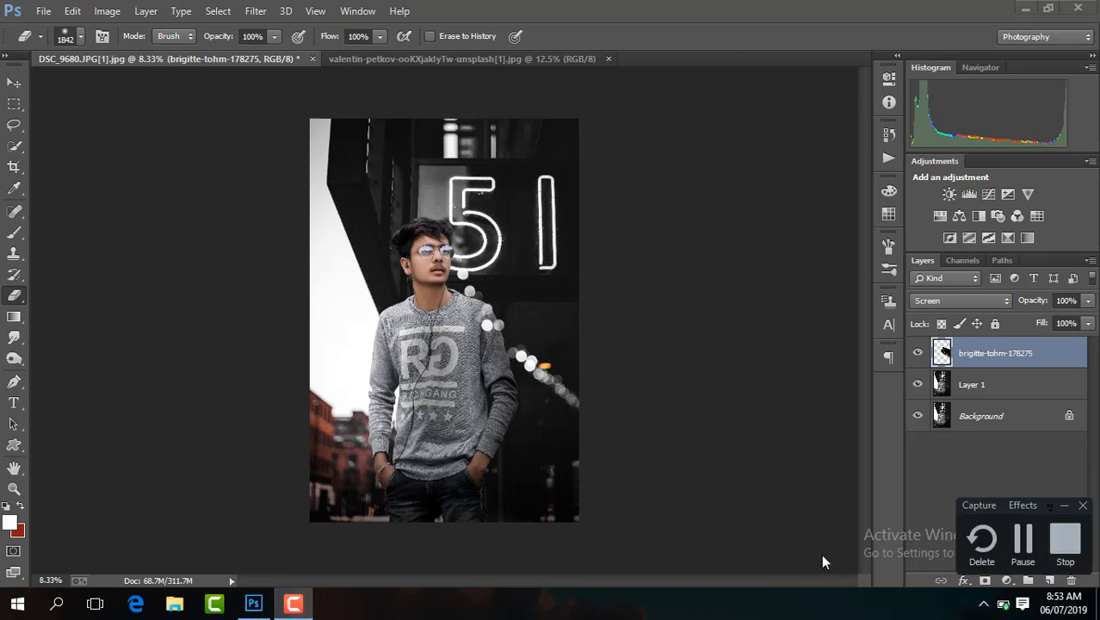
pyautogui.click(1027, 543)
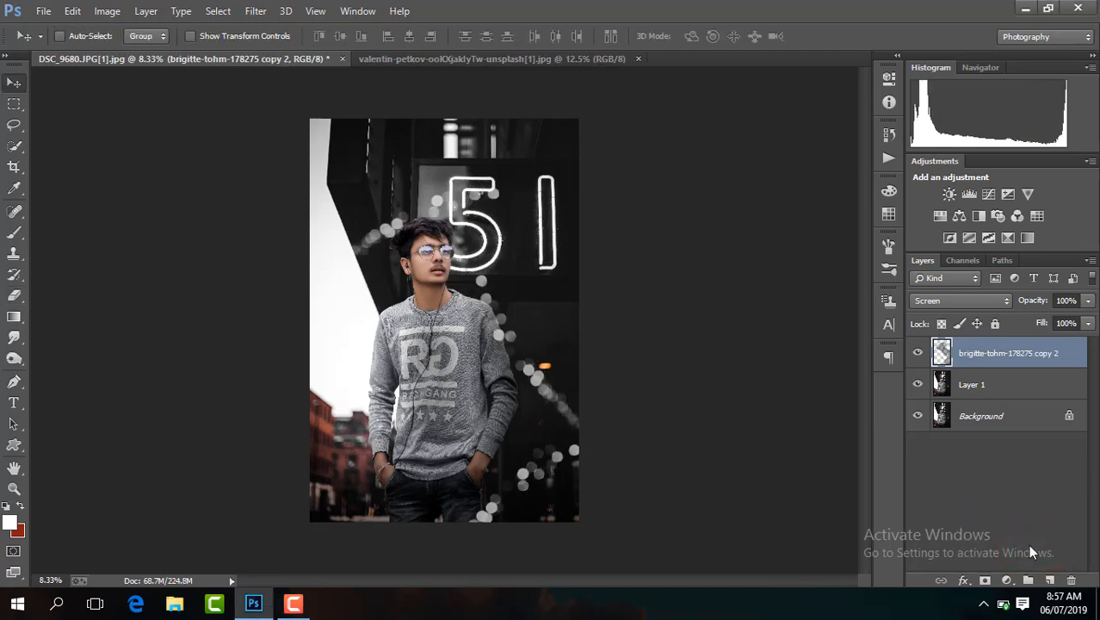
# Step: Create a new layer clipped to the bokeh layer and choose the Gradient tool
pyautogui.click(1050, 582)
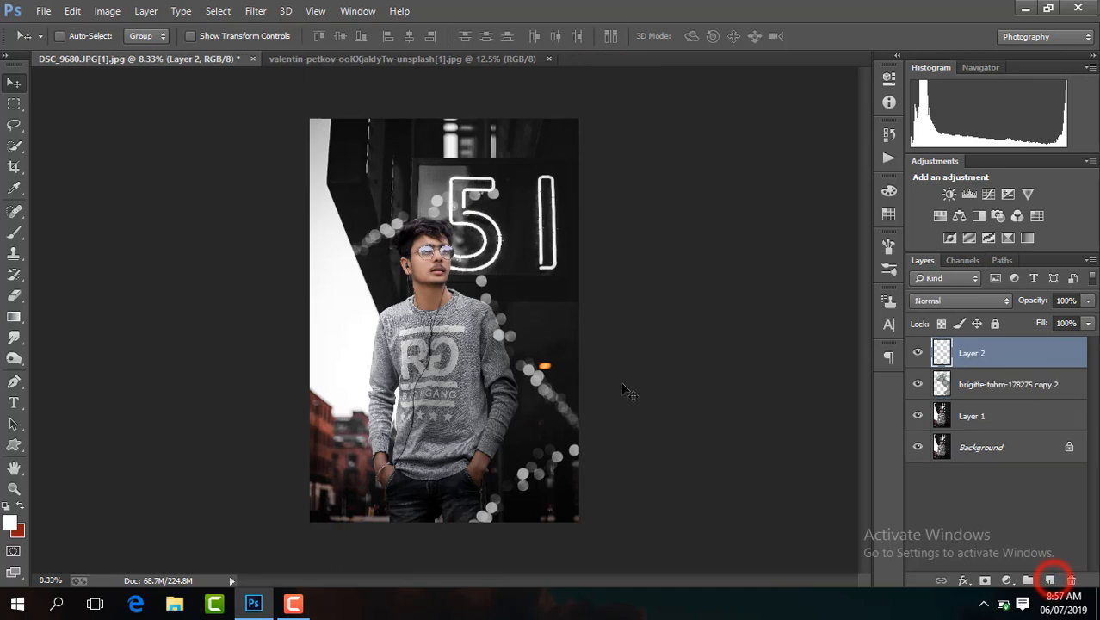
pyautogui.click(15, 315)
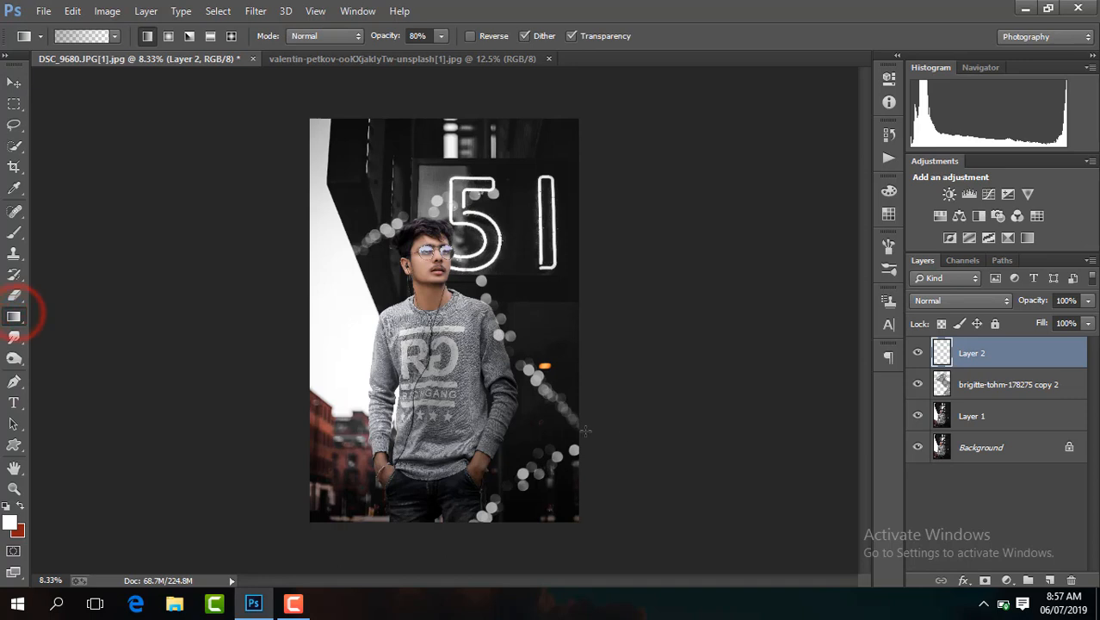
pyautogui.rightClick(978, 350)
pyautogui.click(749, 287)
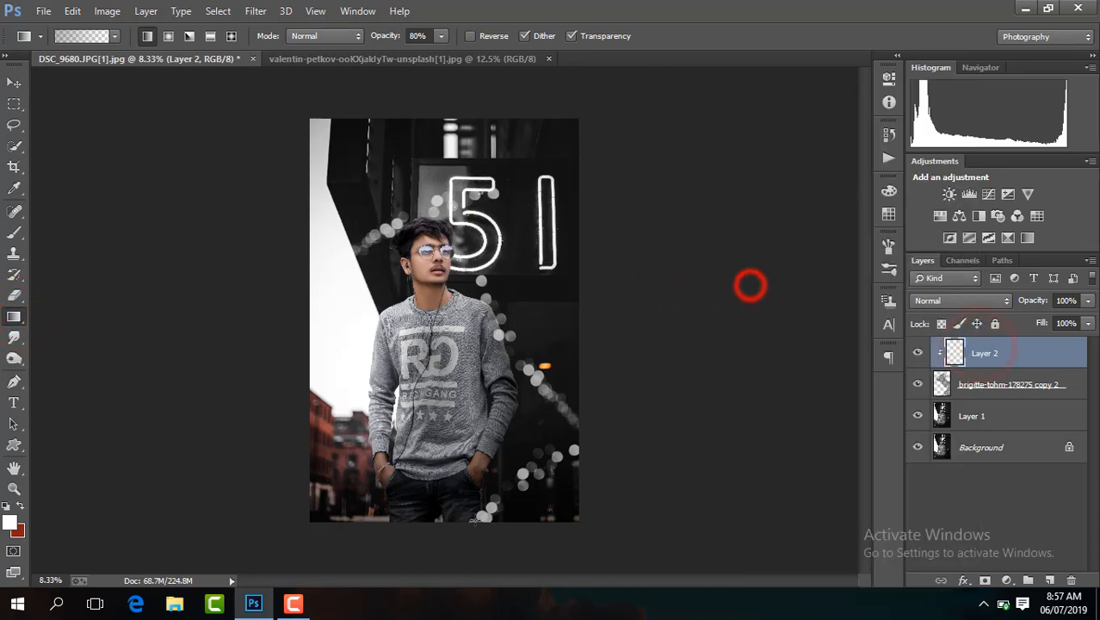
# Step: Draw linear gradients at 80% opacity over the bokeh lights on the clipped layer, starting from the image's bottom edge
pyautogui.click(474, 521)
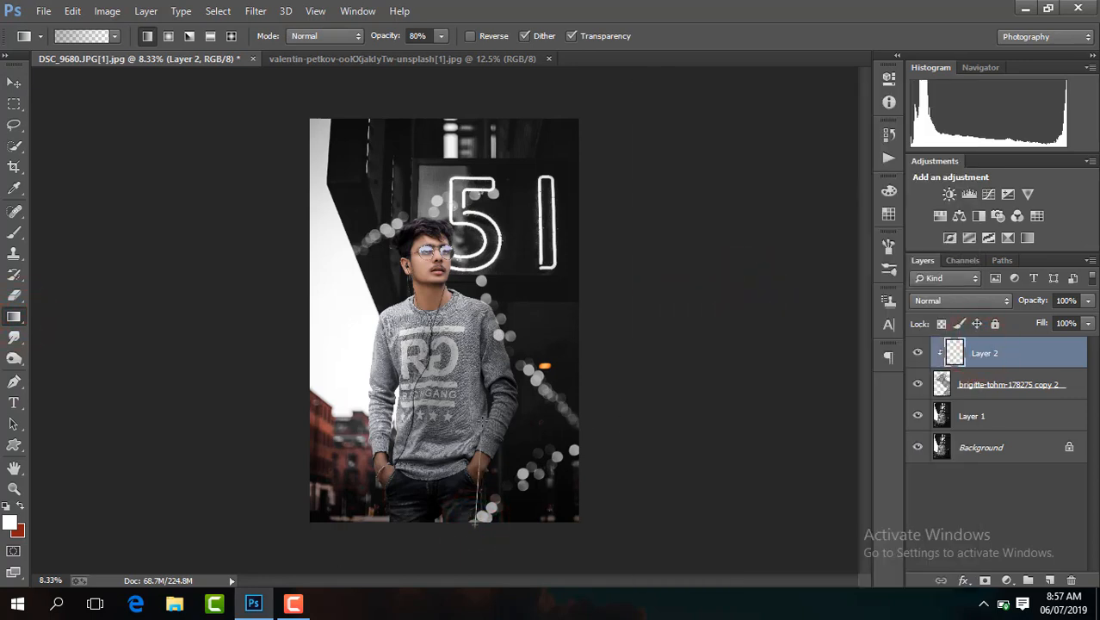
pyautogui.moveTo(474, 523); pyautogui.dragTo(484, 419)
pyautogui.click(576, 360)
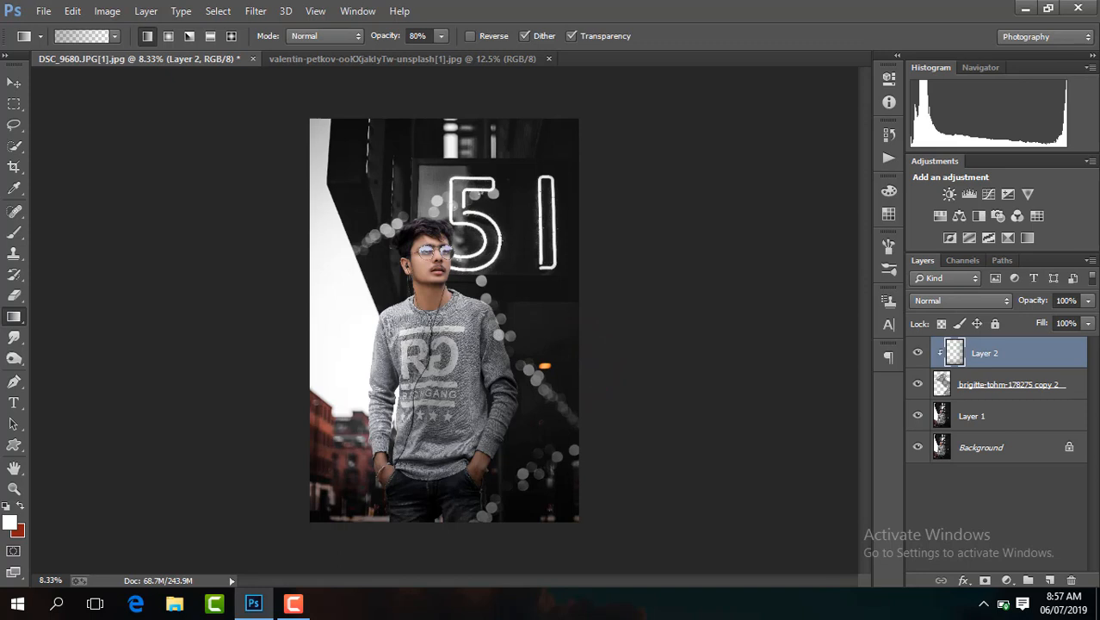
# Step: Merge the gradient layer down into the bokeh layer and lower the merged layer's opacity to 14%
pyautogui.rightClick(998, 358)
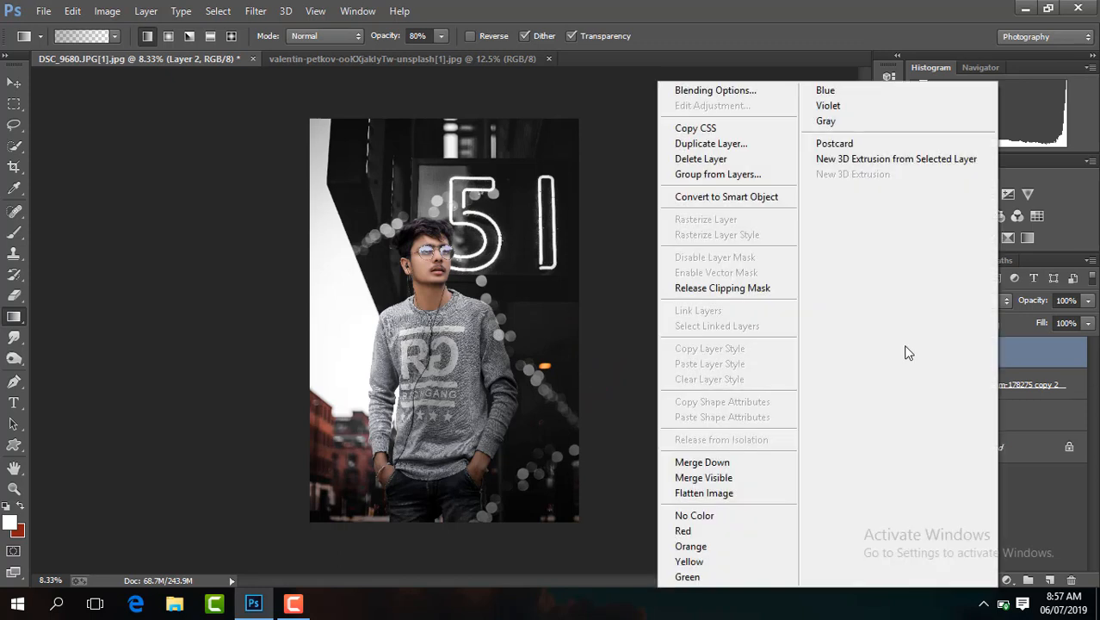
pyautogui.click(752, 466)
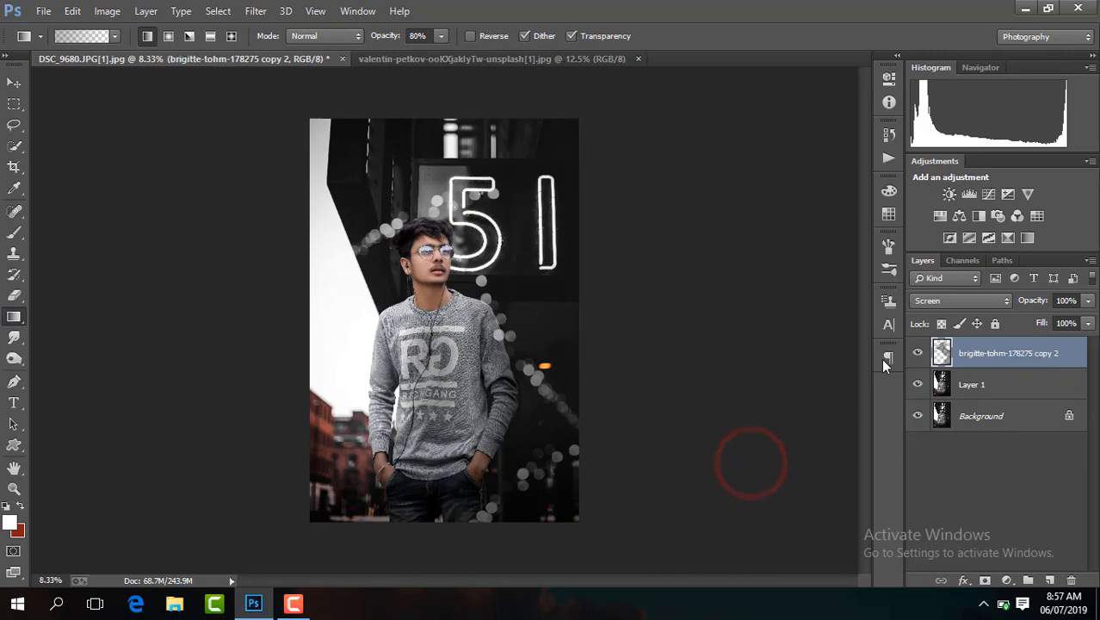
pyautogui.click(1088, 300)
pyautogui.moveTo(1087, 317); pyautogui.dragTo(1019, 320)
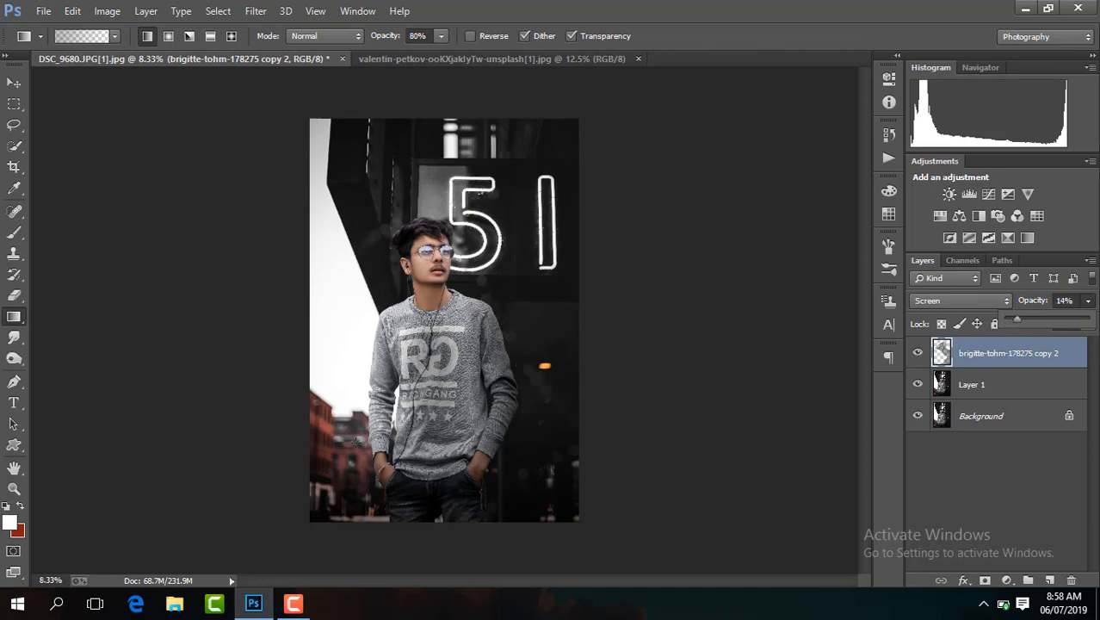
pyautogui.click(294, 603)
pyautogui.click(1027, 540)
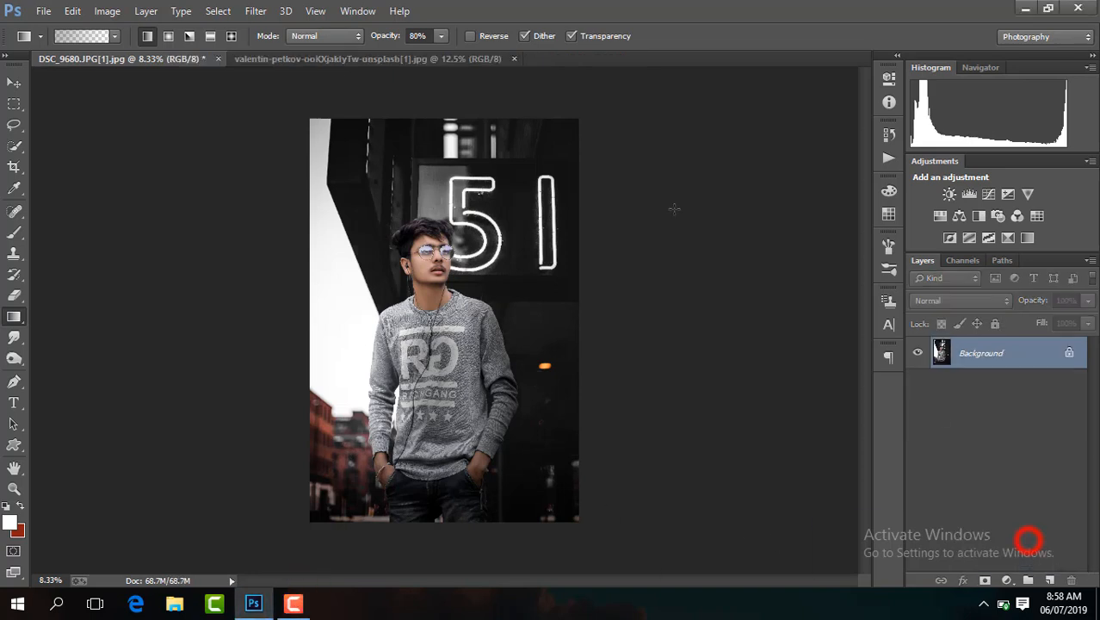
# Step: Duplicate the background layer and apply Add Noise to the copy with a 7.16% amount and Uniform distribution
pyautogui.click(674, 208)
pyautogui.hotkey('ctrl', 'j')
pyautogui.click(255, 11)
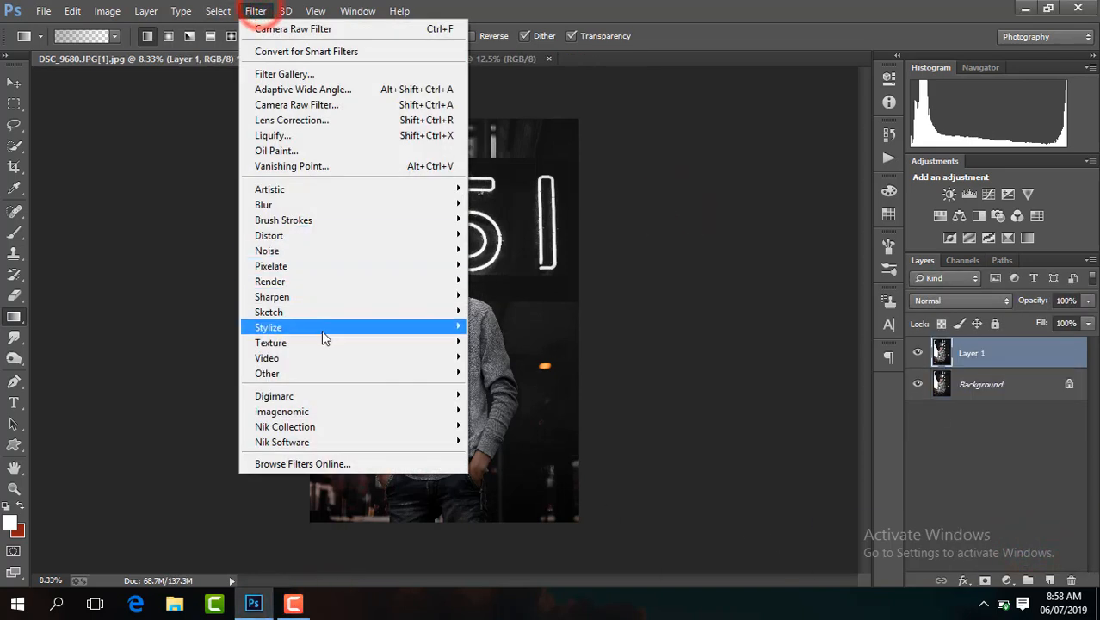
pyautogui.moveTo(323, 343)
pyautogui.moveTo(327, 250)
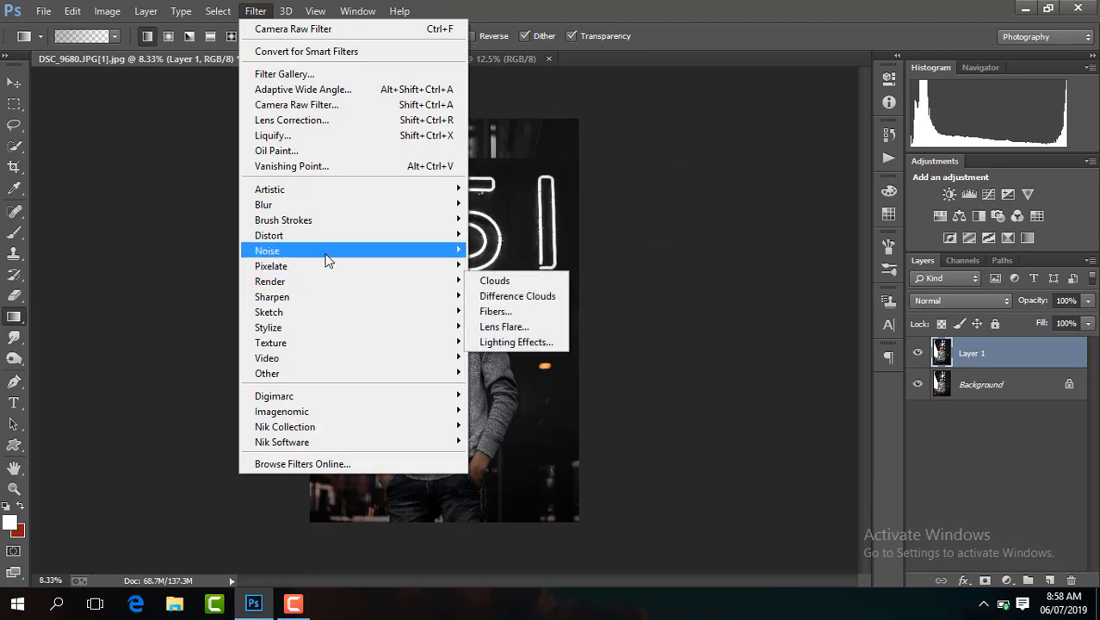
pyautogui.click(519, 251)
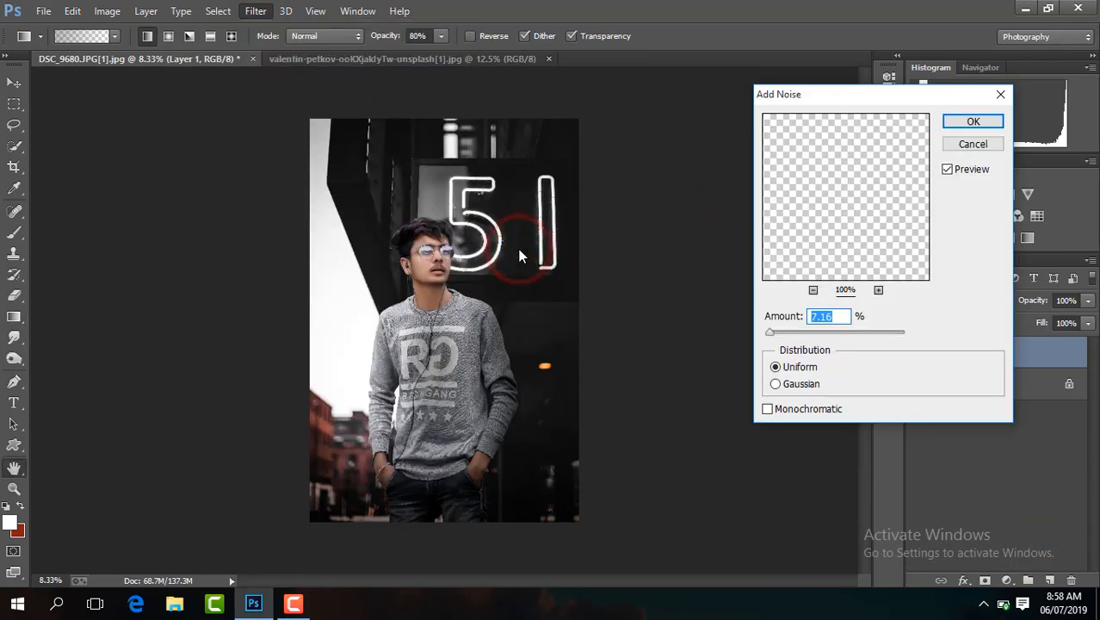
pyautogui.hotkey('ctrl', '+')
pyautogui.hotkey('ctrl', '+')
pyautogui.hotkey('ctrl', '+')
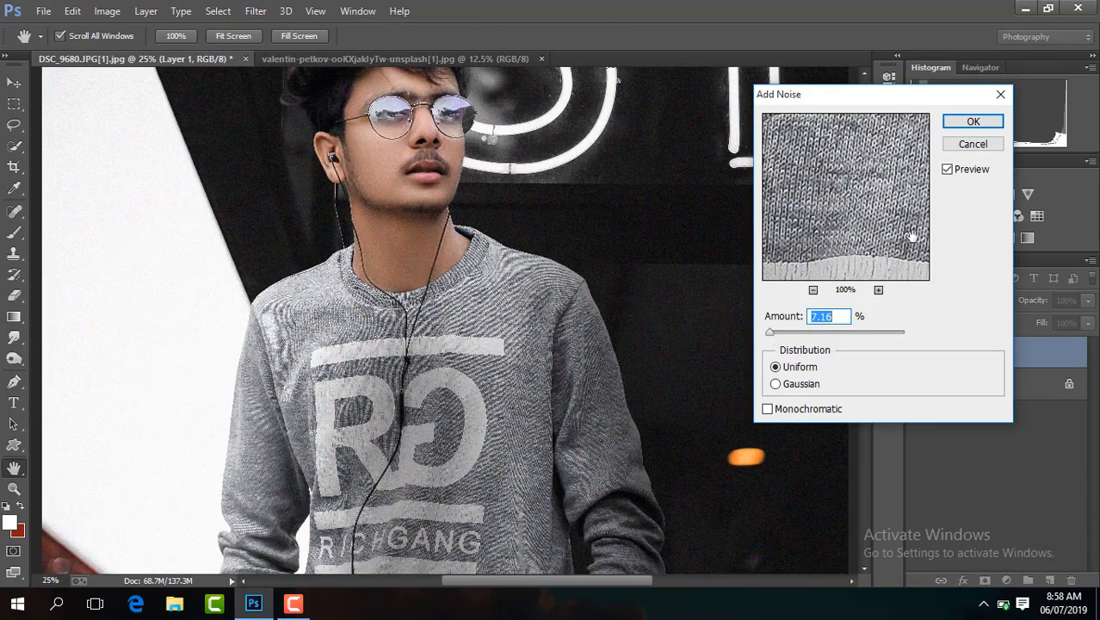
pyautogui.click(972, 122)
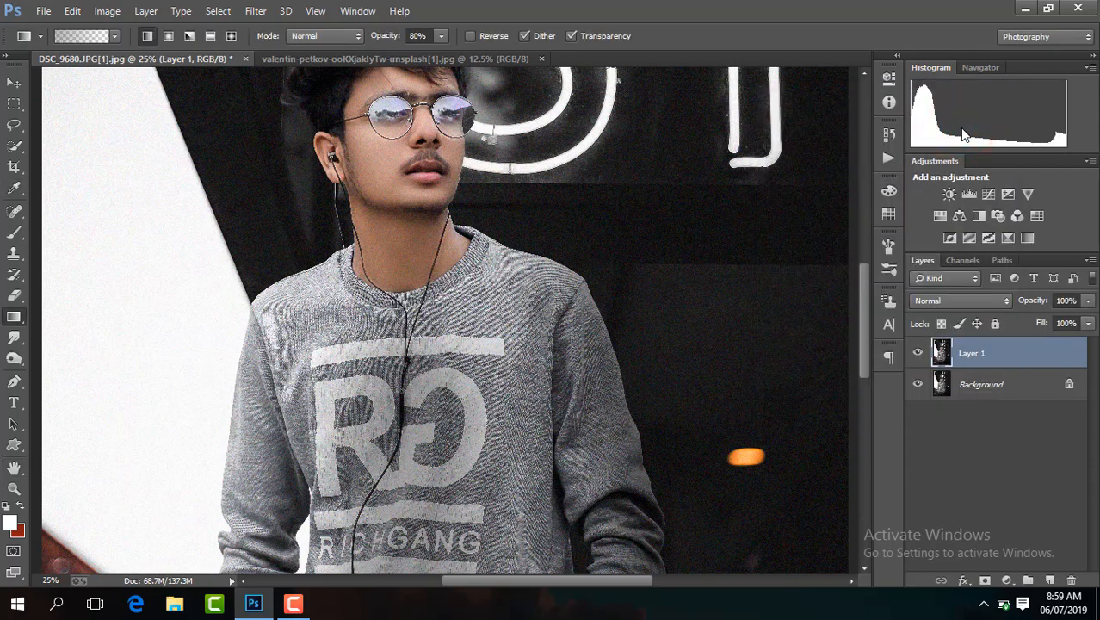
# Step: Flatten the noise layer and the background into a single layer
pyautogui.hotkey('ctrl', '-')
pyautogui.hotkey('ctrl', '-')
pyautogui.hotkey('ctrl', '-')
pyautogui.rightClick(994, 338)
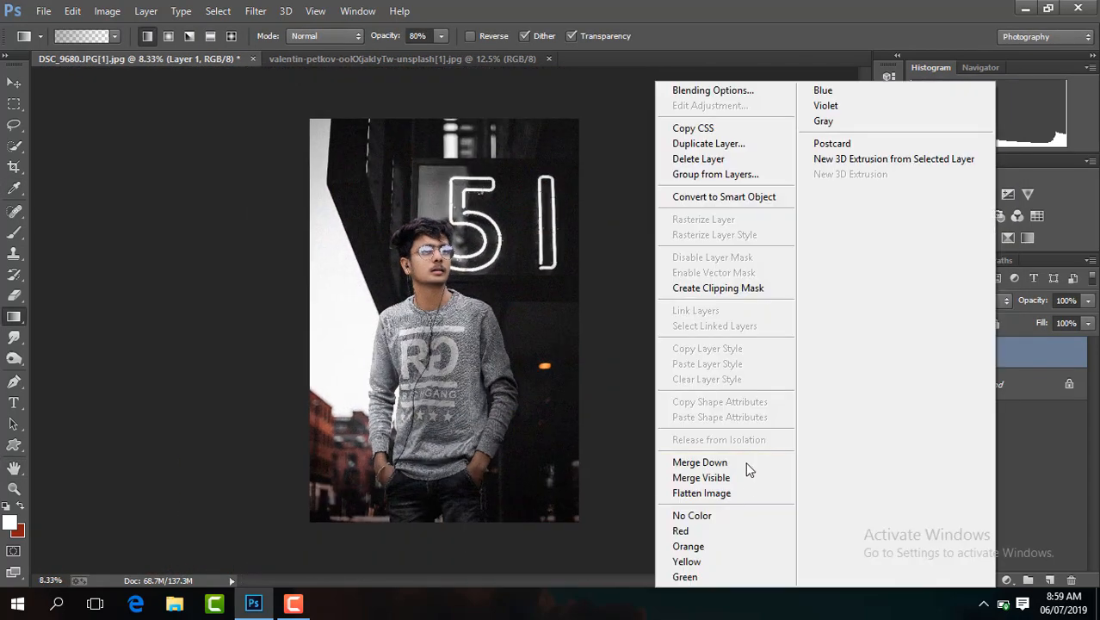
pyautogui.click(747, 490)
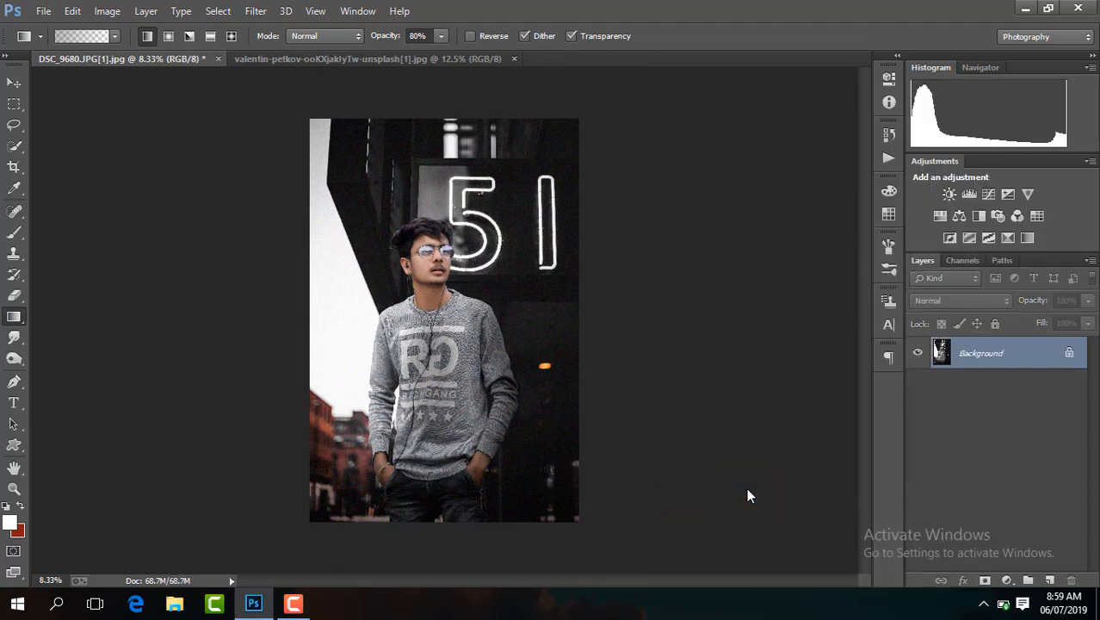
# Step: Duplicate the background layer and brighten the copy with the Camera Raw filter at +0.65 exposure
pyautogui.hotkey('ctrl', 'j')
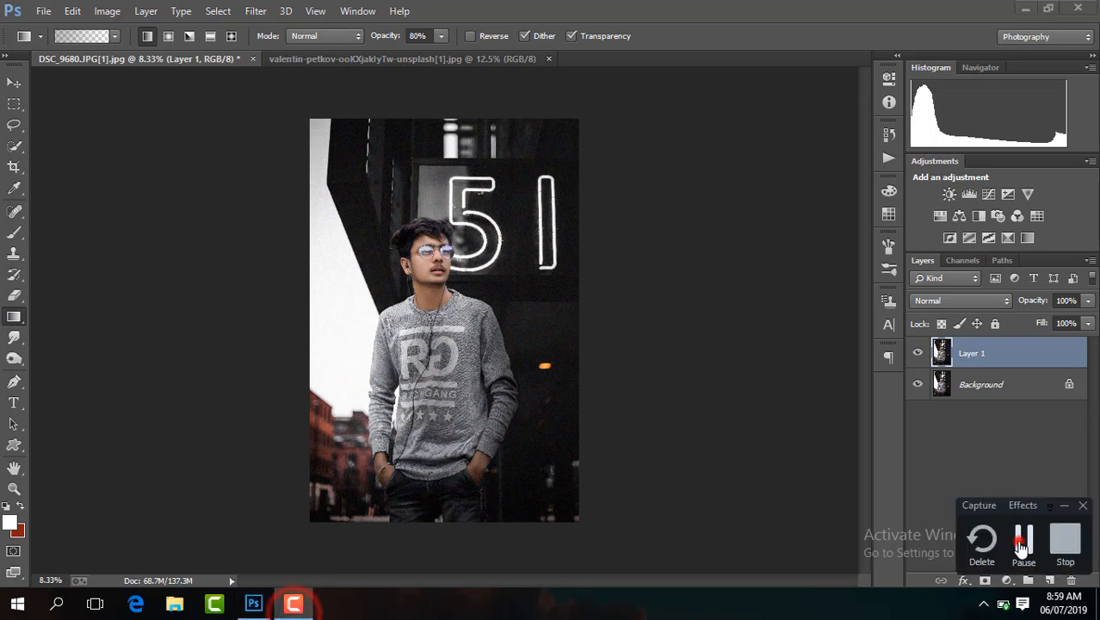
pyautogui.click(256, 10)
pyautogui.click(324, 104)
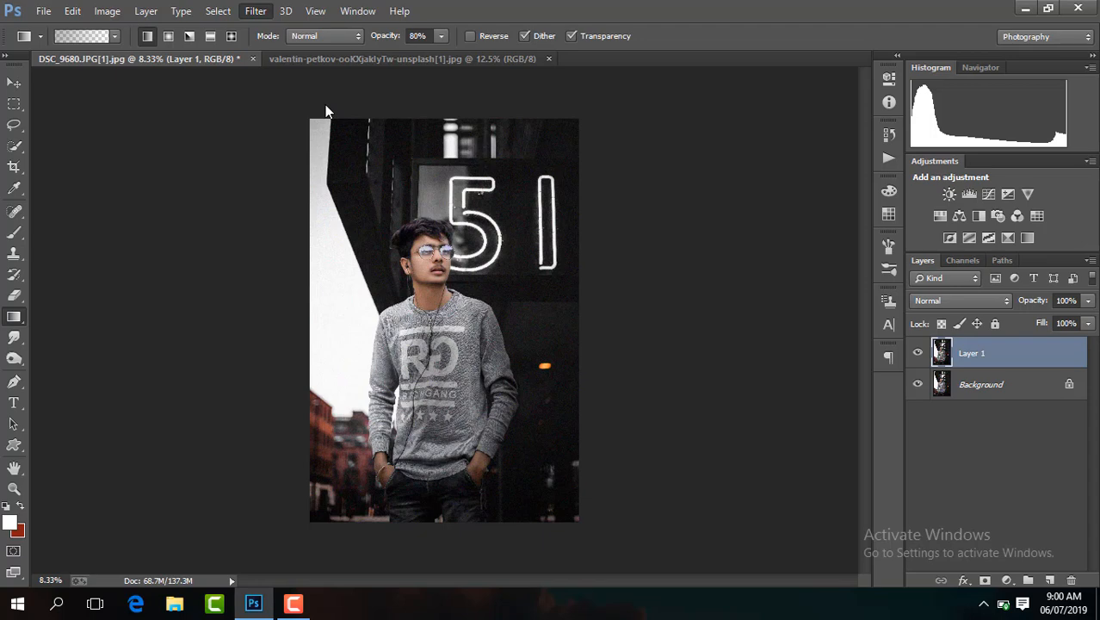
pyautogui.hotkey('ctrl', 'shift', 'a')
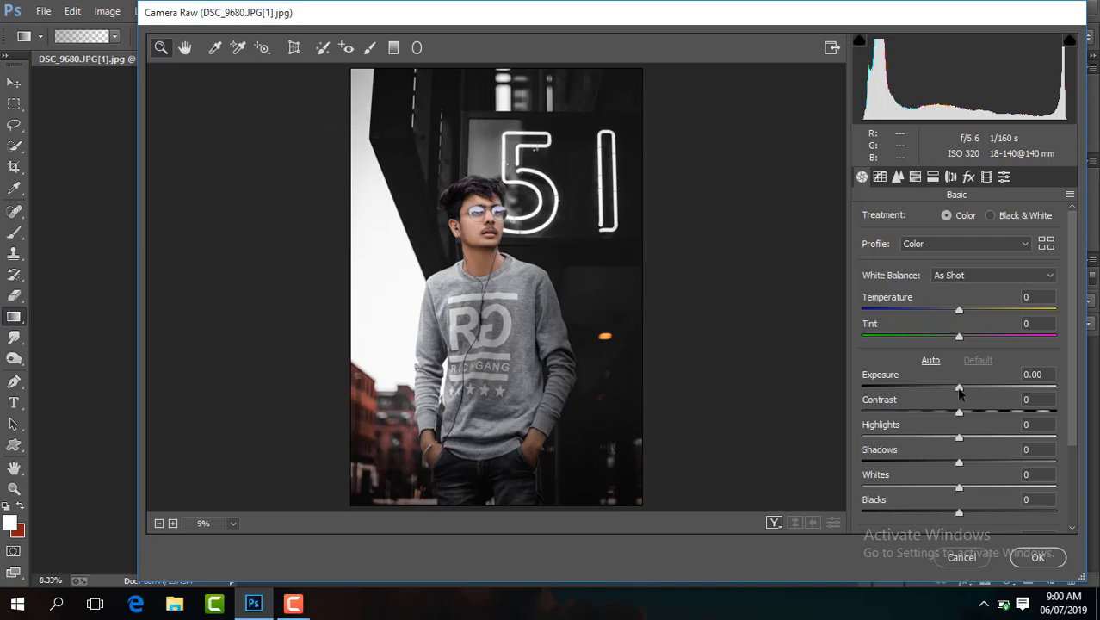
pyautogui.moveTo(959, 387); pyautogui.dragTo(972, 389)
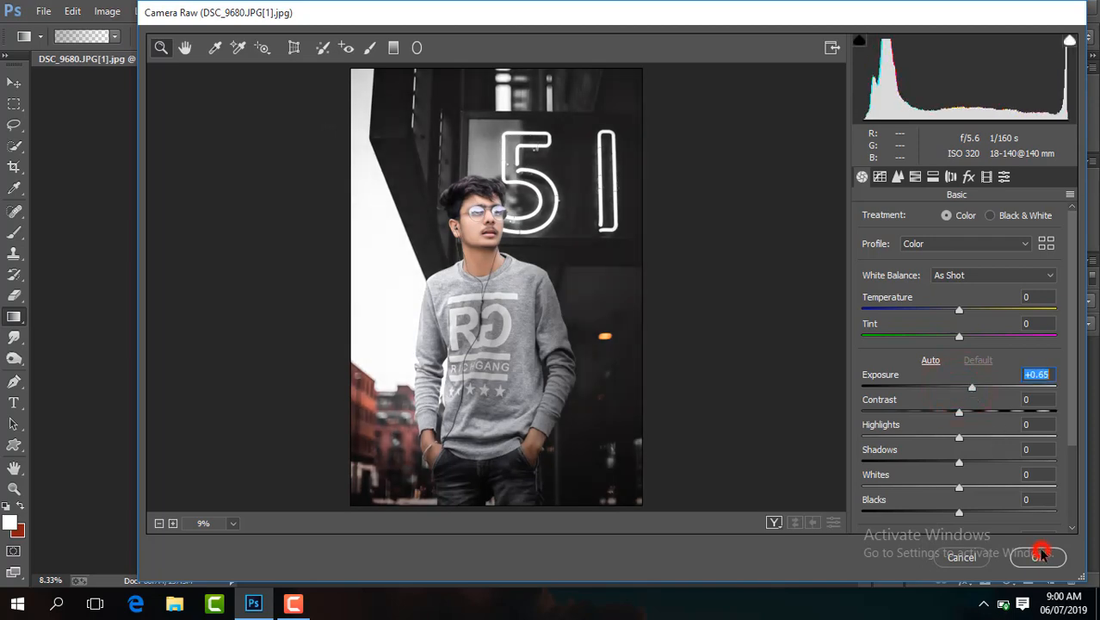
pyautogui.click(1040, 554)
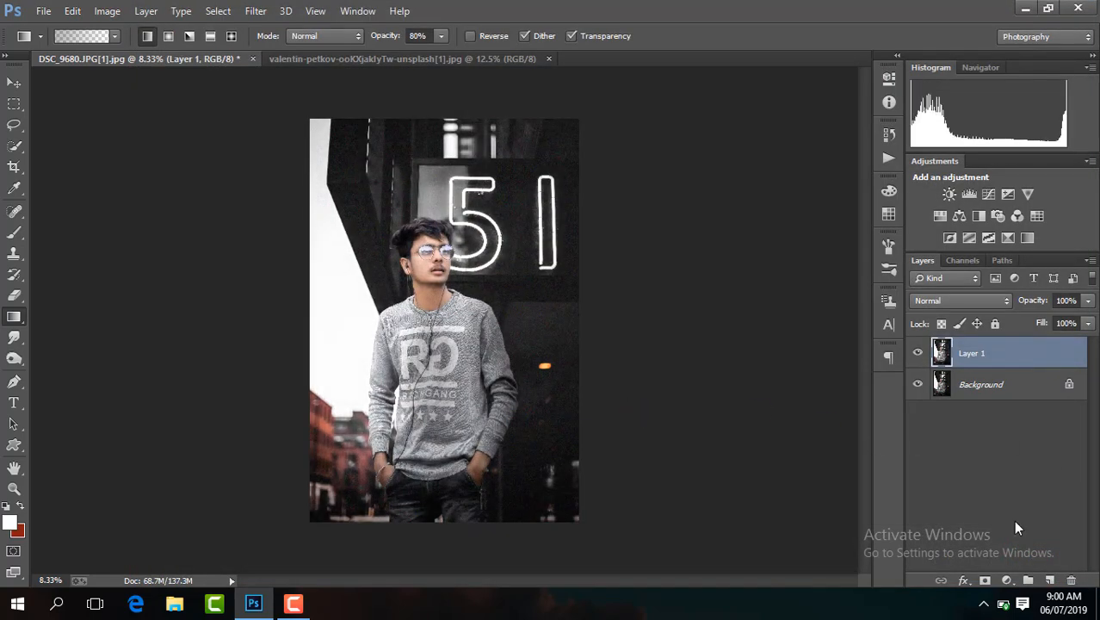
# Step: Add a black mask to the brightened layer and reveal highlights on the jeans with a soft 195 px white brush
pyautogui.keyDown('alt'); pyautogui.click(985, 581); pyautogui.keyUp('alt')
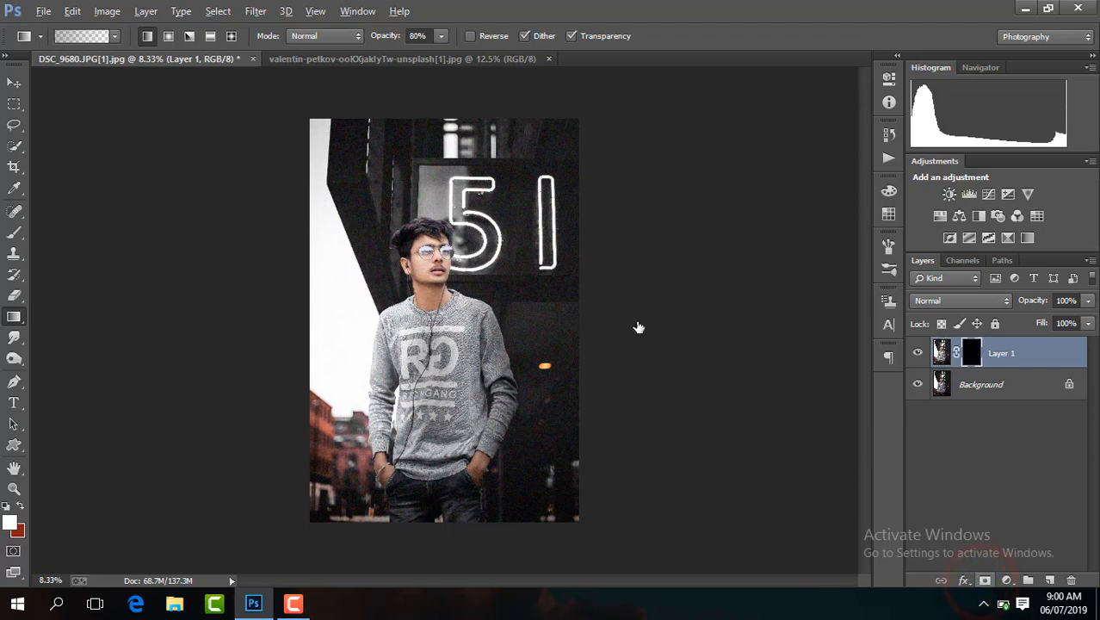
pyautogui.click(13, 232)
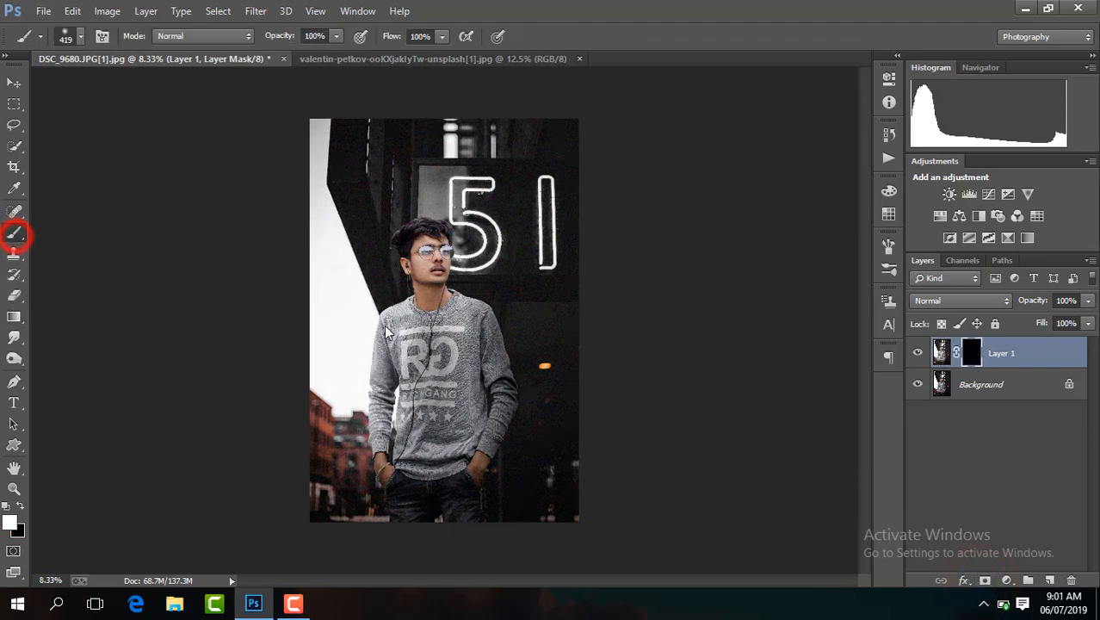
pyautogui.scroll(4, 387, 332)
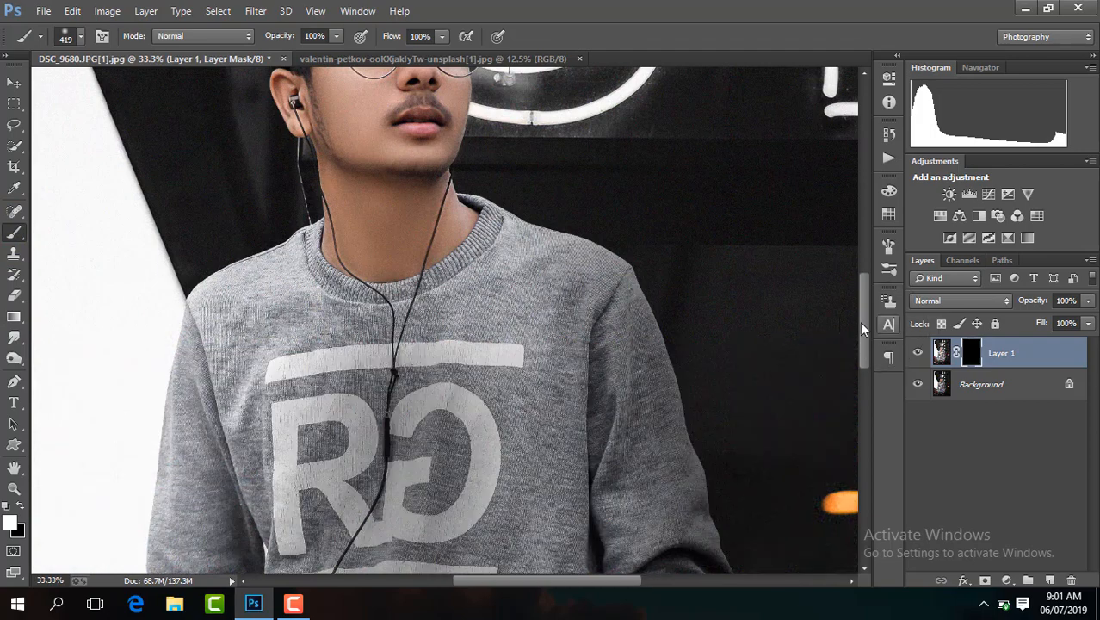
pyautogui.moveTo(858, 318); pyautogui.dragTo(858, 448)
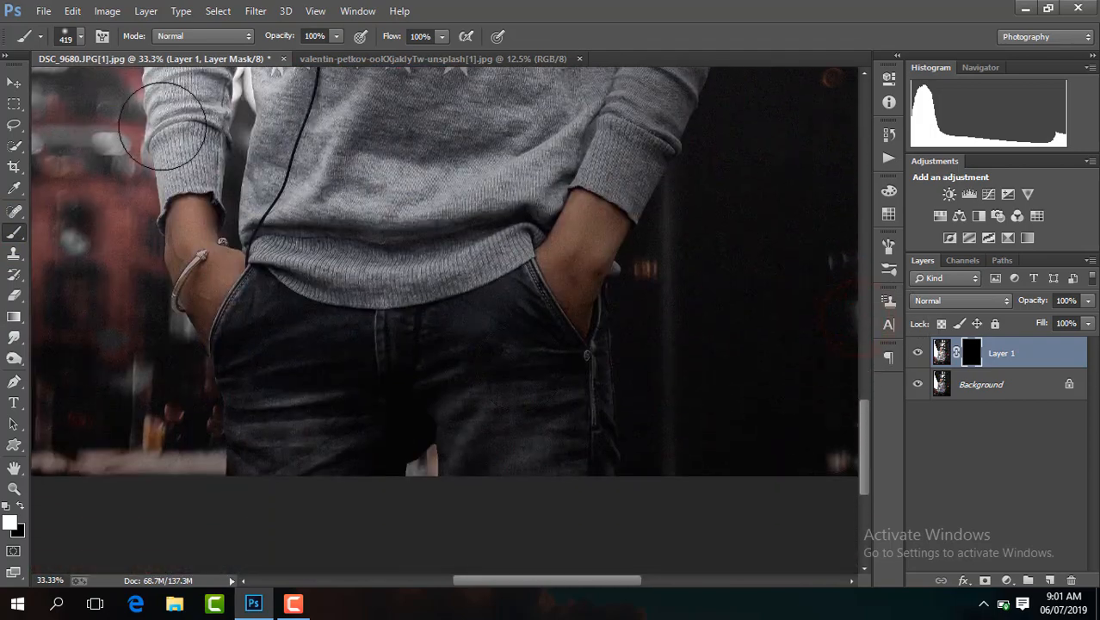
pyautogui.click(81, 36)
pyautogui.moveTo(169, 89); pyautogui.dragTo(156, 88)
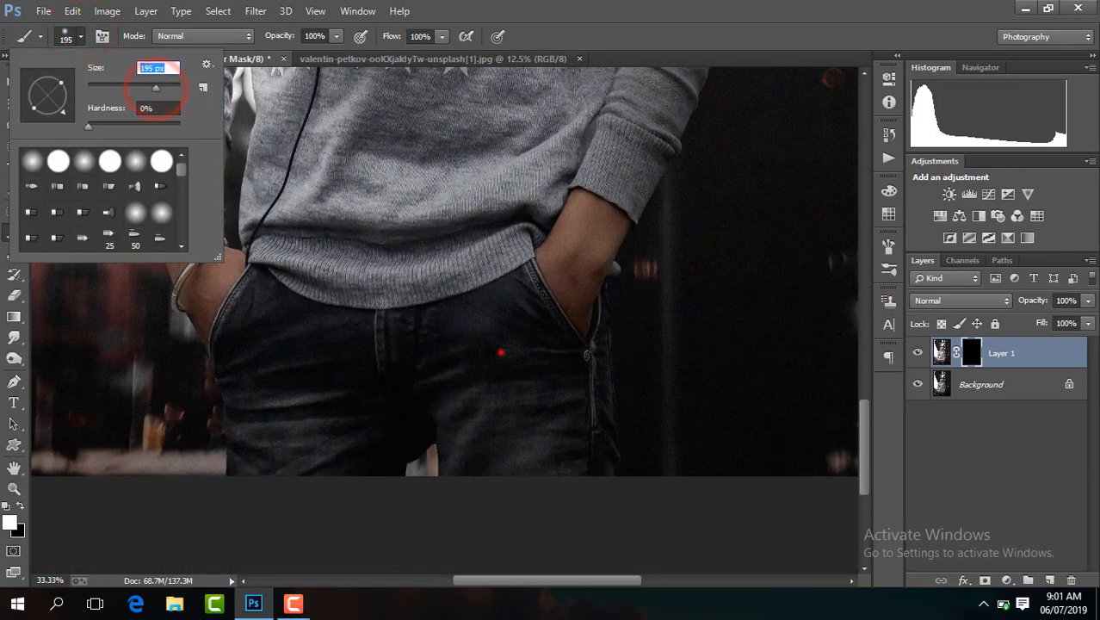
pyautogui.click(498, 352)
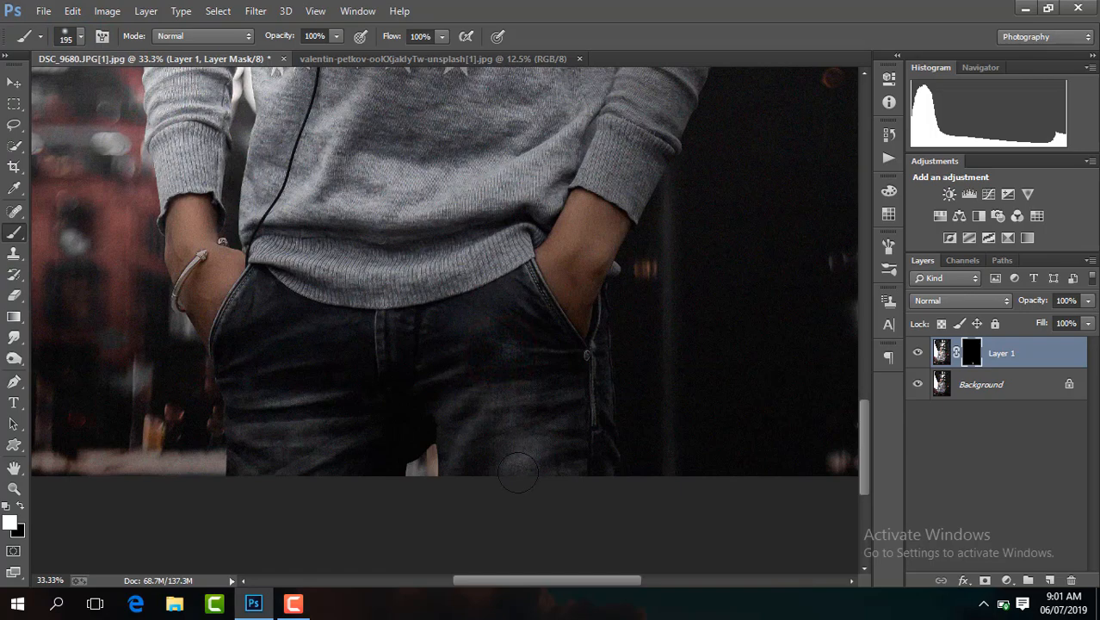
pyautogui.click(284, 334)
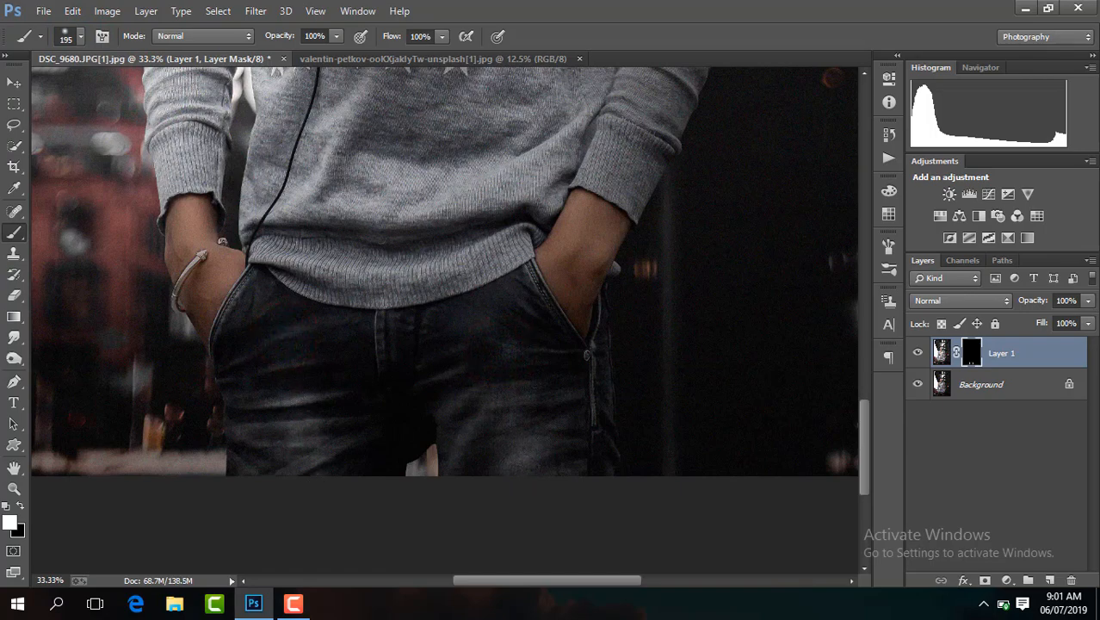
pyautogui.click(504, 327)
# Step: Paint white on the layer mask along both sweater sleeves to reveal the brighter exposure there
pyautogui.moveTo(864, 470); pyautogui.dragTo(857, 393)
pyautogui.click(611, 145)
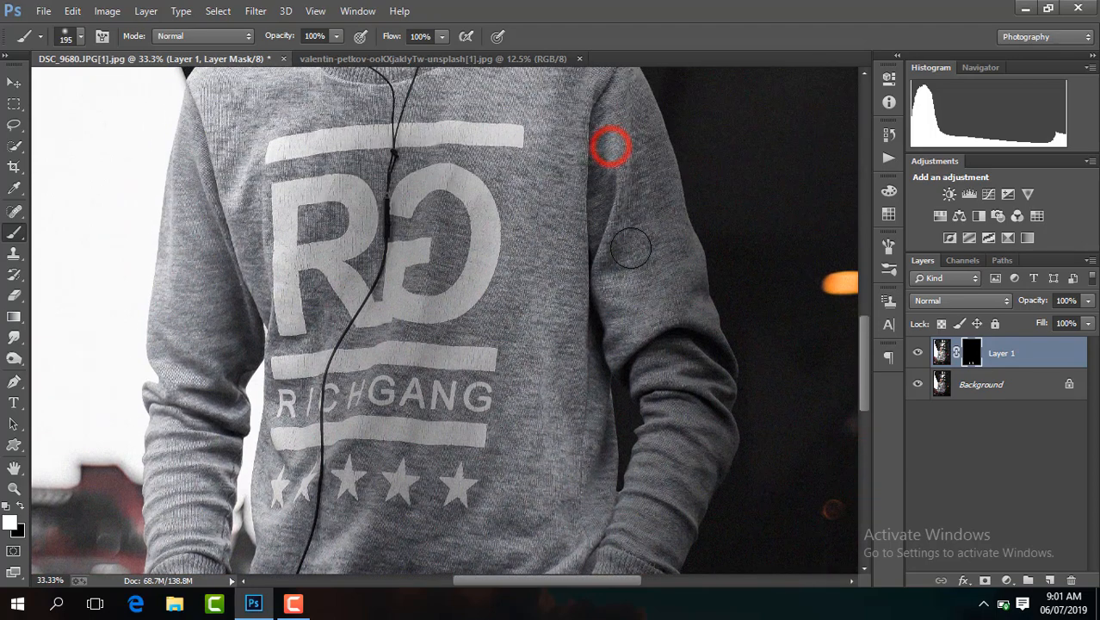
pyautogui.click(633, 248)
pyautogui.click(673, 347)
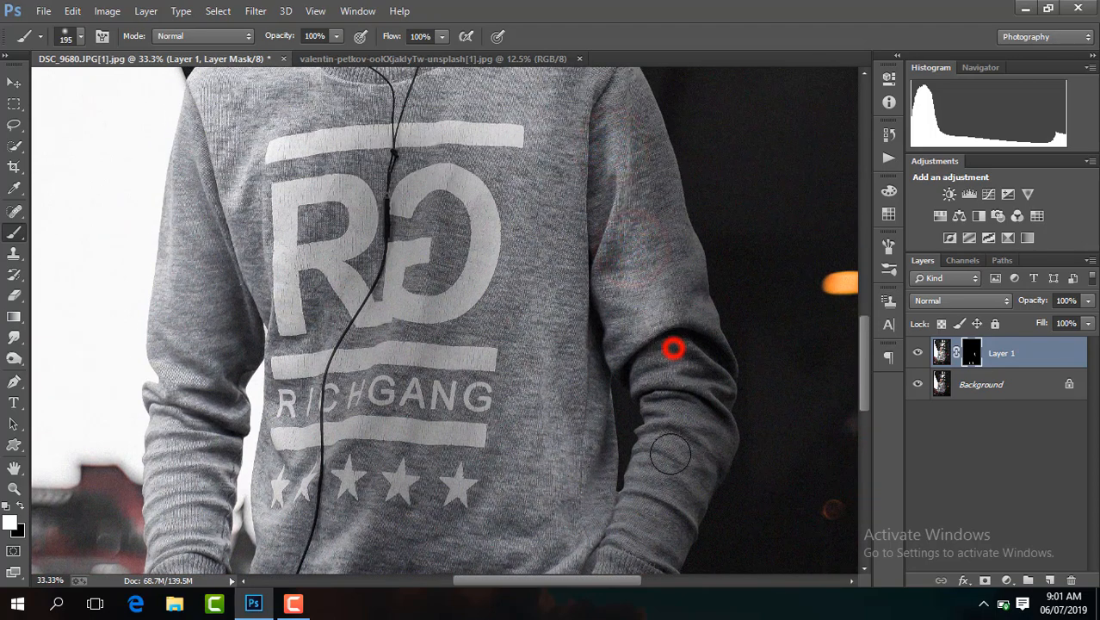
pyautogui.moveTo(860, 349); pyautogui.dragTo(860, 379)
pyautogui.click(673, 290)
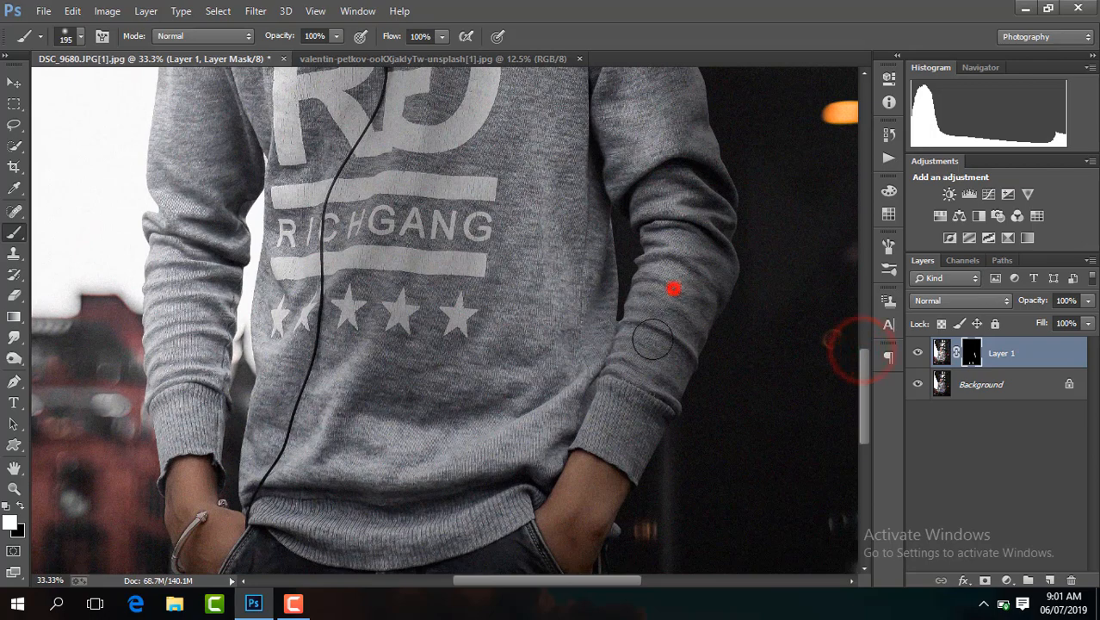
pyautogui.click(198, 112)
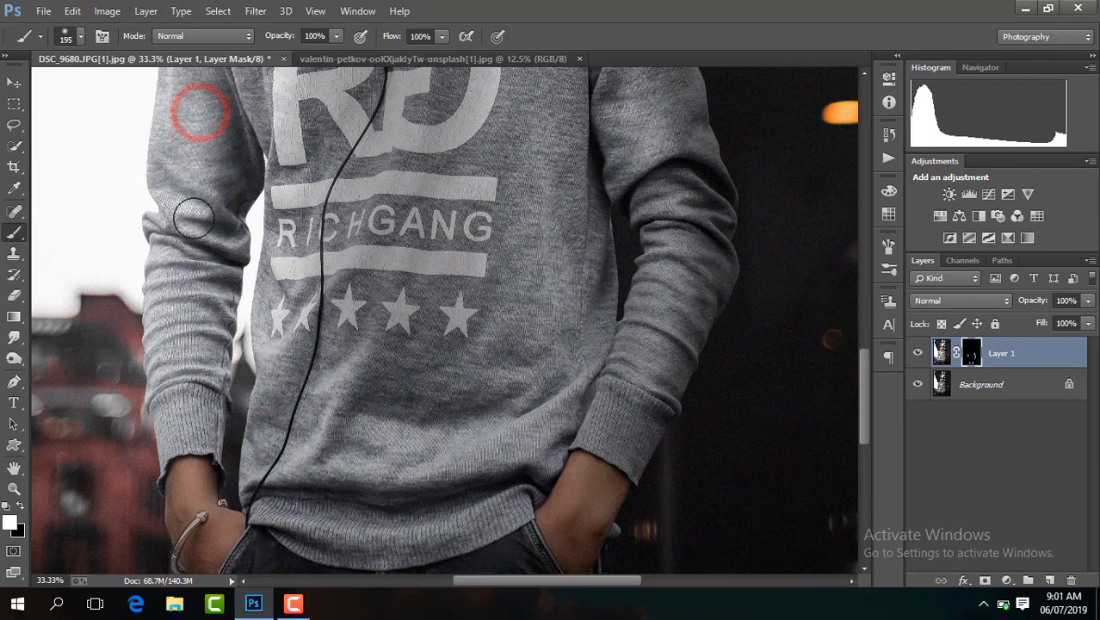
pyautogui.click(193, 219)
# Step: Paint white on the layer mask over the sweater's chest, front print and lower folds to brighten them
pyautogui.moveTo(862, 372); pyautogui.dragTo(862, 325)
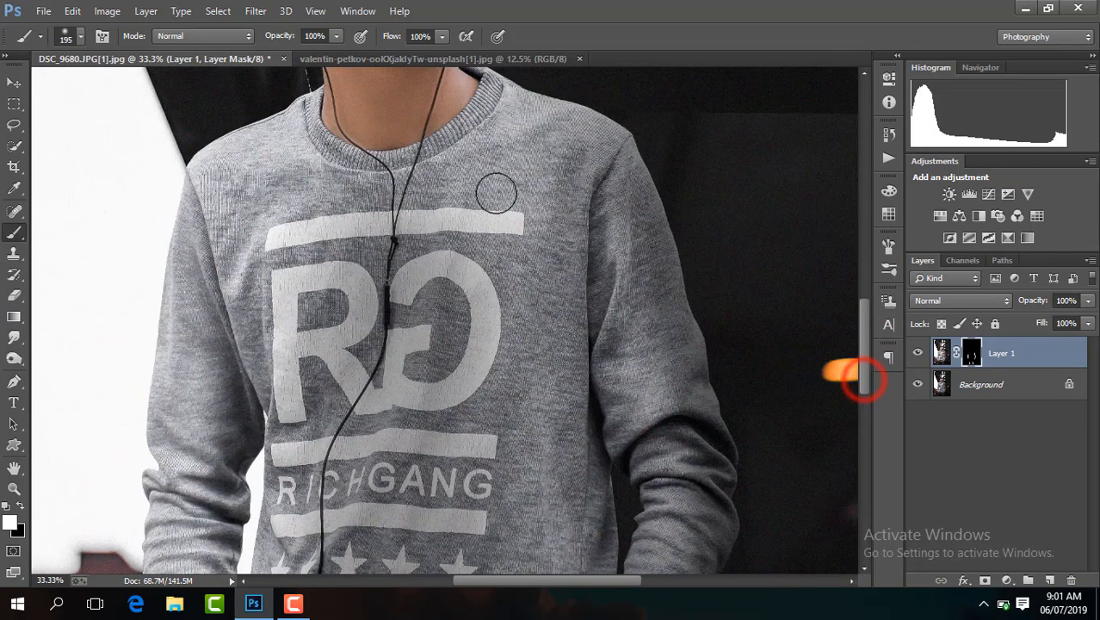
pyautogui.click(523, 186)
pyautogui.click(256, 192)
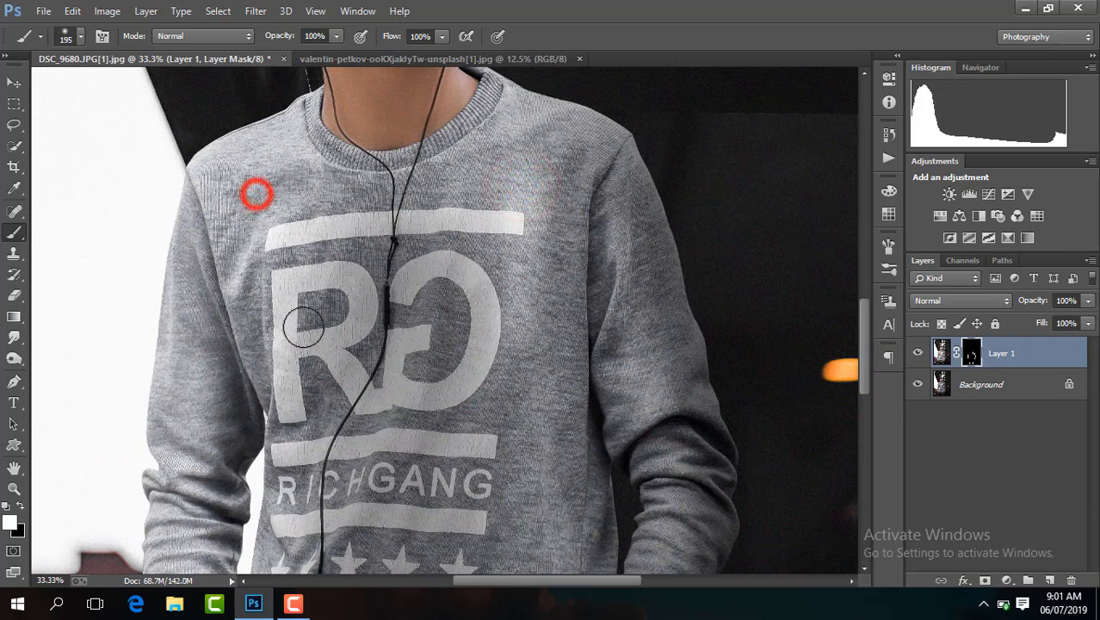
pyautogui.moveTo(863, 326); pyautogui.dragTo(863, 370)
pyautogui.click(526, 210)
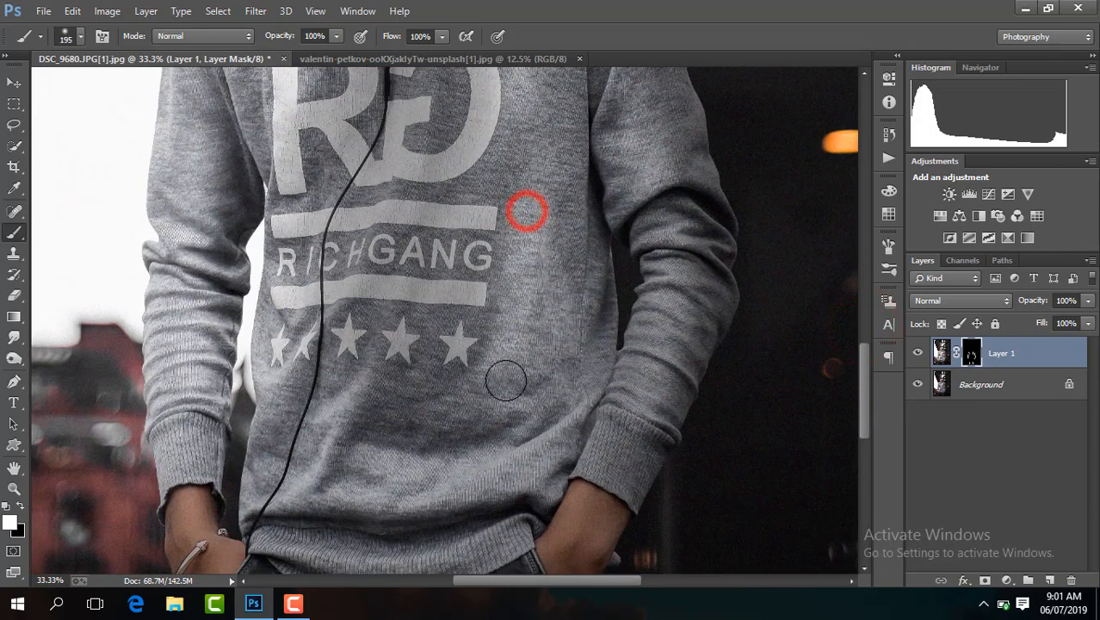
pyautogui.click(363, 506)
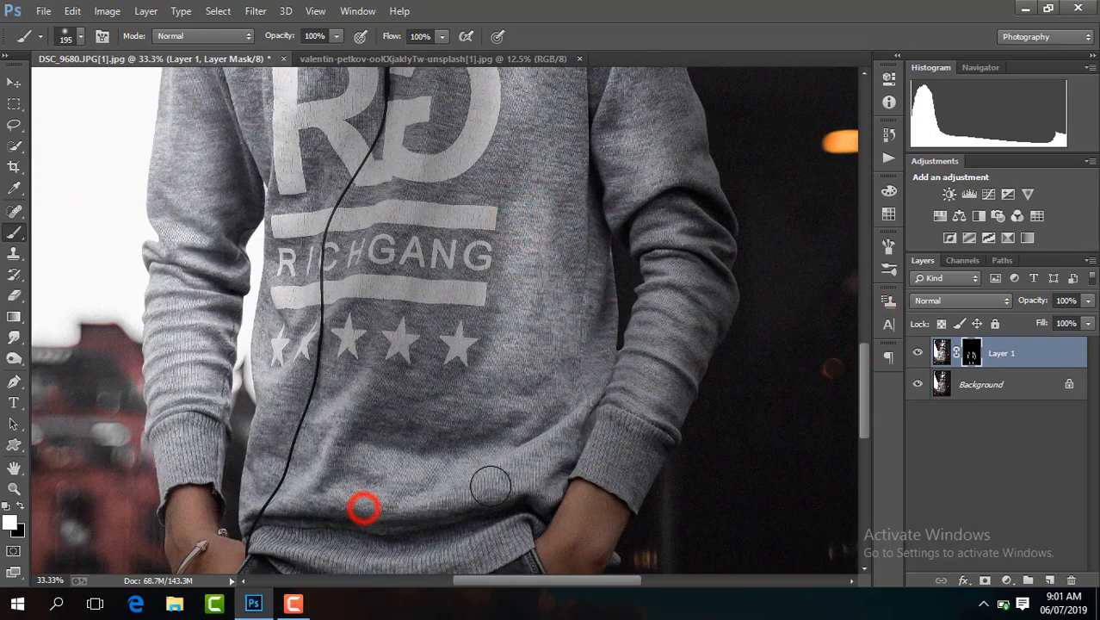
pyautogui.click(385, 213)
# Step: Flatten the masked brightening layer and the background into a single layer
pyautogui.hotkey('ctrl', '-')
pyautogui.hotkey('ctrl', '-')
pyautogui.hotkey('ctrl', '-')
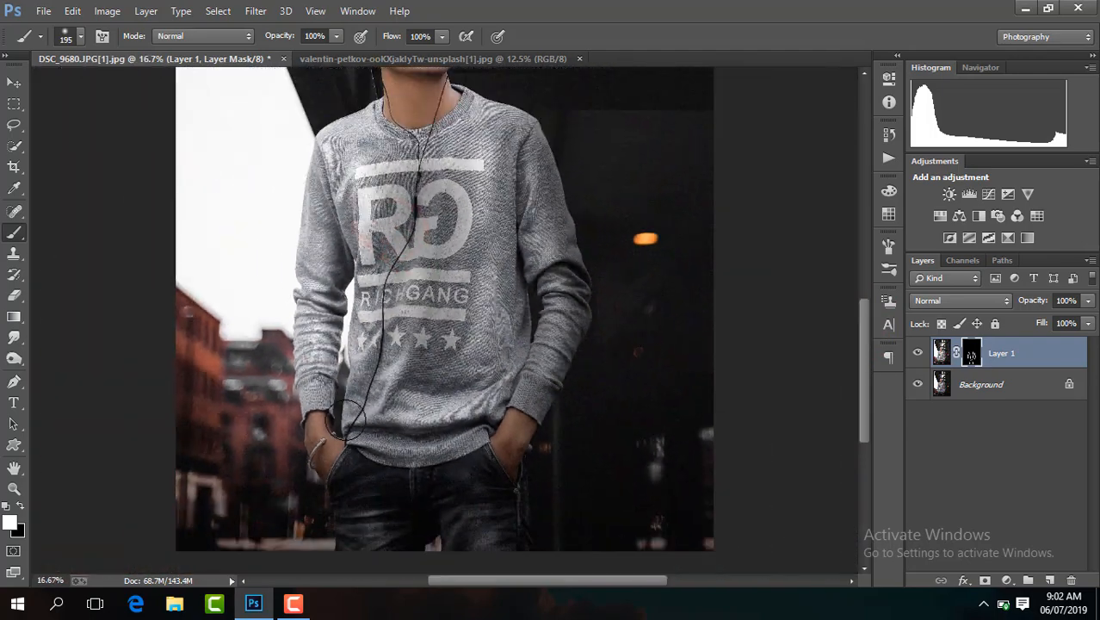
pyautogui.hotkey('ctrl', '-')
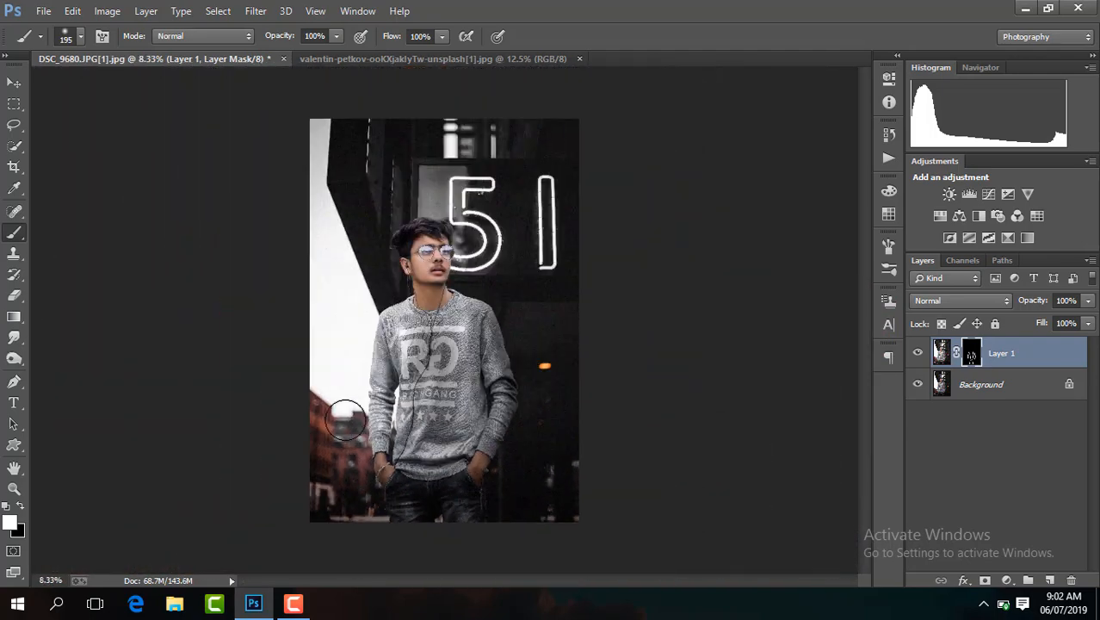
pyautogui.rightClick(1021, 360)
pyautogui.click(706, 484)
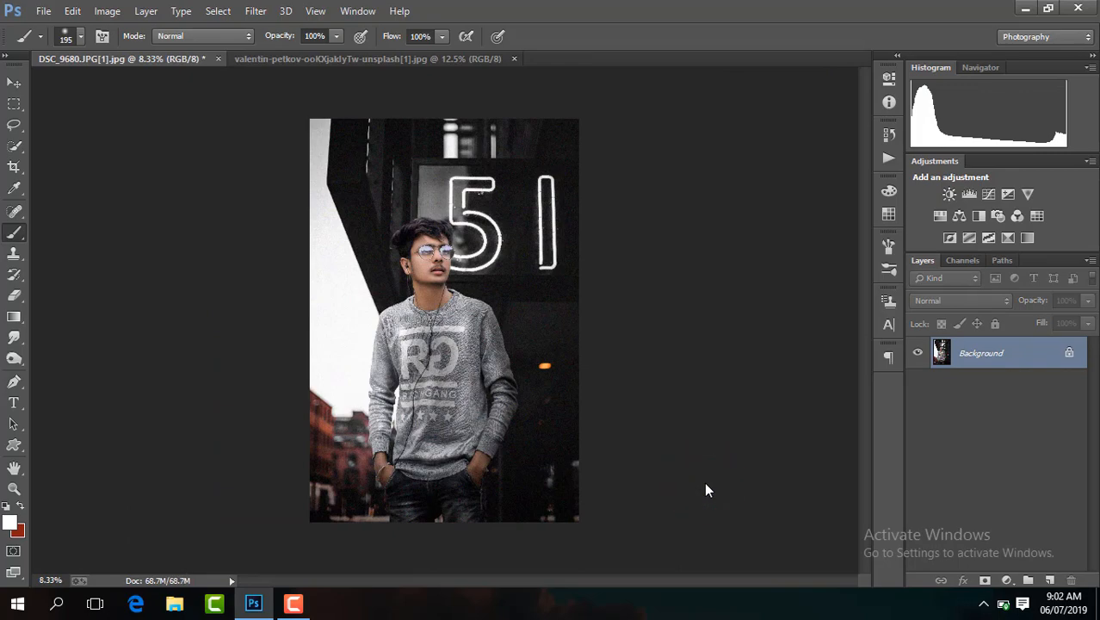